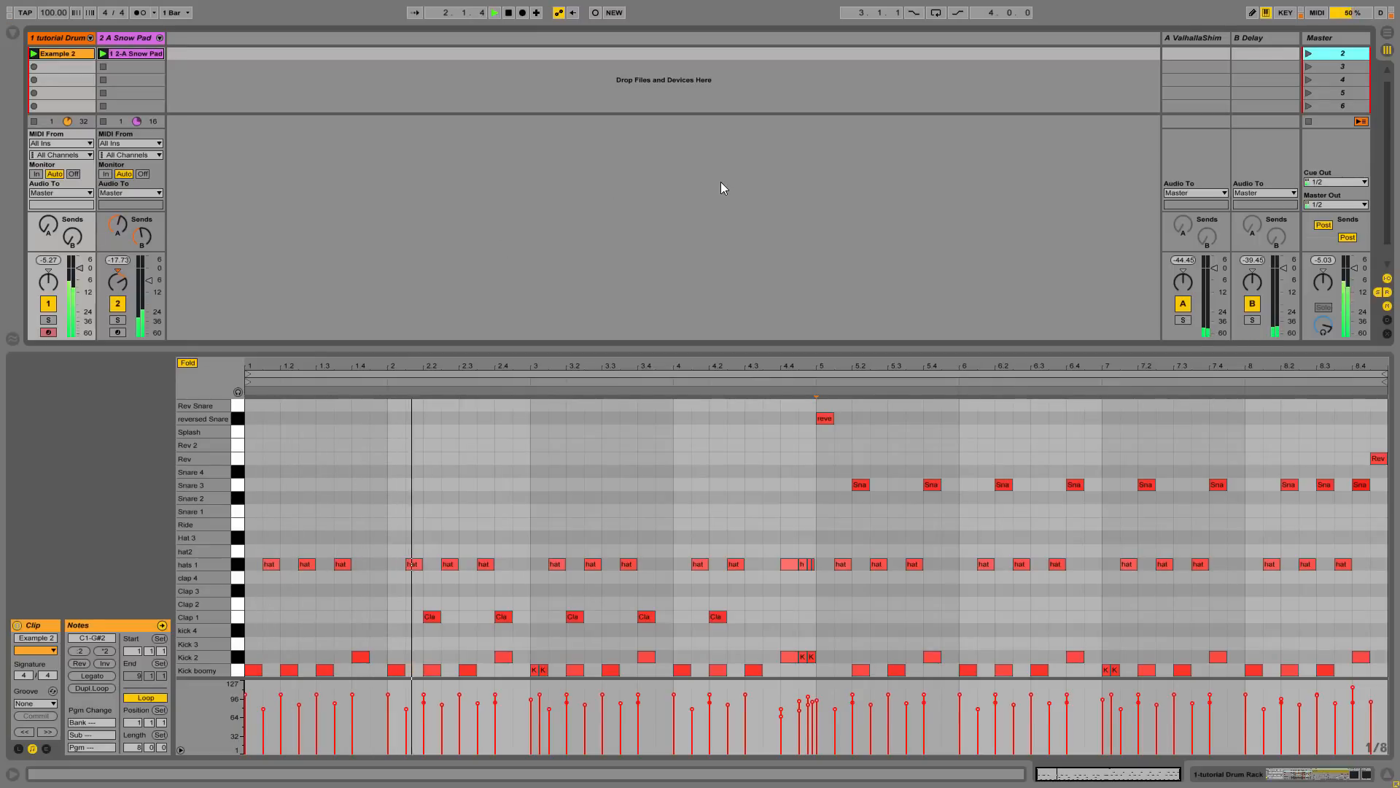
# - View the notes of the A Snow Pad clip and the Example 2 drum clip in an enlarged note editor
pyautogui.click(151, 57)
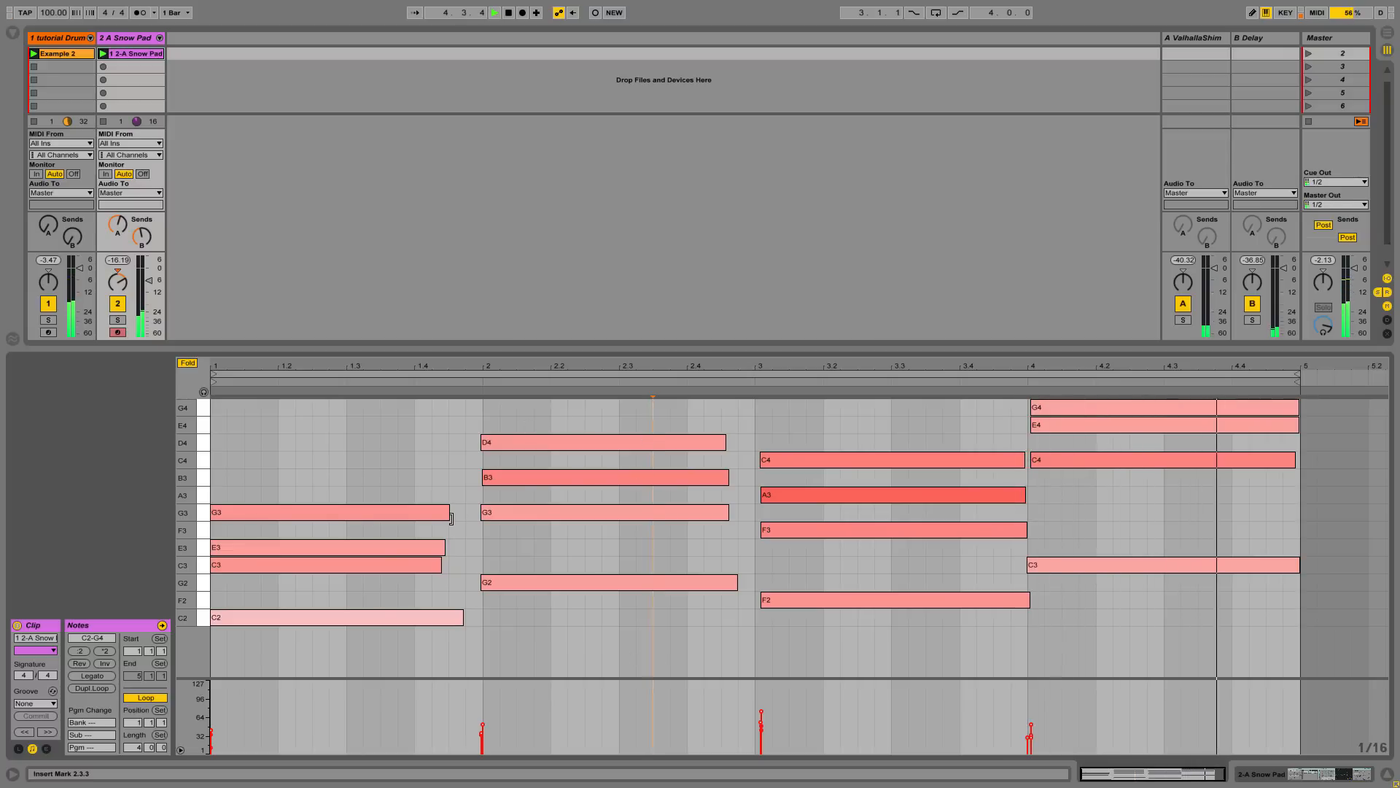
pyautogui.click(54, 51)
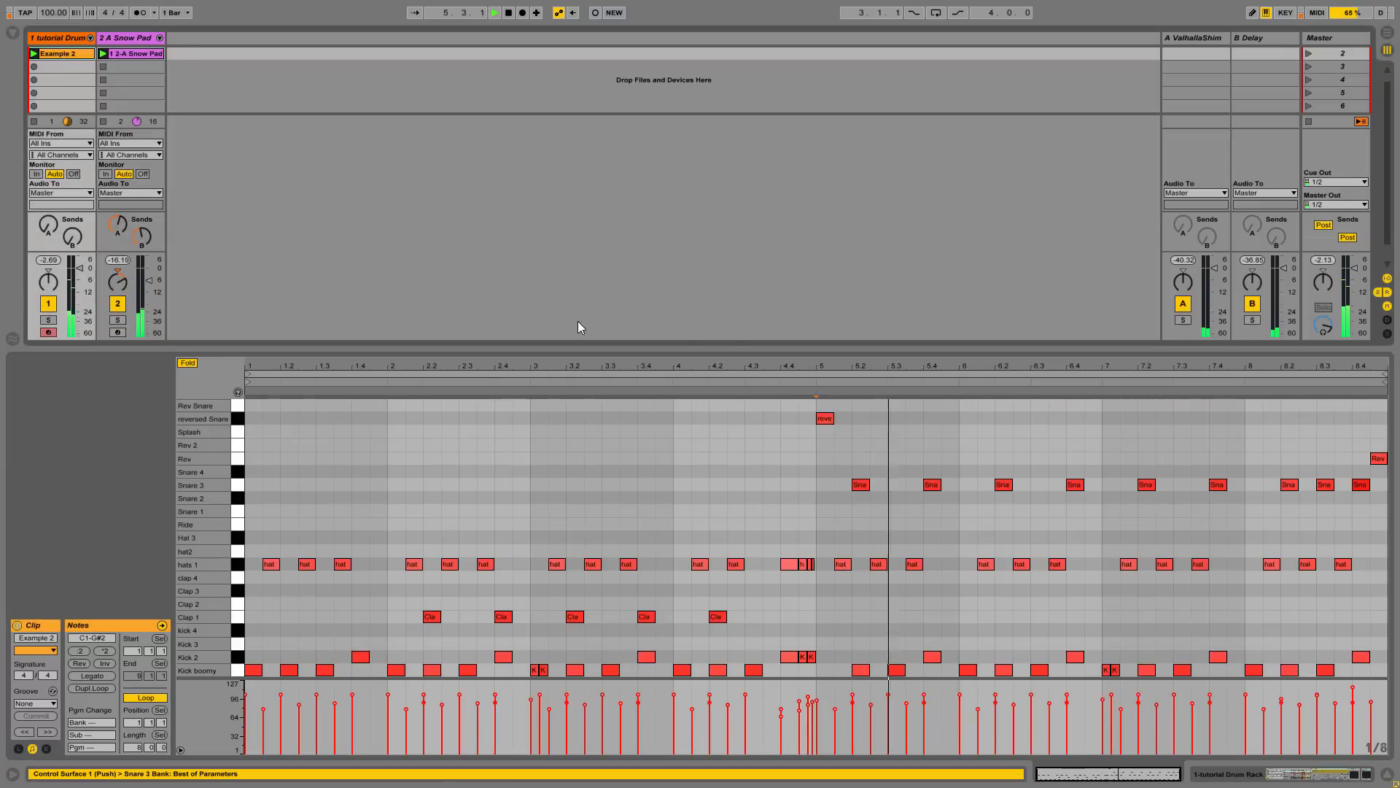
pyautogui.moveTo(734, 342); pyautogui.dragTo(738, 202)
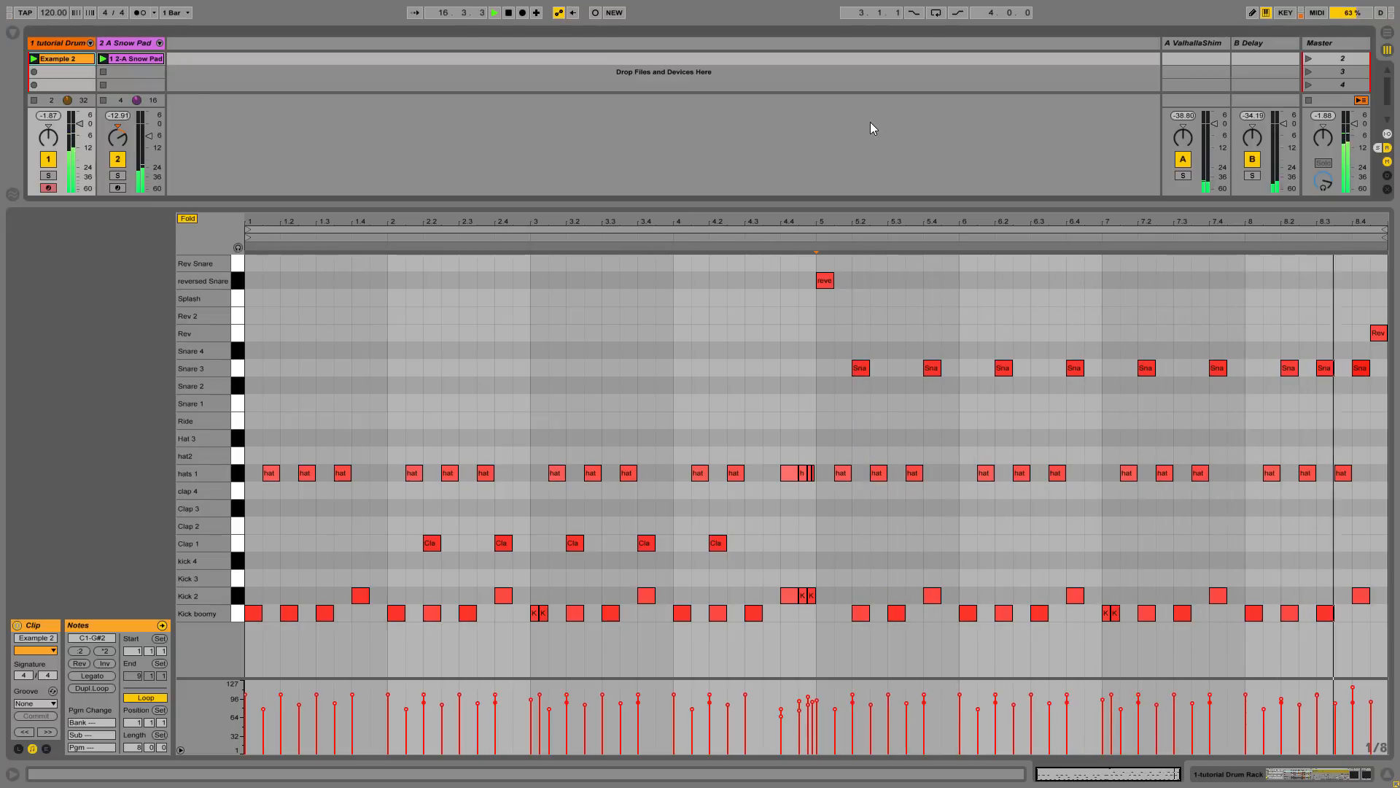
pyautogui.press('Up')
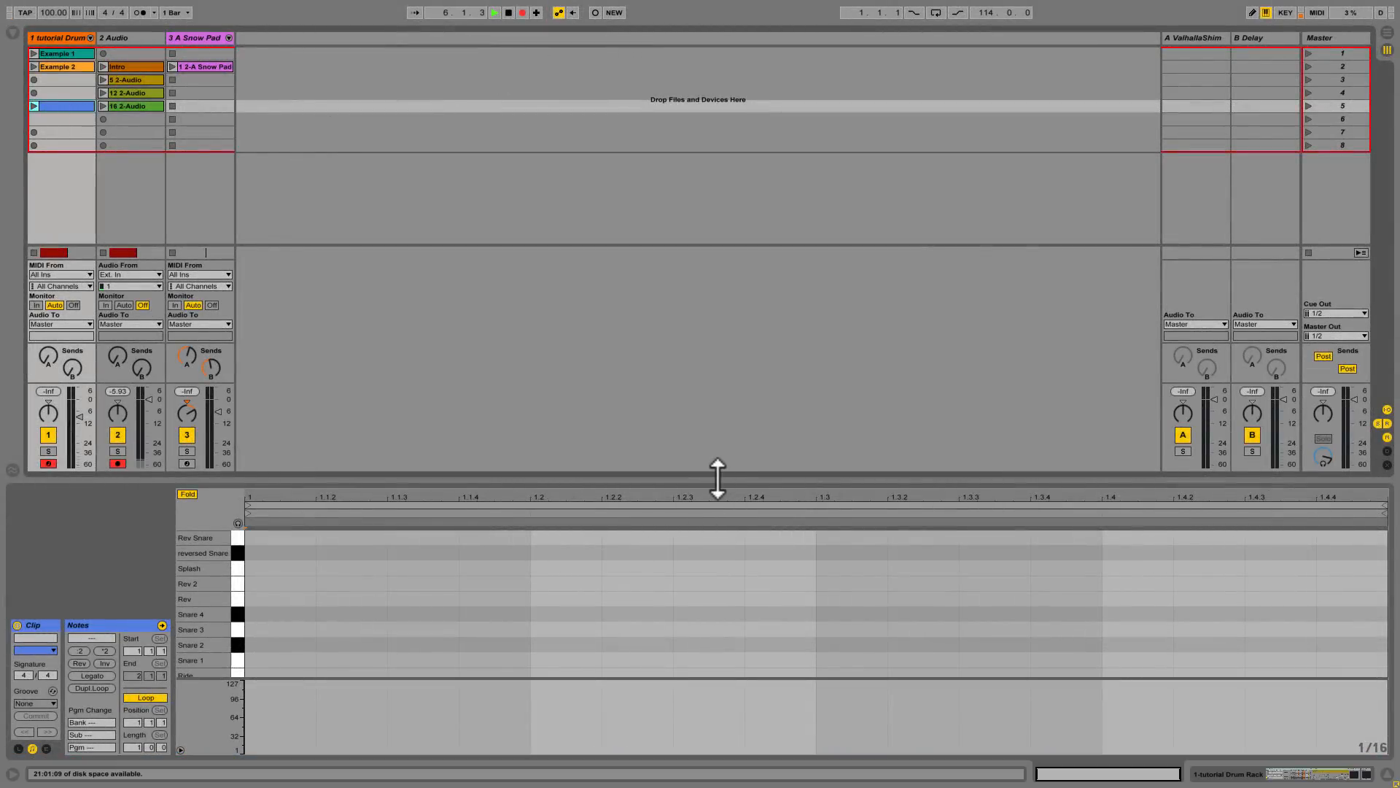
# - Enlarge the note editor of the empty drum clip until all drum rows show, and set its fixed grid to 1/8
pyautogui.moveTo(718, 477); pyautogui.dragTo(753, 319)
pyautogui.rightClick(501, 552)
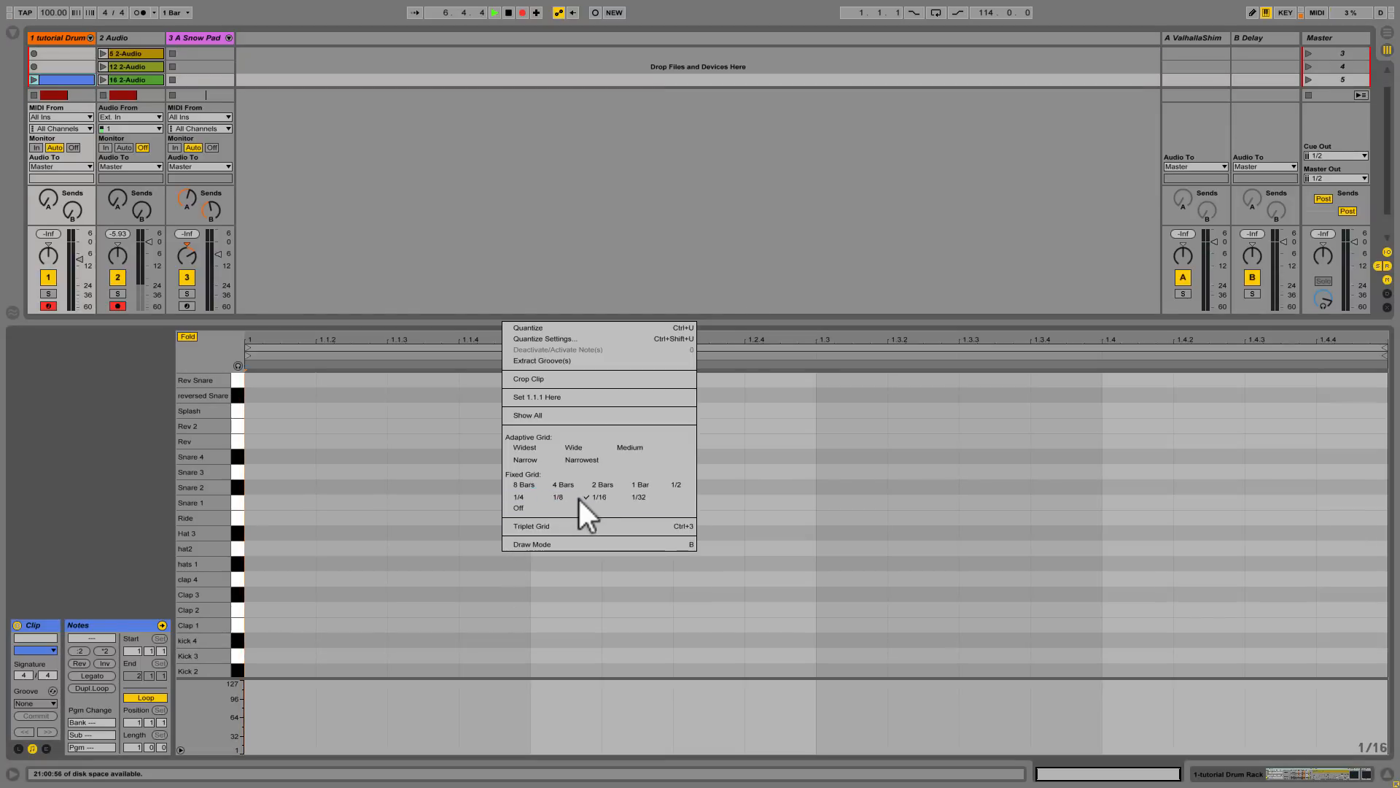
pyautogui.click(558, 496)
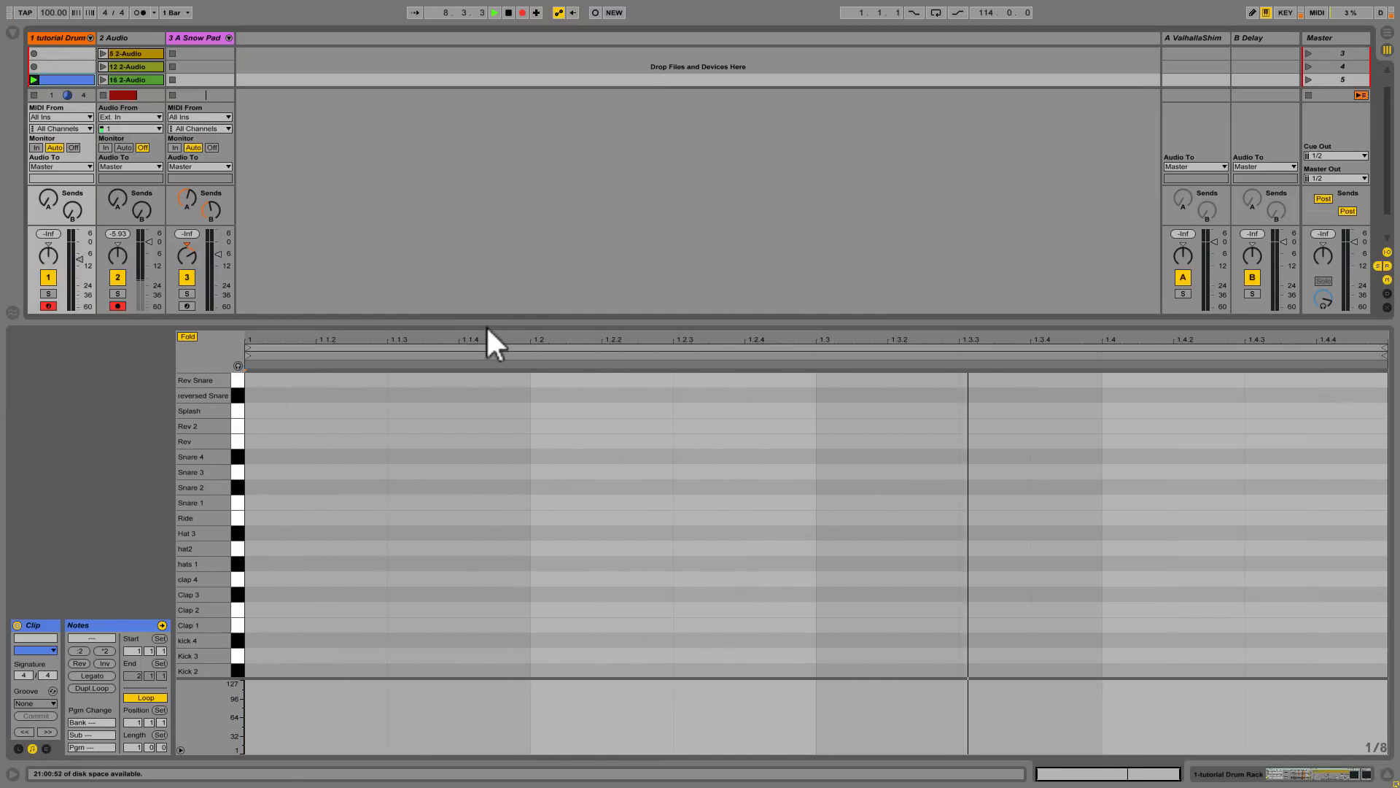
pyautogui.moveTo(487, 318); pyautogui.dragTo(486, 241)
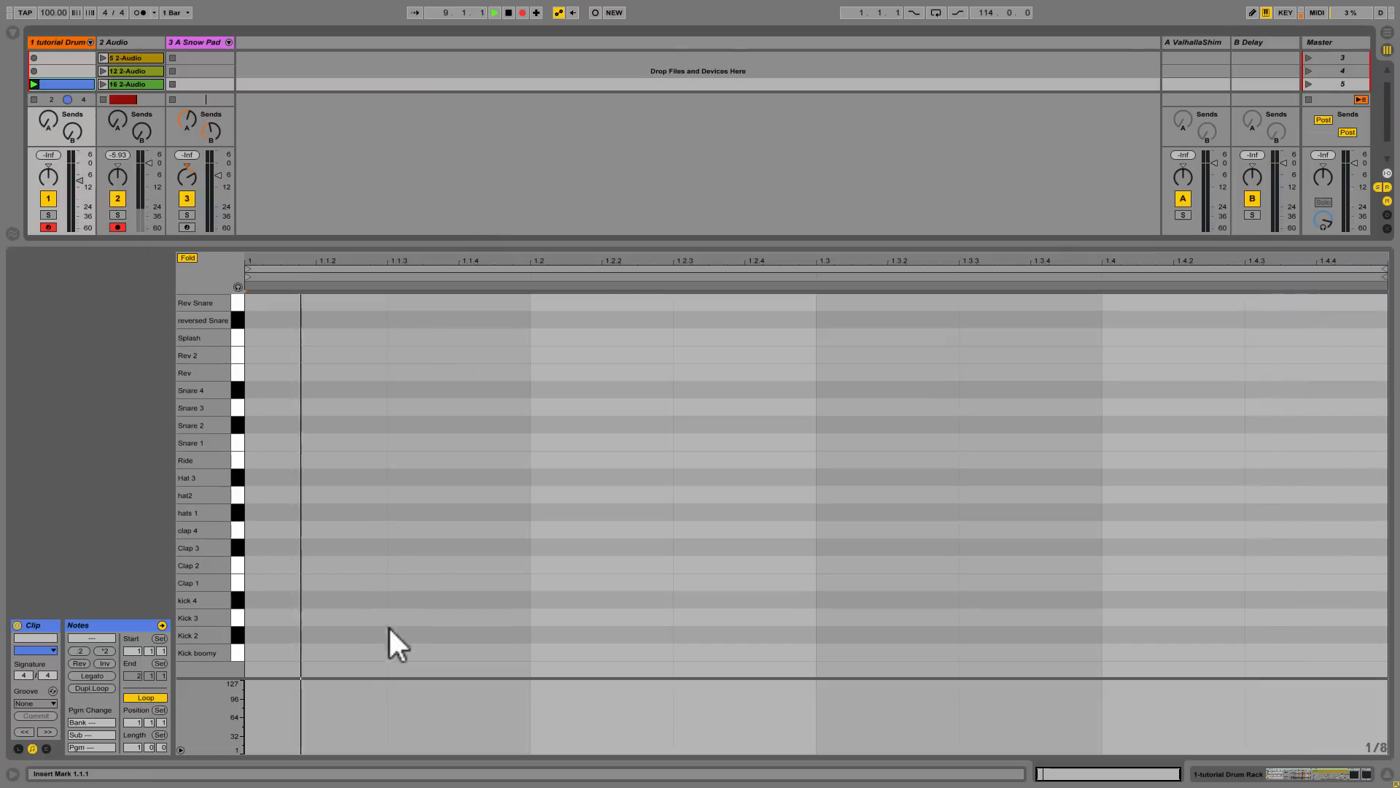
# - Add 1/8 Kick 3 notes on all four beats of bar 1 and duplicate the loop to two bars
pyautogui.click(286, 617)
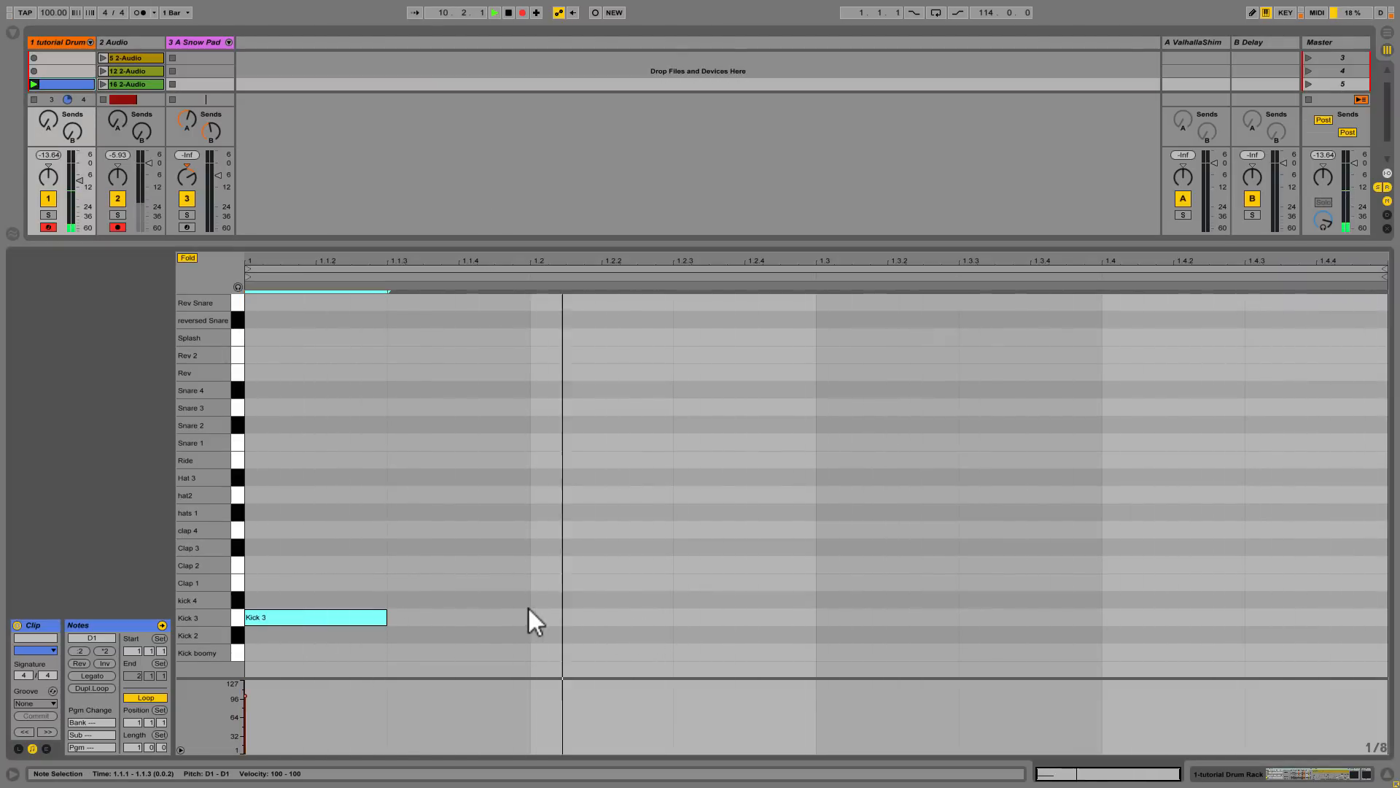
pyautogui.click(554, 617)
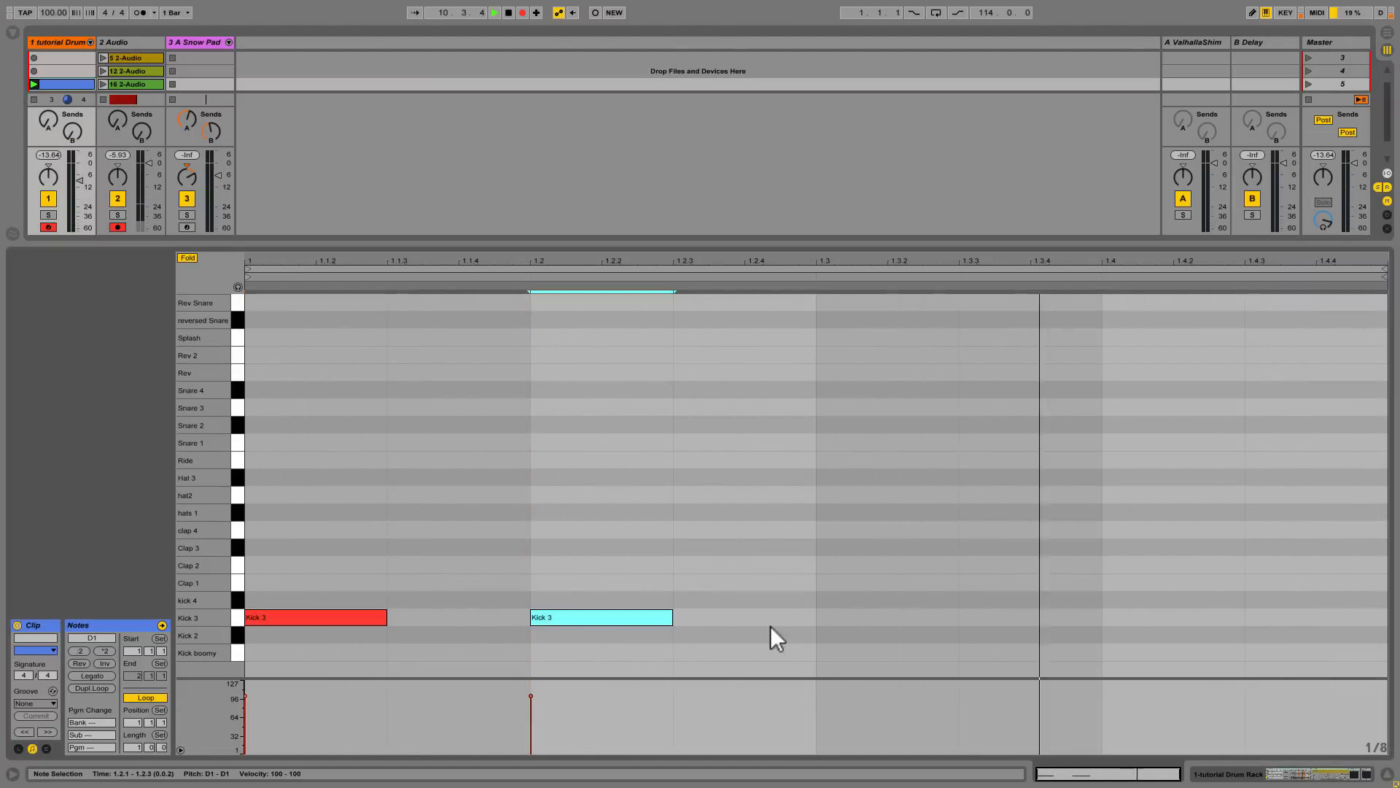
pyautogui.click(838, 617)
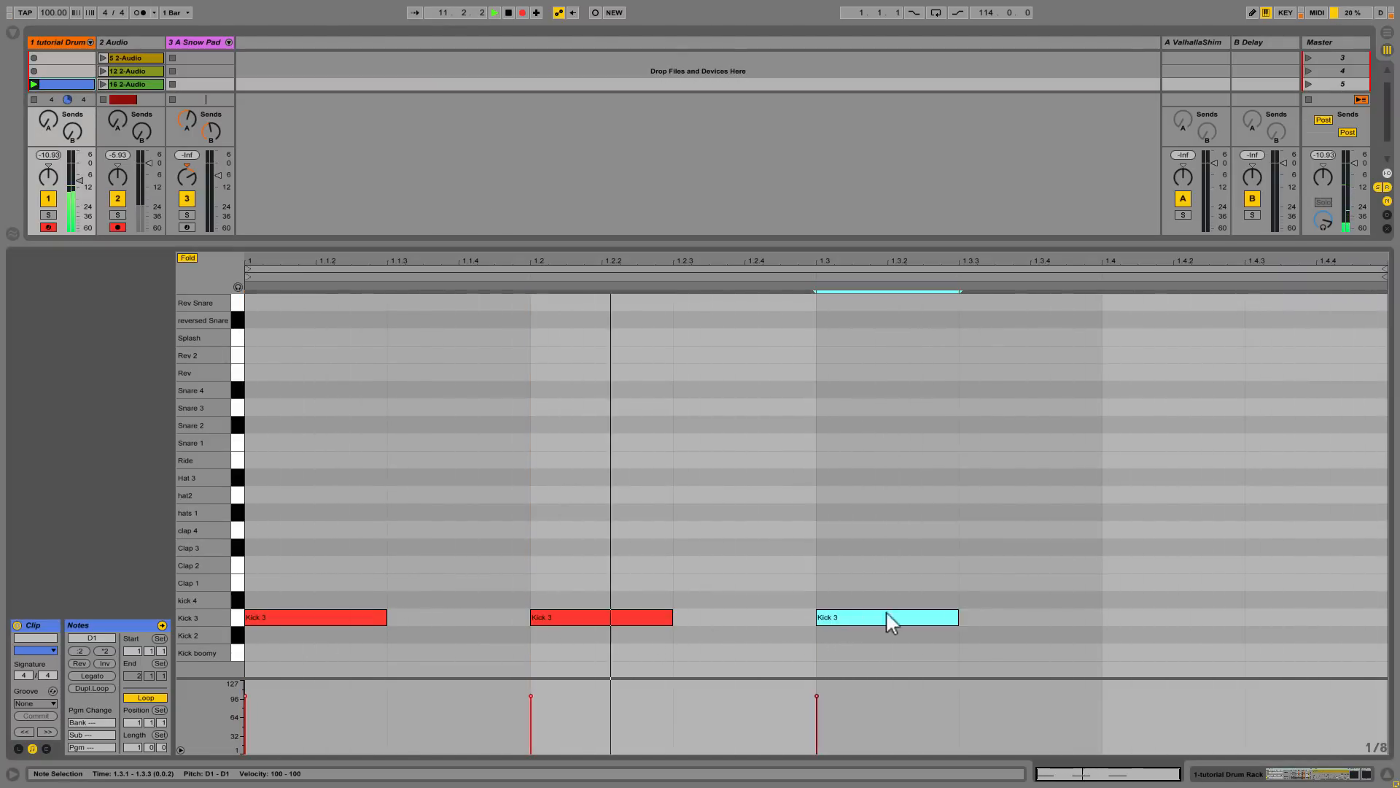
pyautogui.click(1136, 617)
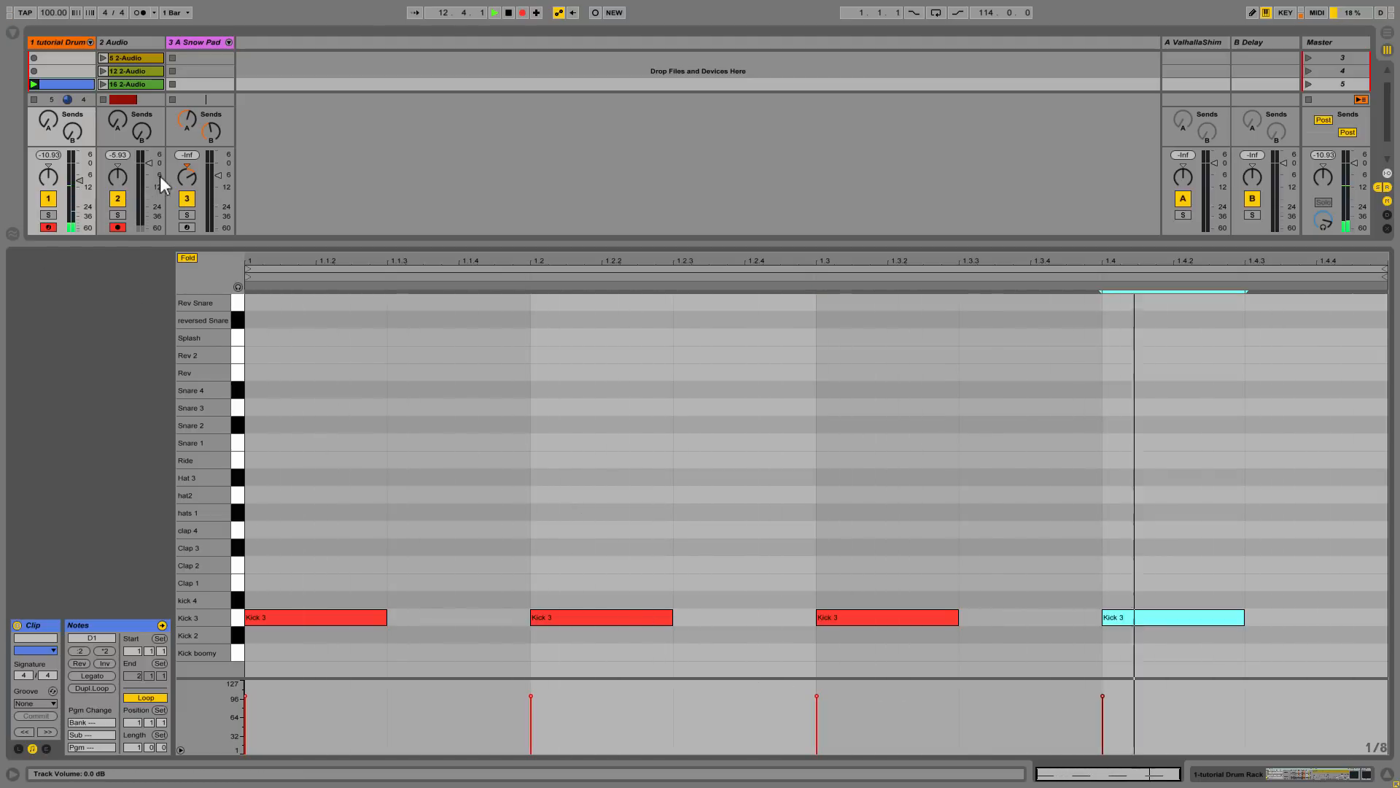
pyautogui.click(89, 690)
pyautogui.click(794, 531)
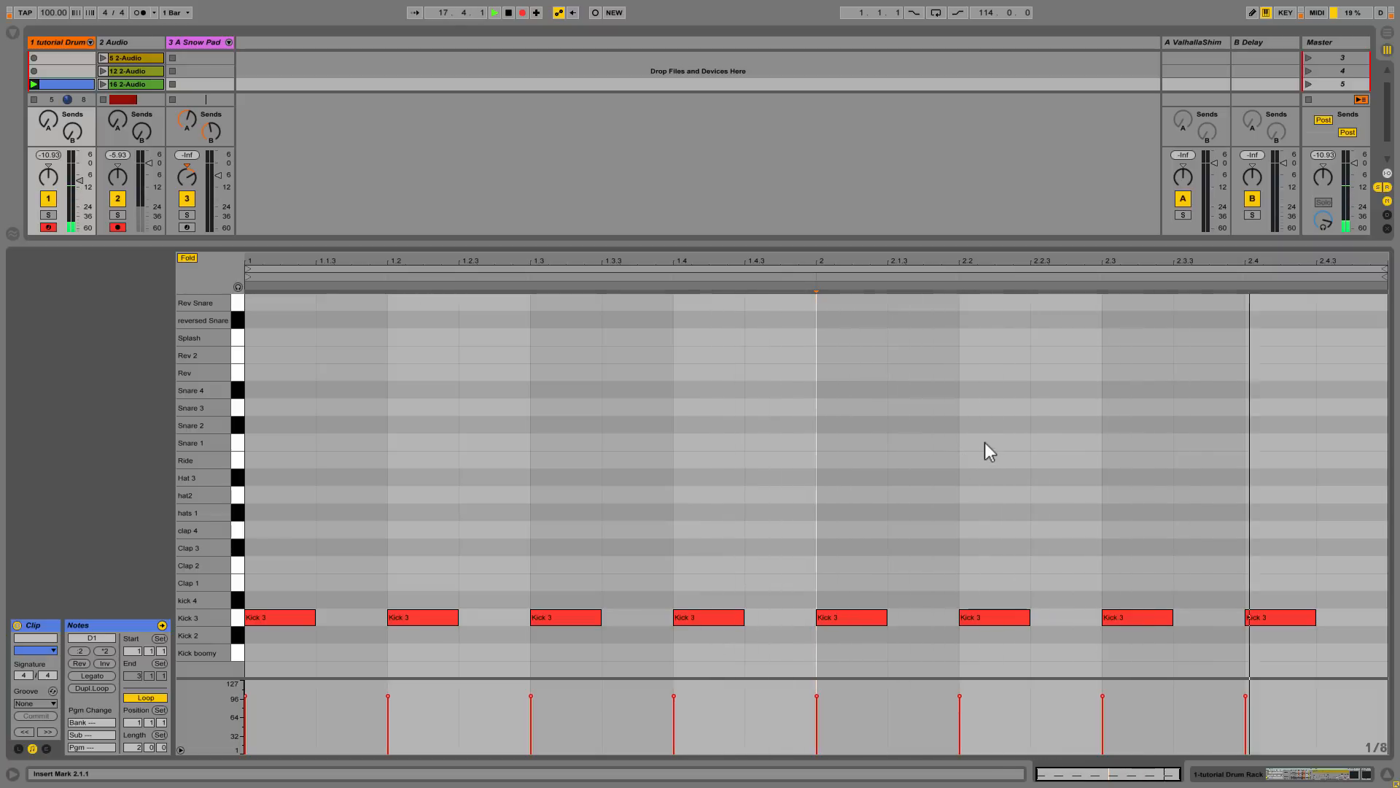
# - Add Snare 3 notes on beats 2.2 and 2.4, and duplicate the loop to four bars
pyautogui.doubleClick(988, 407)
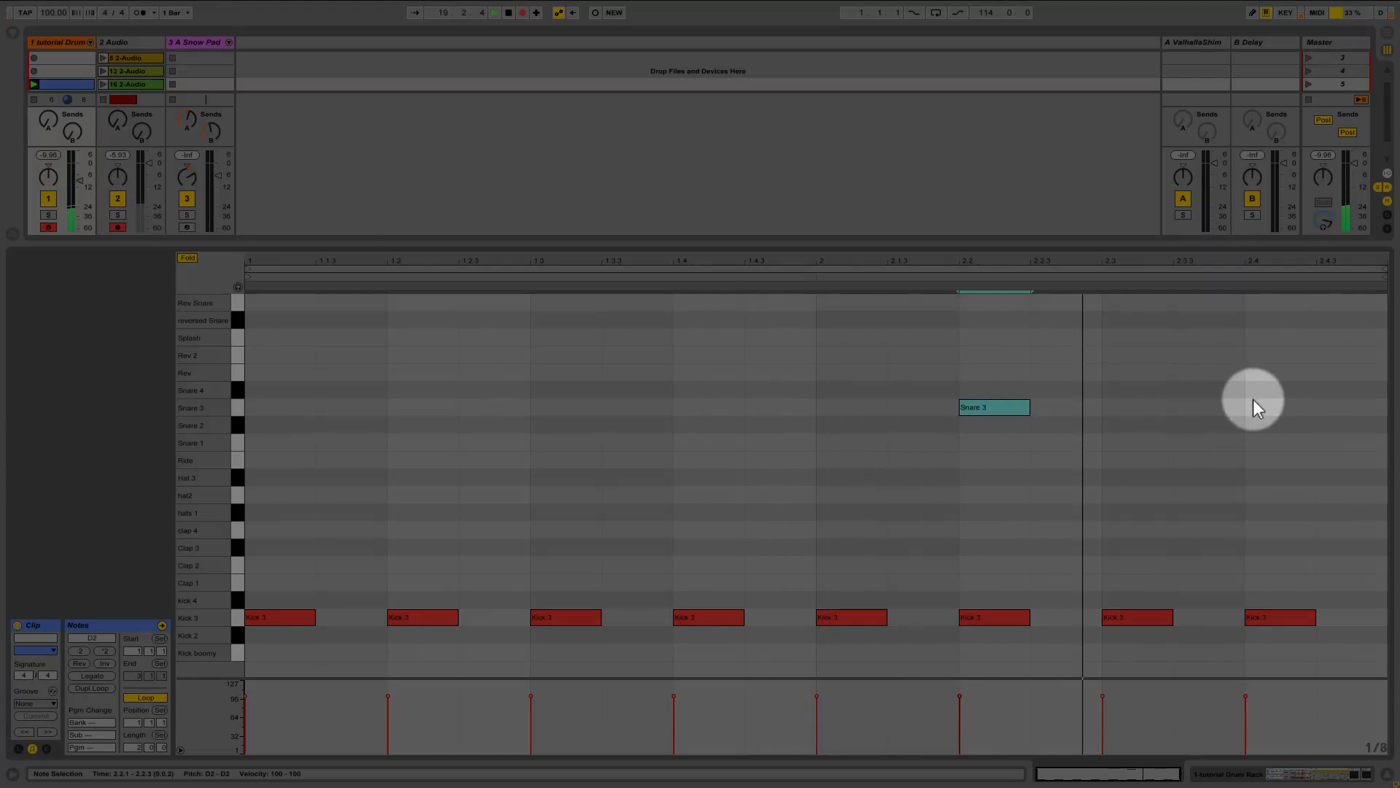
pyautogui.doubleClick(1261, 408)
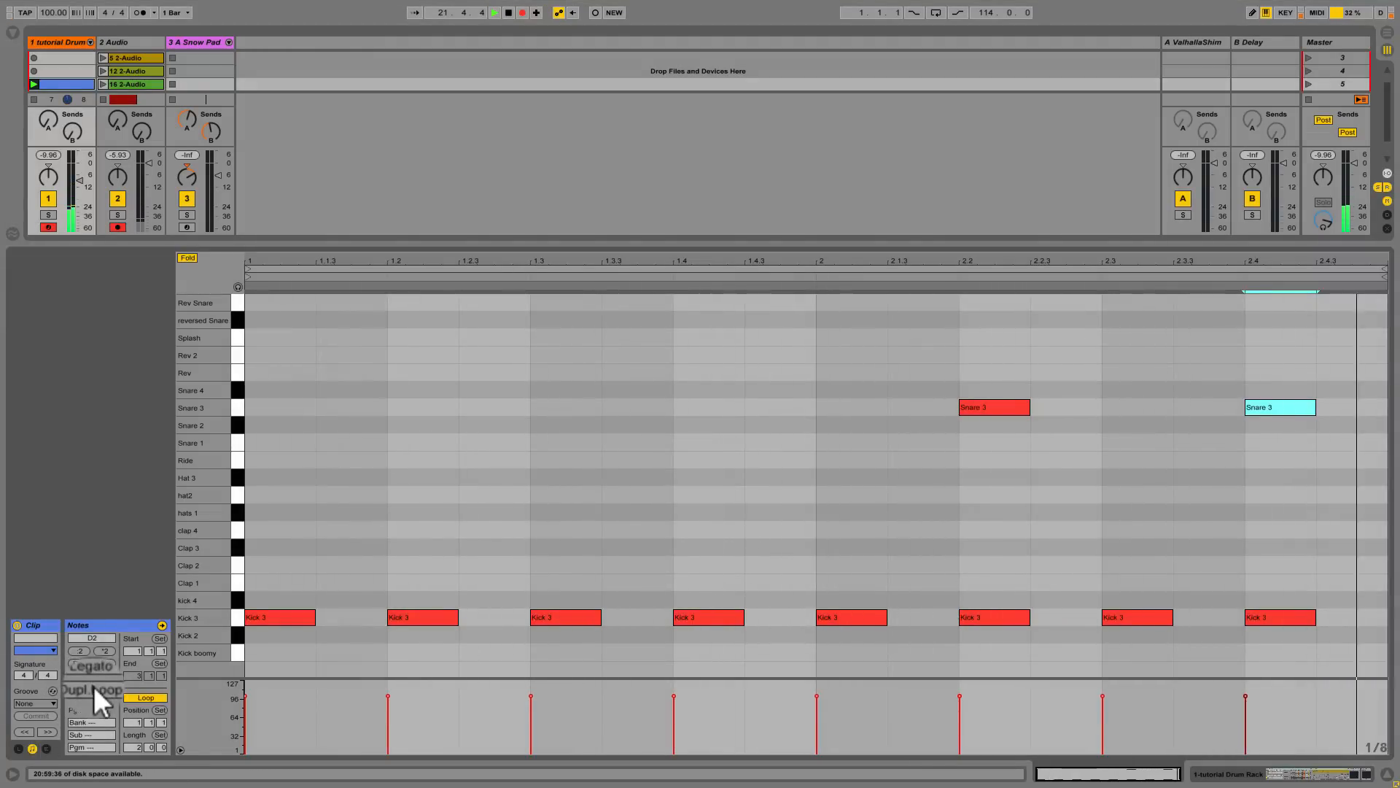
pyautogui.click(94, 685)
pyautogui.click(751, 550)
# - Duplicate the two Snare 3 notes of bar 2 onto beats 3.2 and 3.4
pyautogui.moveTo(560, 457); pyautogui.dragTo(887, 359)
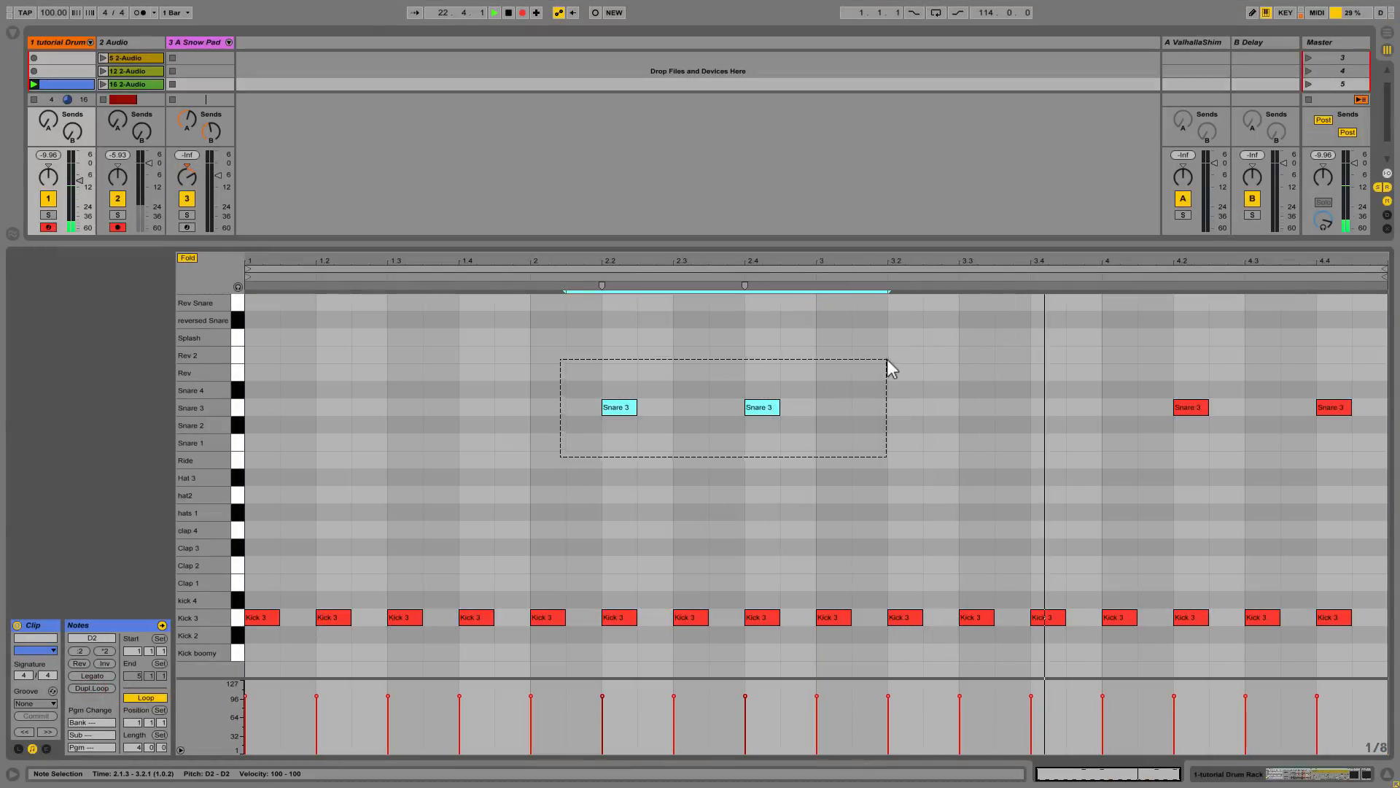
pyautogui.hotkey('ctrl', 'd')
pyautogui.moveTo(945, 413); pyautogui.dragTo(913, 412)
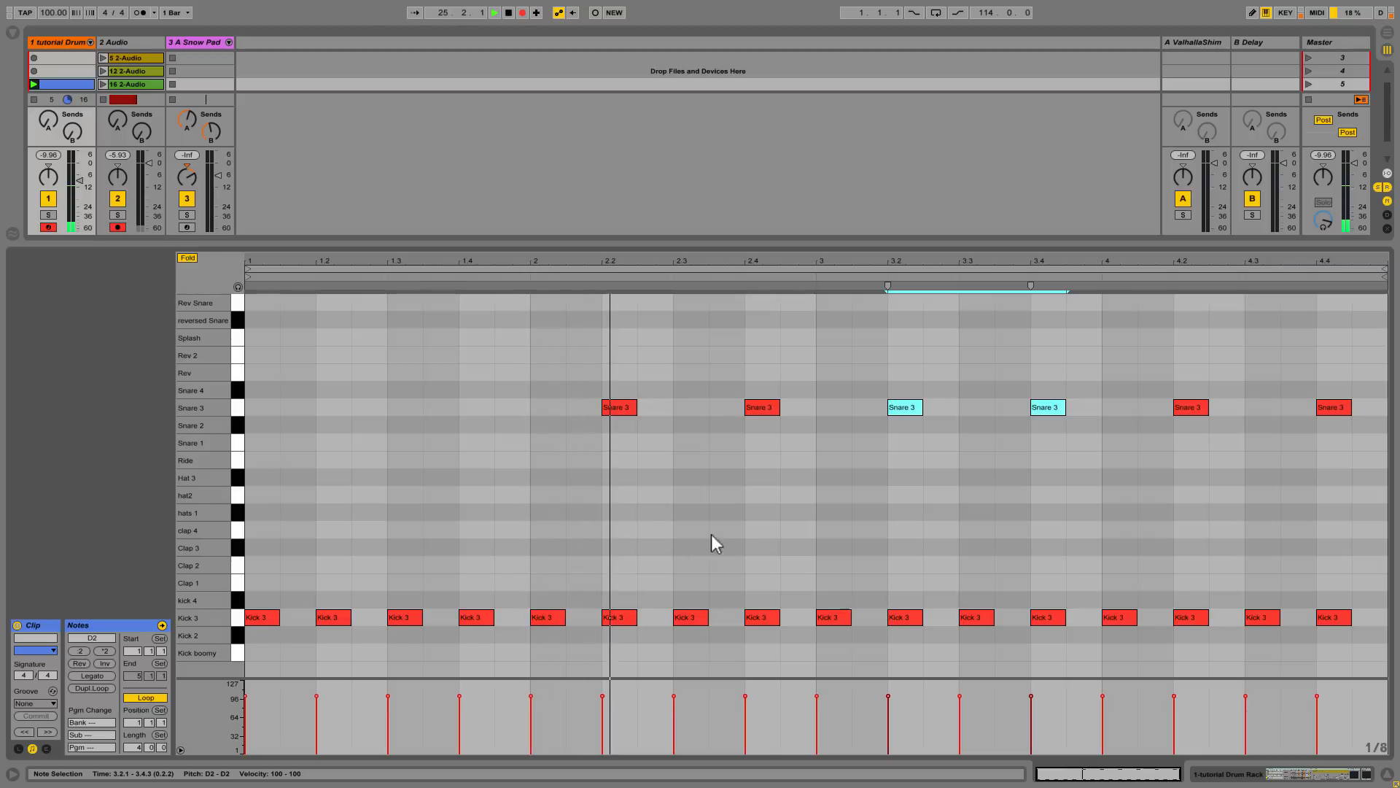
pyautogui.click(758, 561)
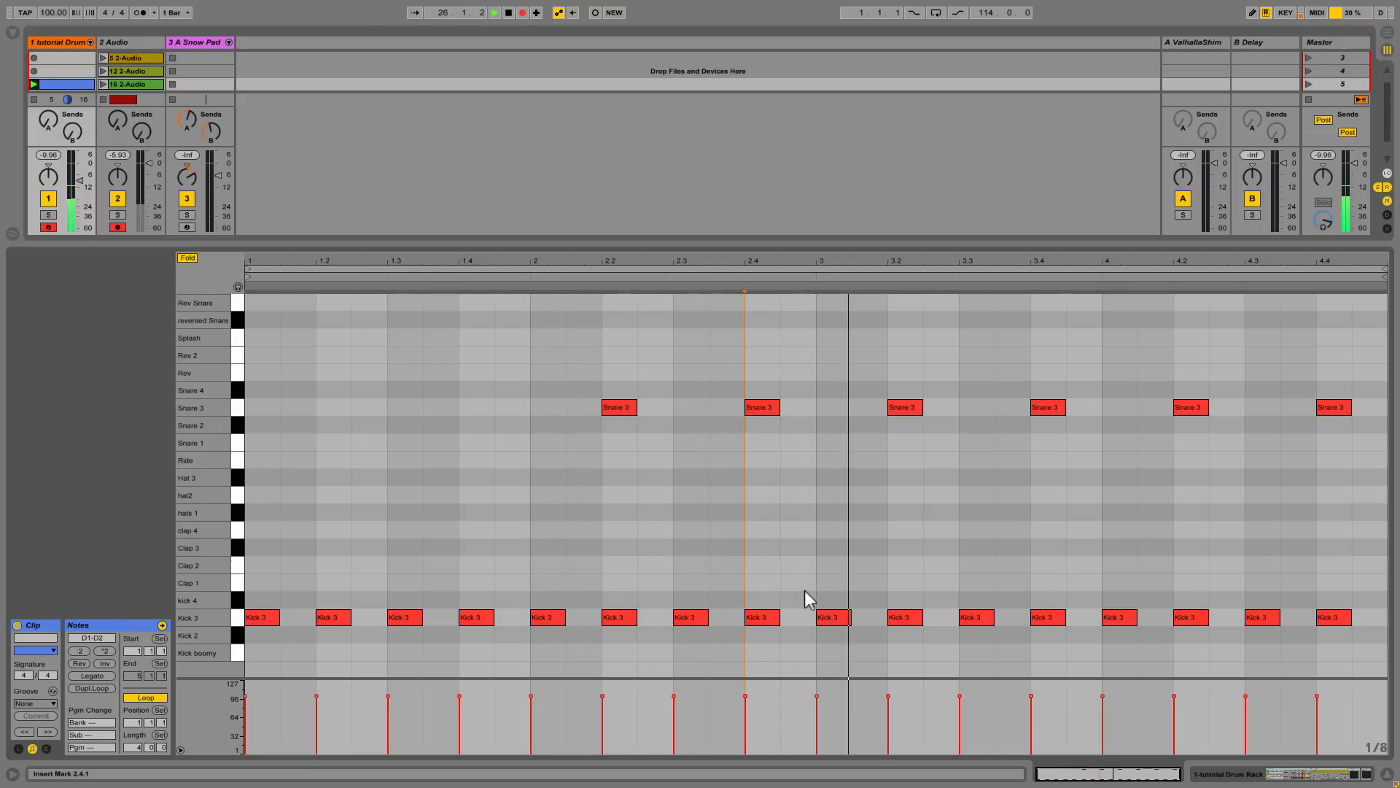
# - On a 1/16 grid, turn the Kick 3 note at the start of bar 3 into two 1/16 notes and slightly lower the first one's velocity
pyautogui.rightClick(868, 584)
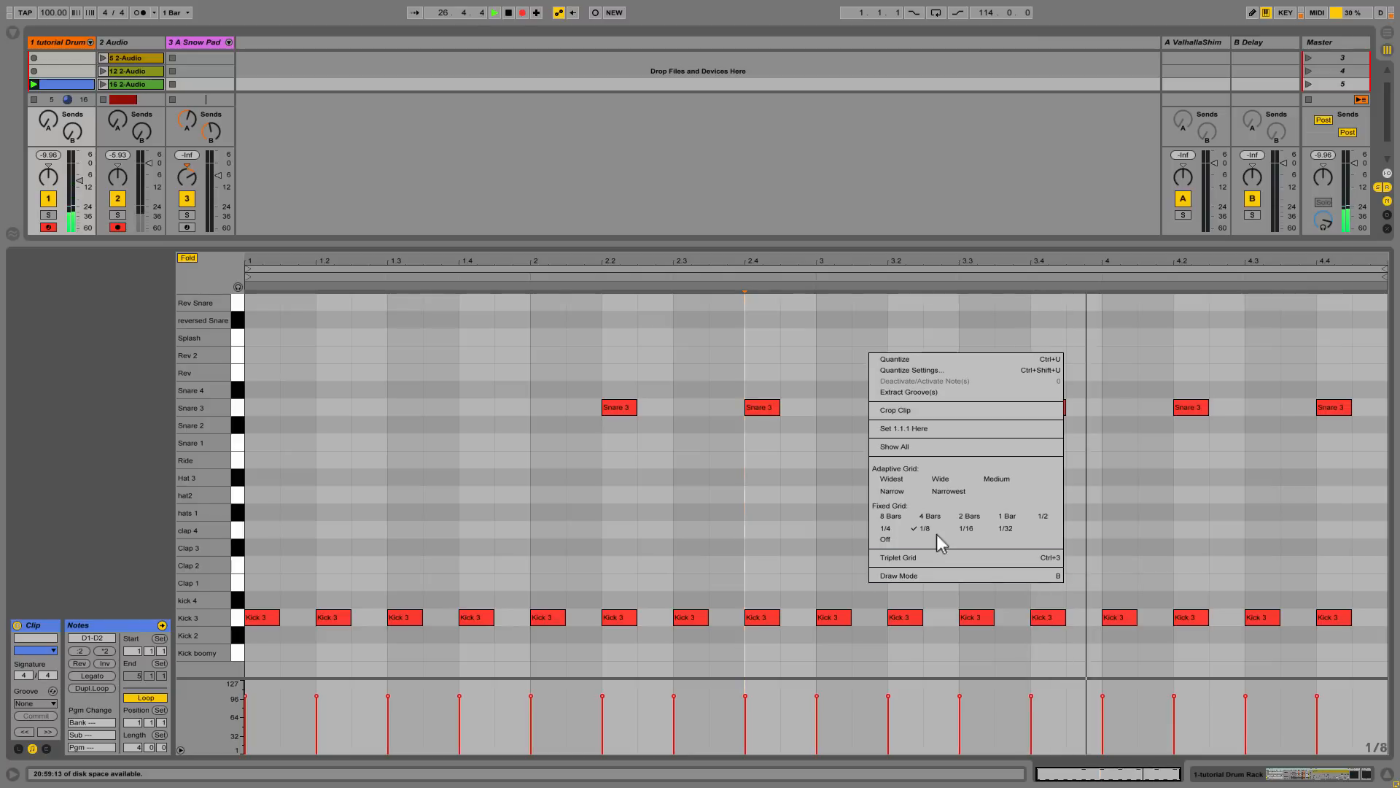
pyautogui.click(965, 528)
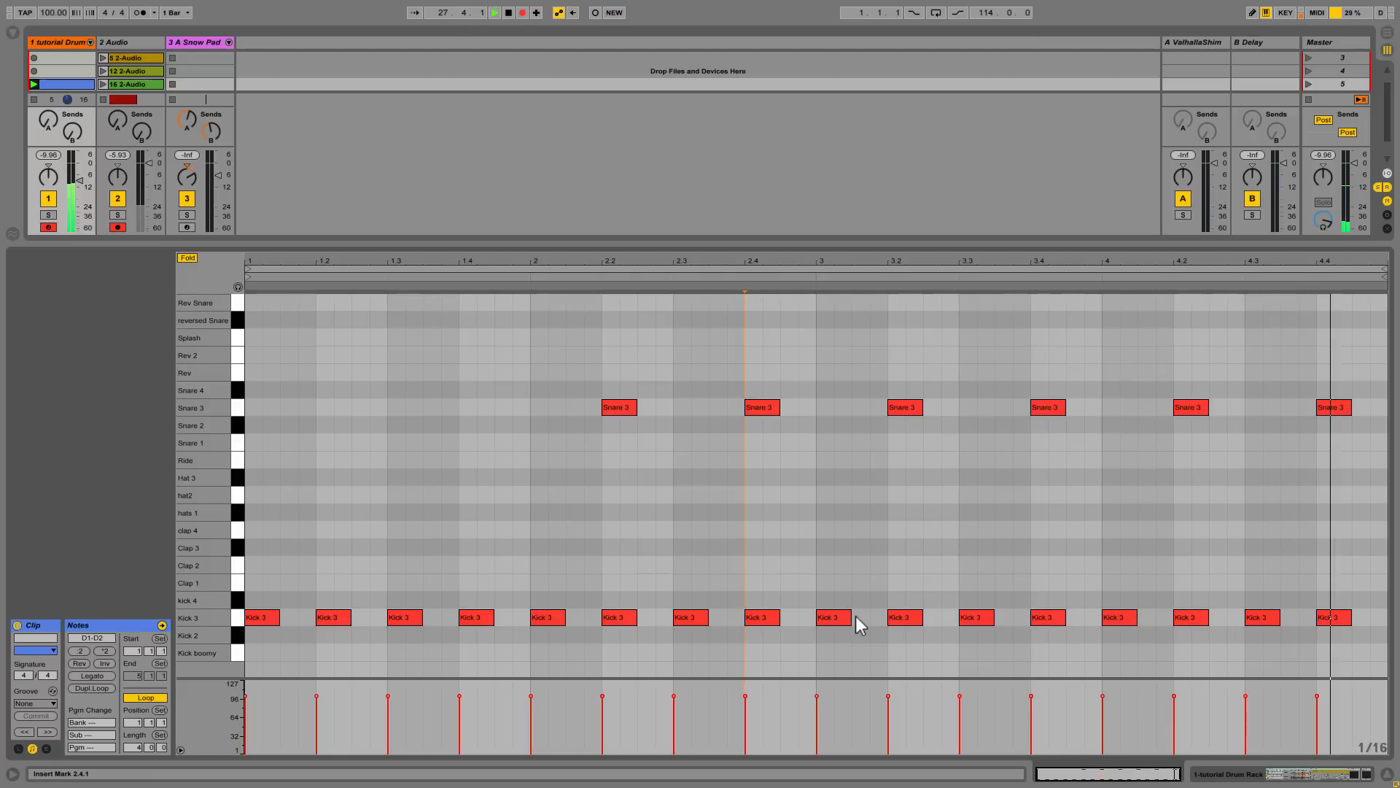
pyautogui.moveTo(850, 617); pyautogui.dragTo(832, 617)
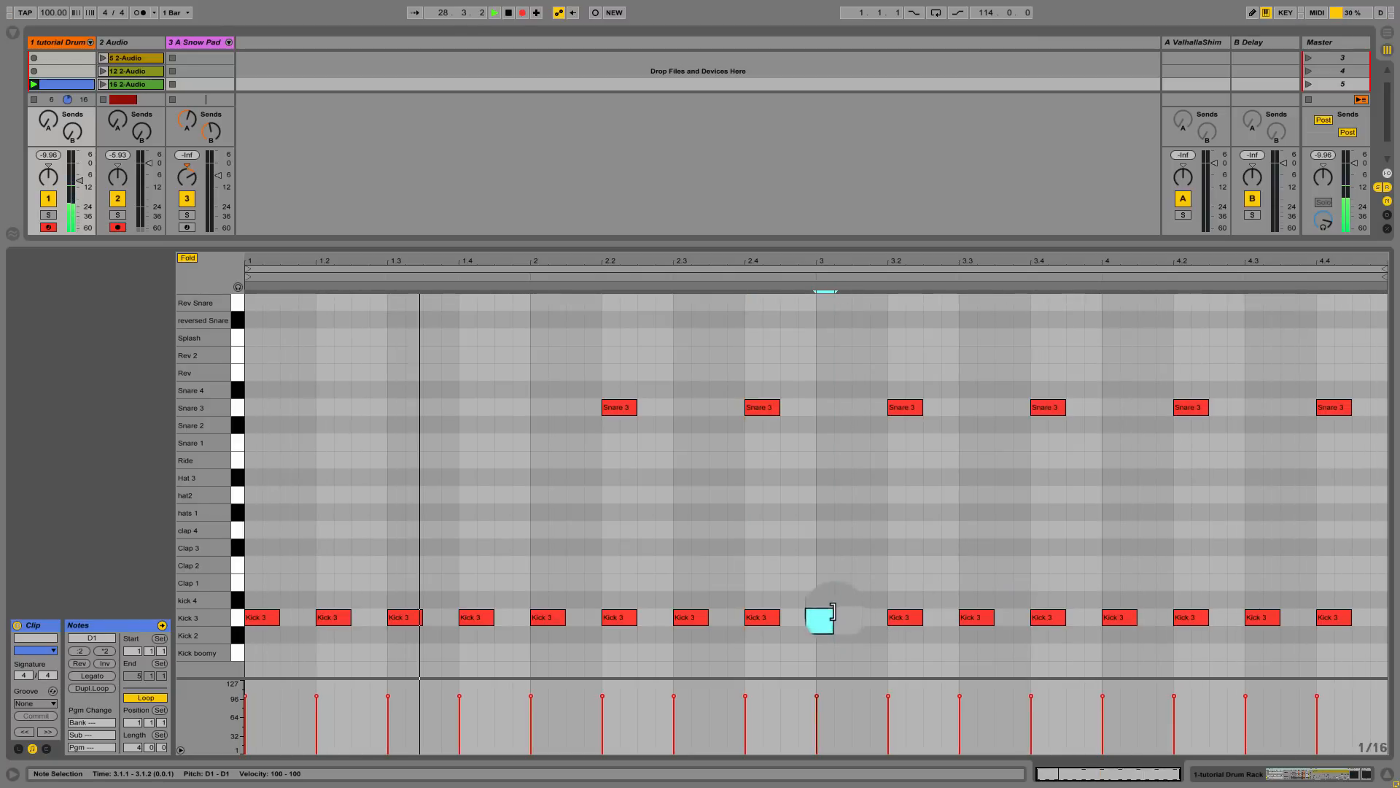
pyautogui.doubleClick(842, 623)
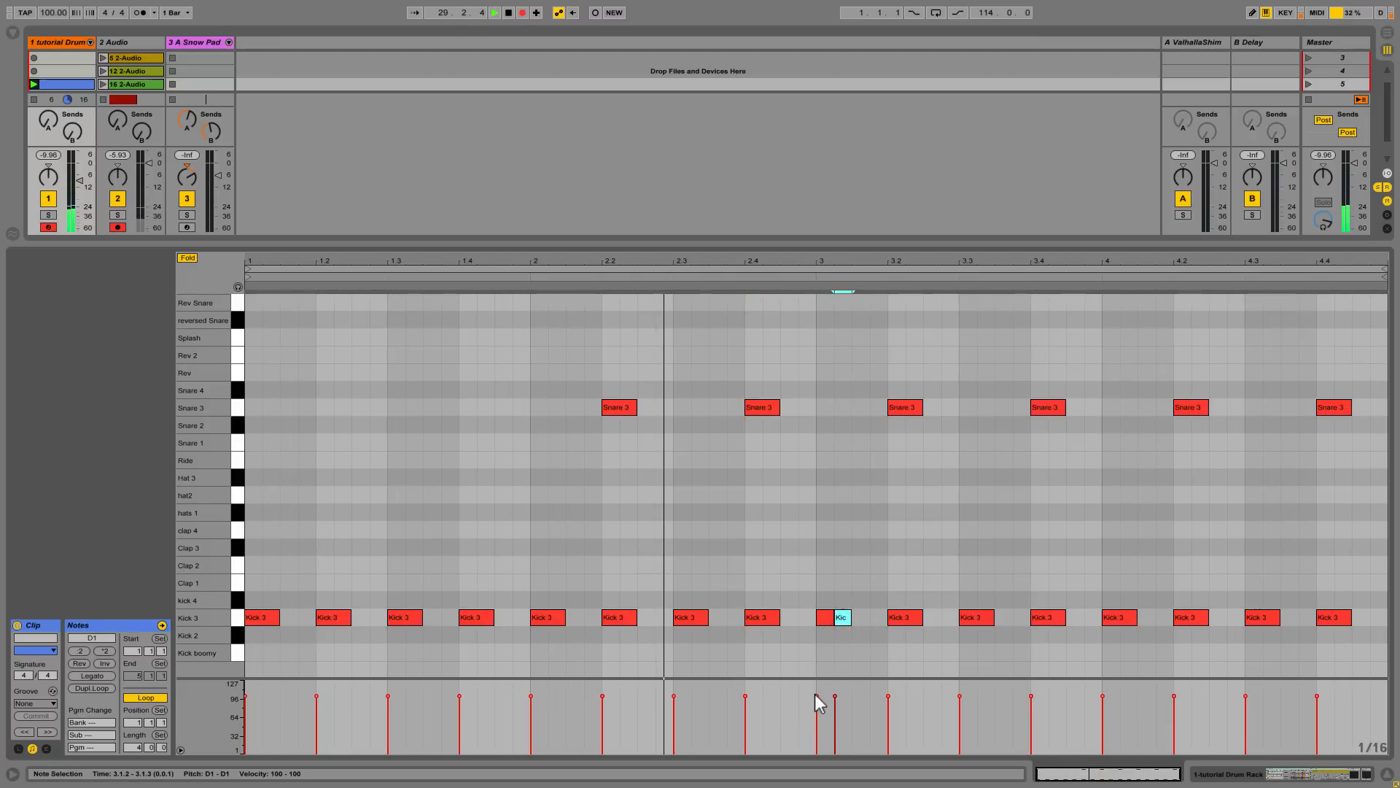
pyautogui.moveTo(817, 697); pyautogui.dragTo(817, 708)
pyautogui.click(852, 511)
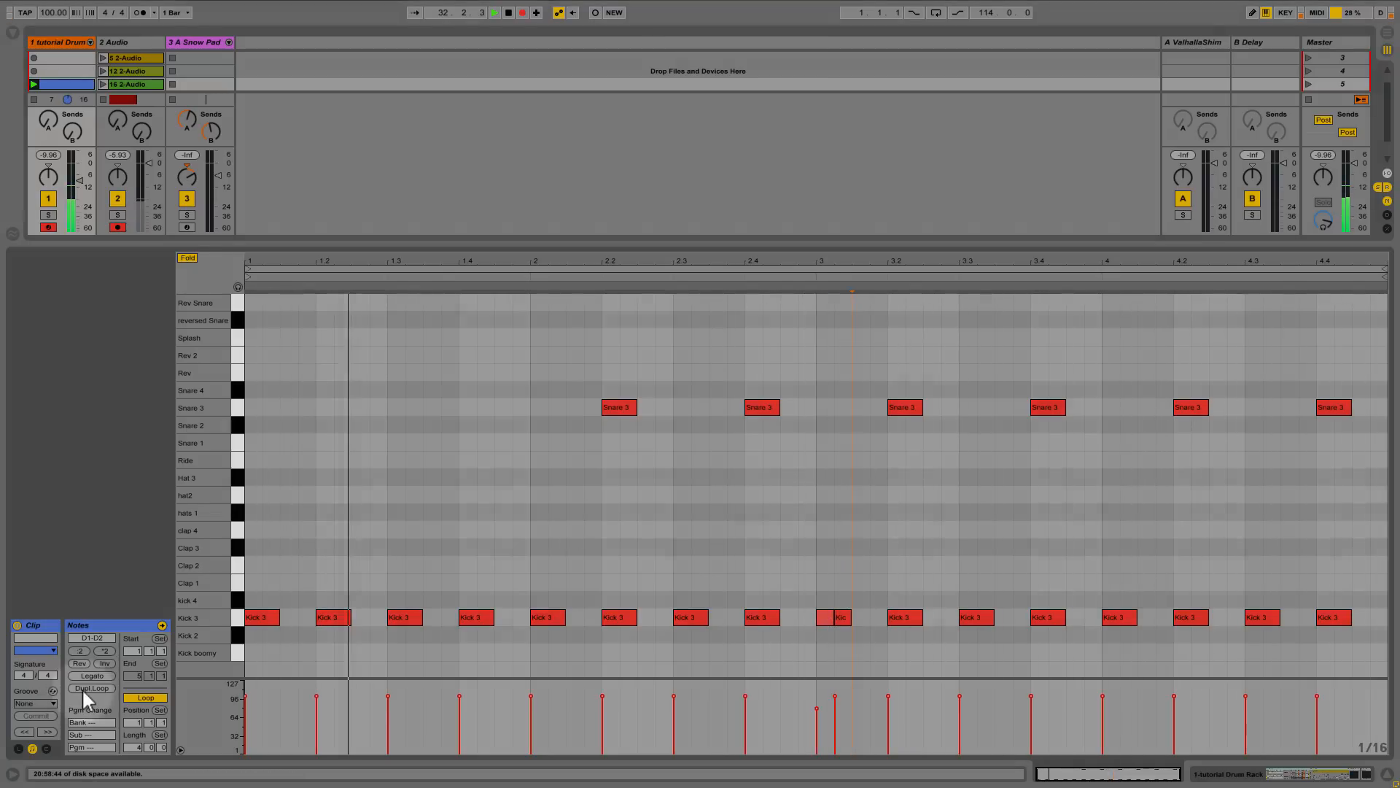
# - Duplicate the loop to eight bars and copy bar 4's two Snare 3 notes onto beats 5.2 and 5.4
pyautogui.click(83, 690)
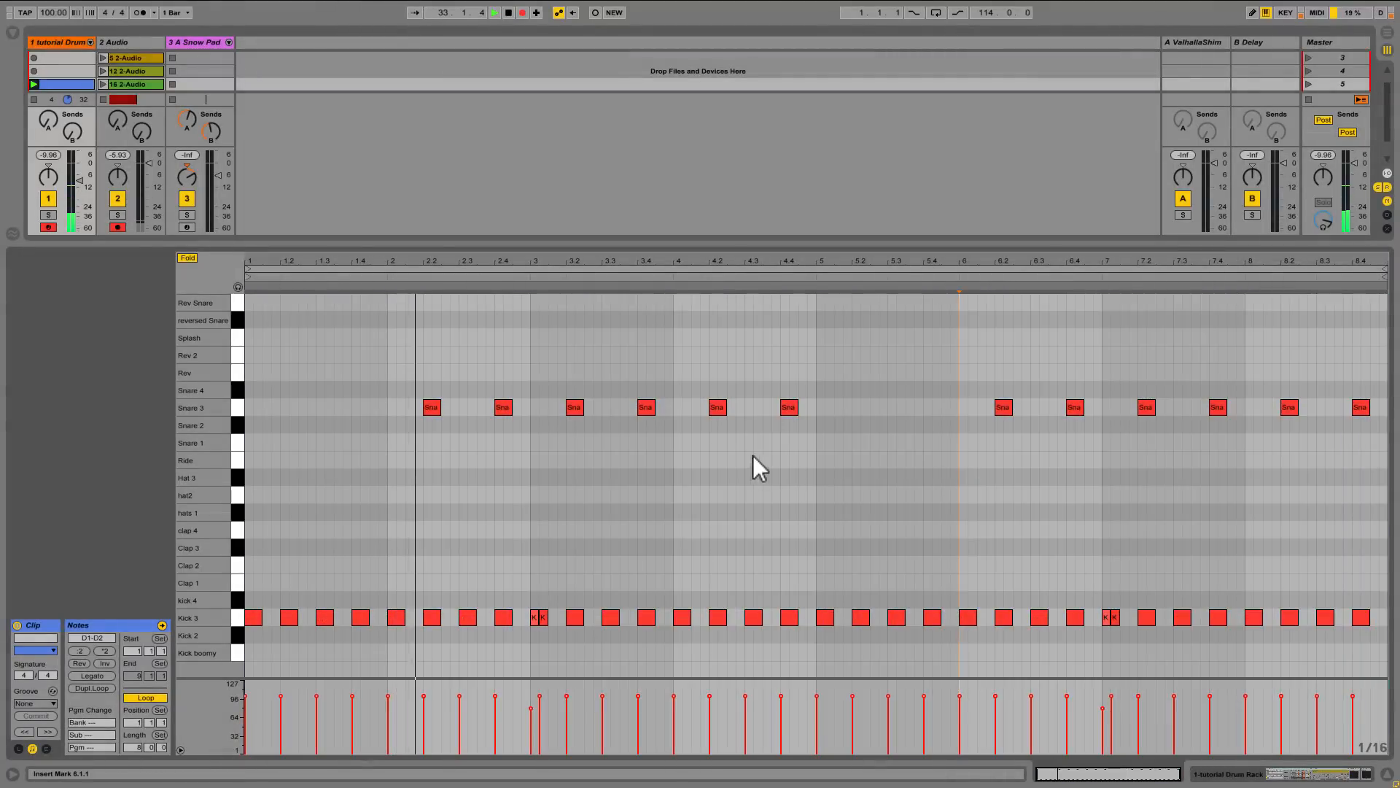
pyautogui.moveTo(698, 456); pyautogui.dragTo(832, 378)
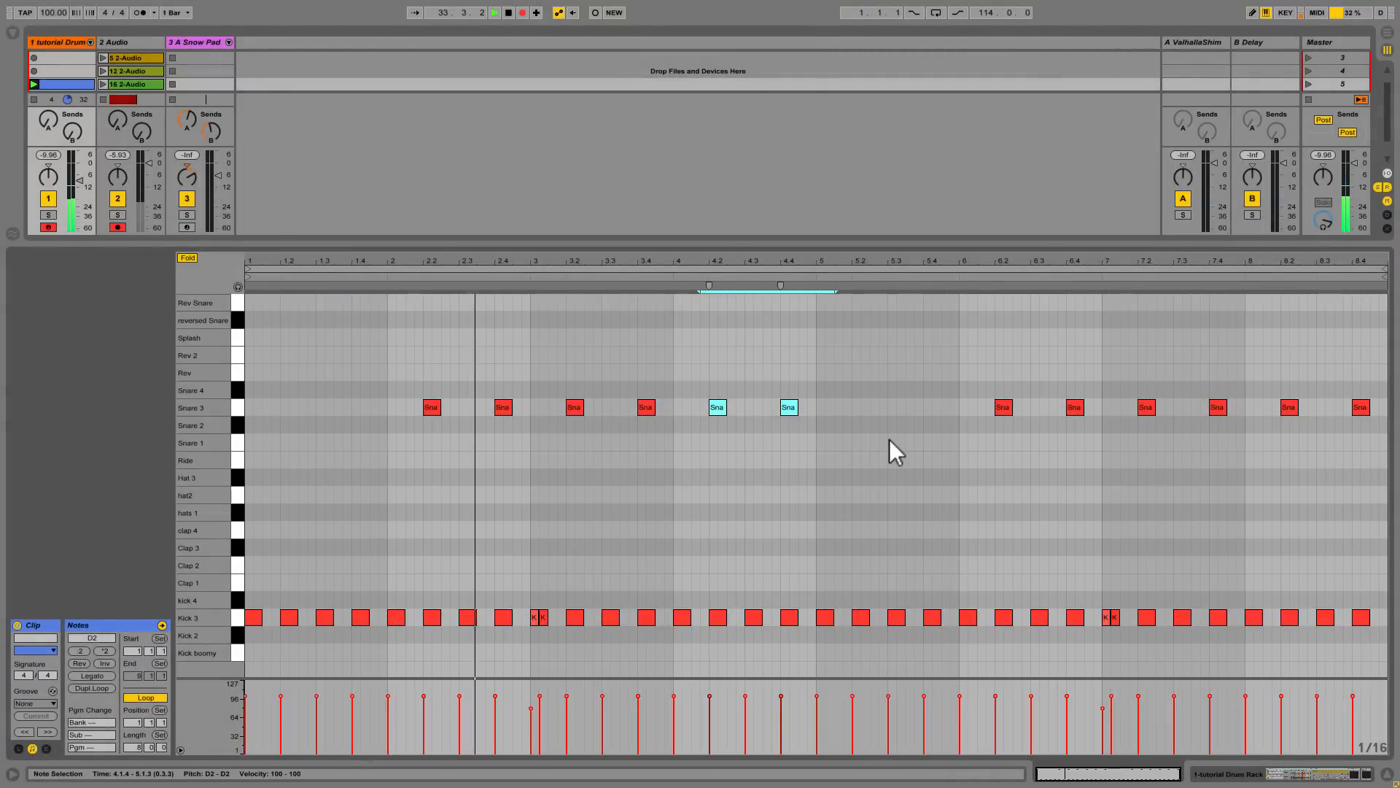
pyautogui.hotkey('ctrl', 'd')
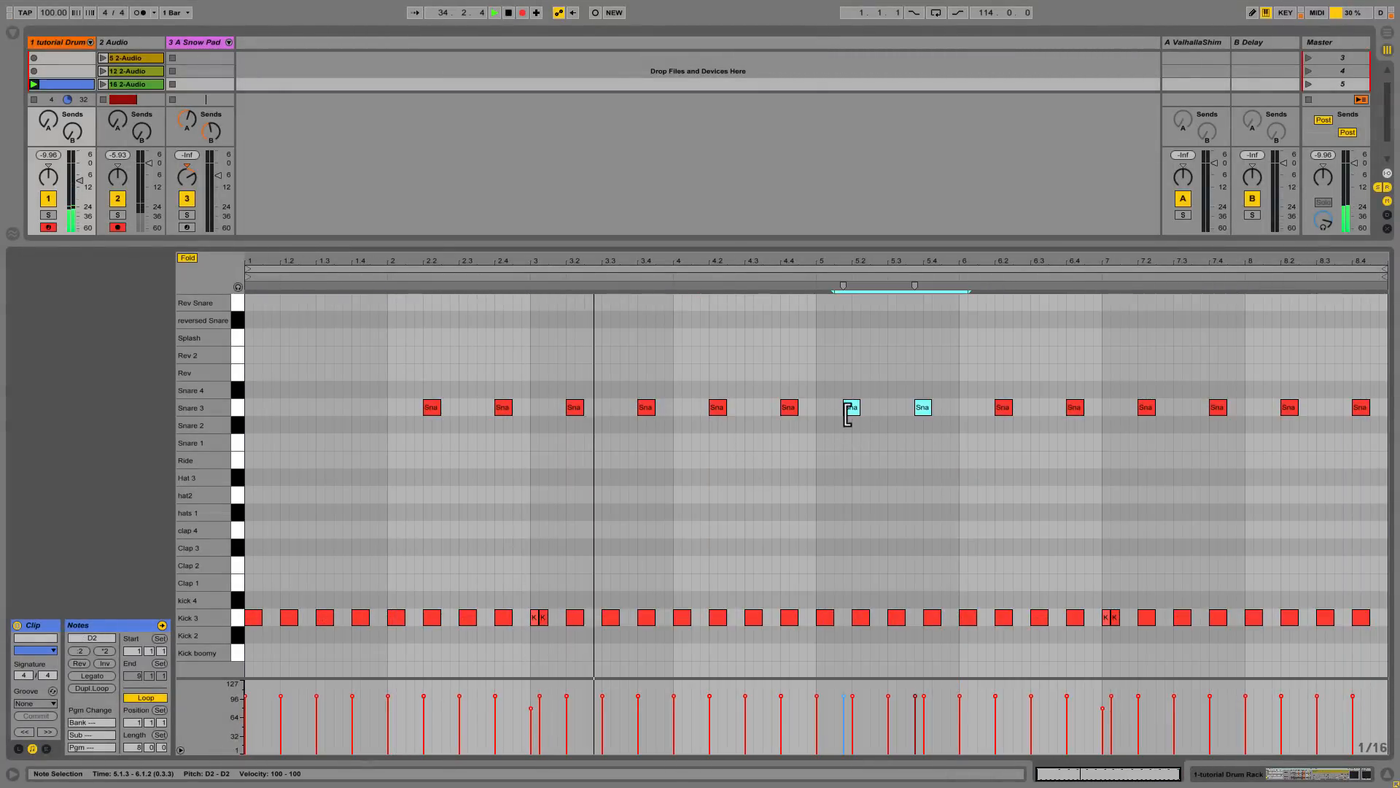
pyautogui.moveTo(851, 406)
pyautogui.mouseDown()
pyautogui.moveTo(875, 419)
pyautogui.moveTo(858, 414)
pyautogui.mouseUp()
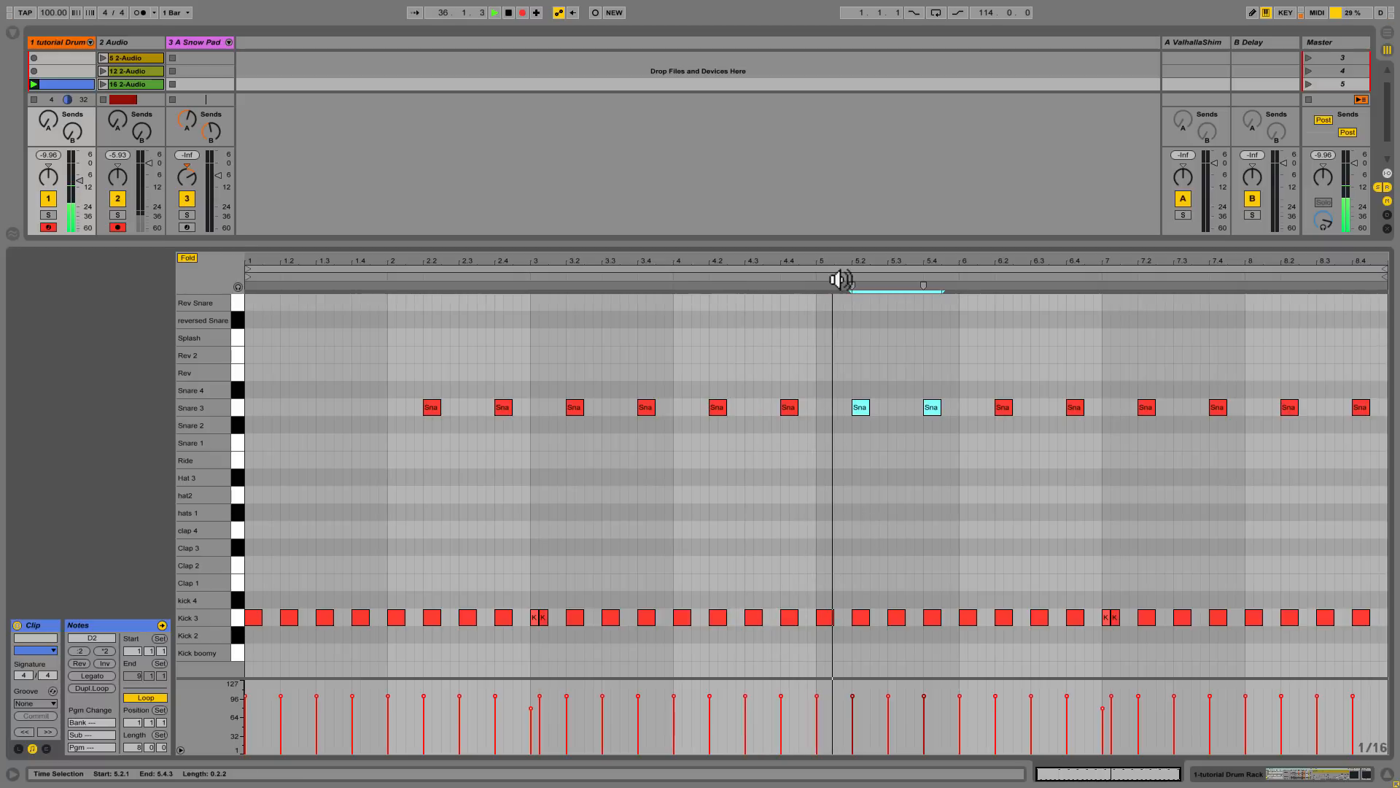
# - Move the Snare 3 note on beat 4.4 to the hats 1 row and add a 1/16 hats 1 note directly after it
pyautogui.moveTo(811, 263); pyautogui.dragTo(811, 328)
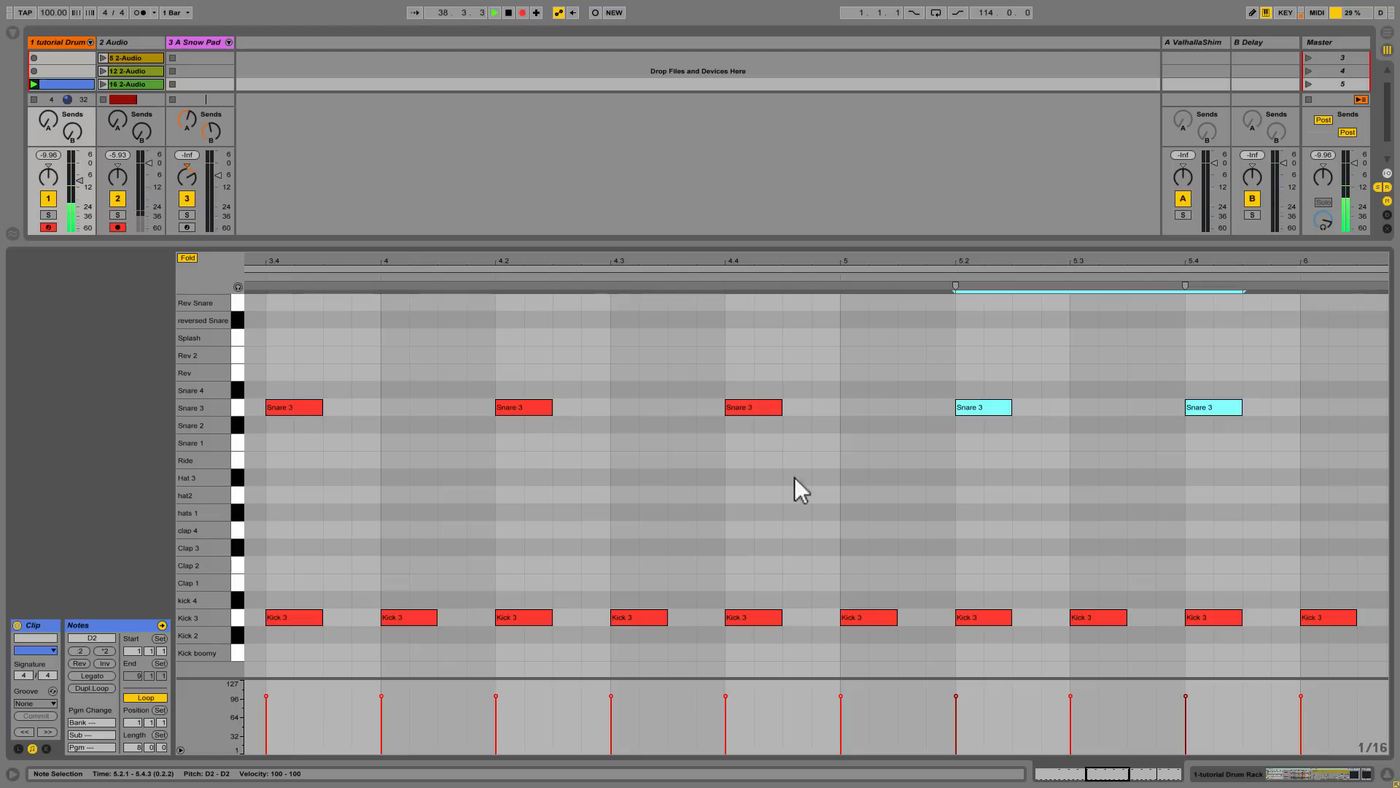
pyautogui.moveTo(763, 405); pyautogui.dragTo(793, 458)
pyautogui.moveTo(794, 529); pyautogui.dragTo(759, 516)
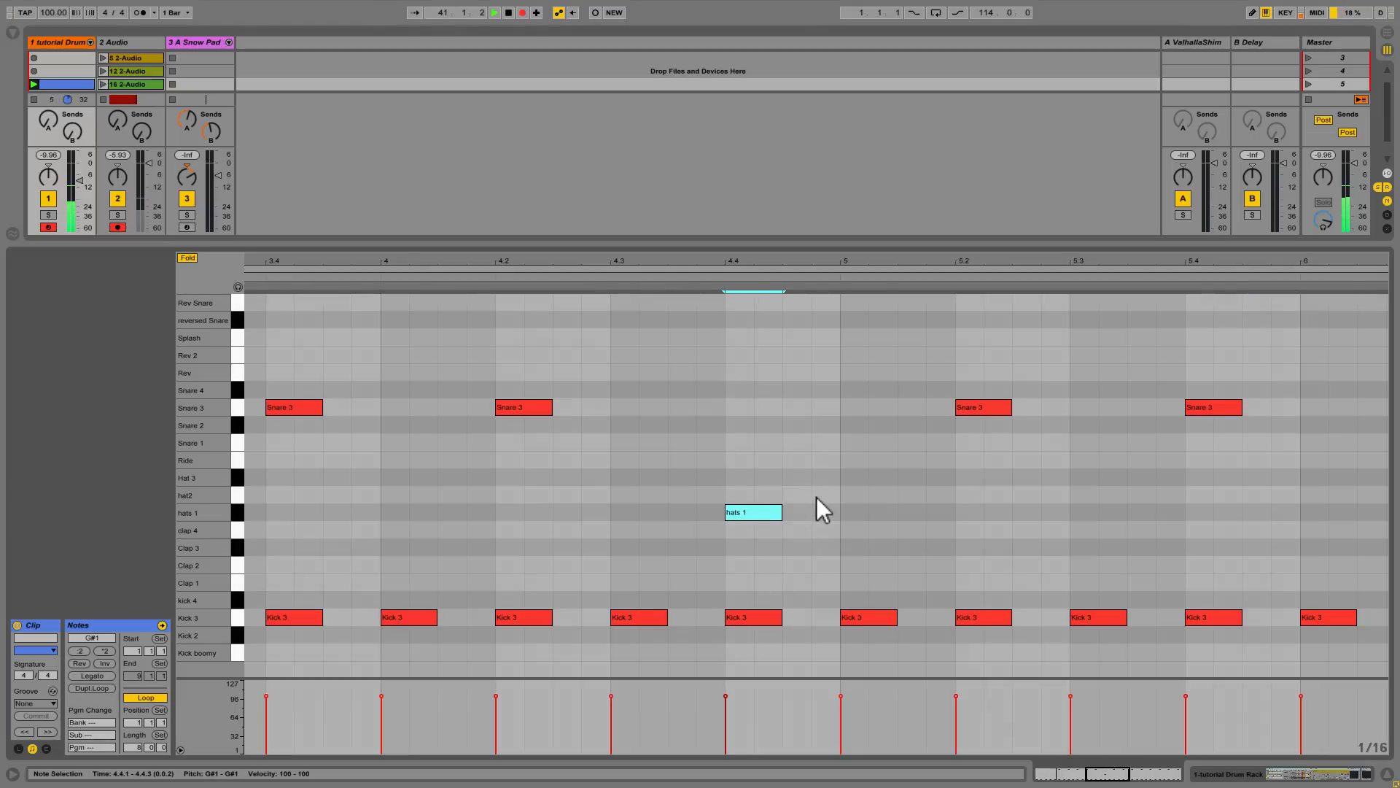
pyautogui.rightClick(803, 511)
pyautogui.click(795, 512)
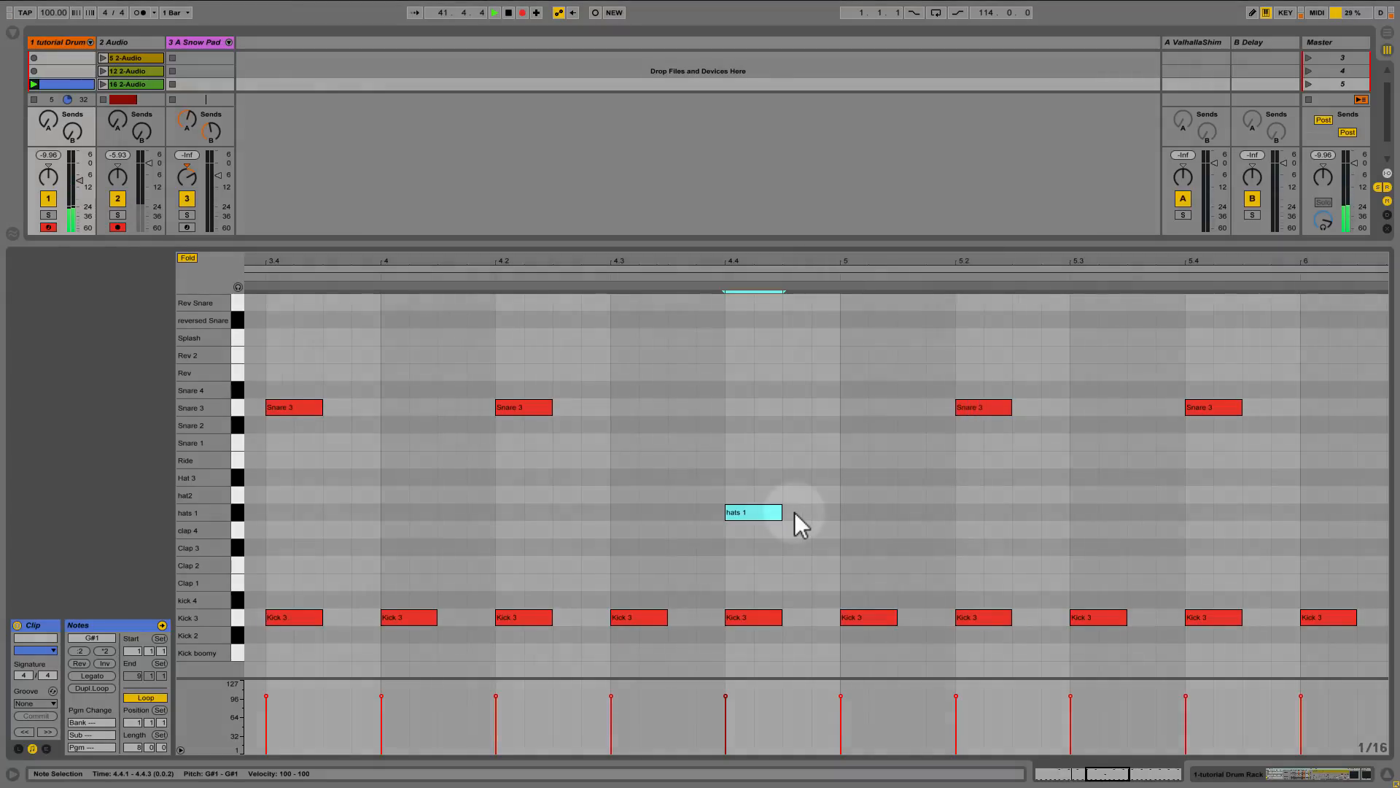
pyautogui.doubleClick(794, 512)
# - Set the fixed grid to 1/32 and add a hats 1 note at 4.4.4
pyautogui.rightClick(830, 513)
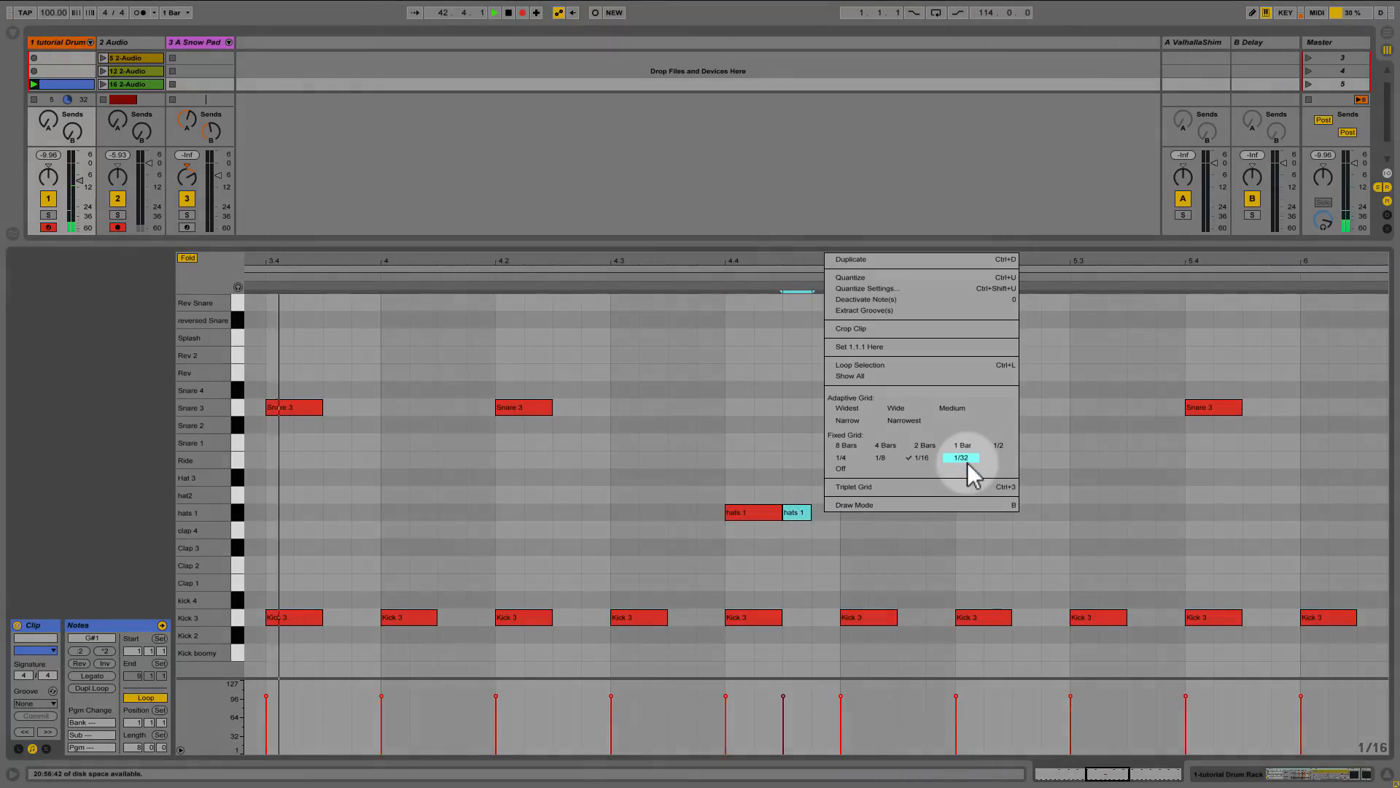
pyautogui.click(962, 458)
pyautogui.doubleClick(819, 510)
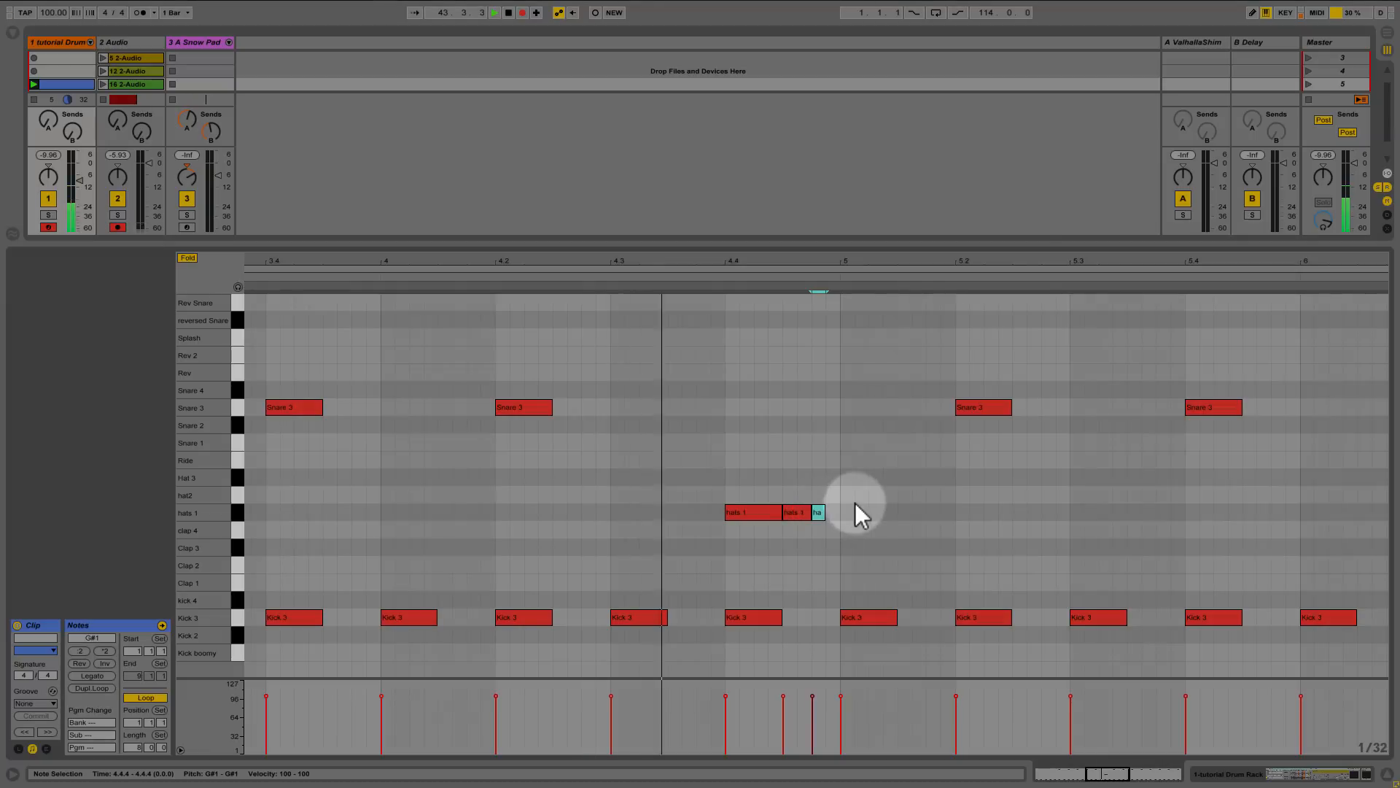
# - Switch to the triplet grid, add a 1/32T hats 1 note before bar 5 and move it directly against the preceding hat
pyautogui.rightClick(855, 504)
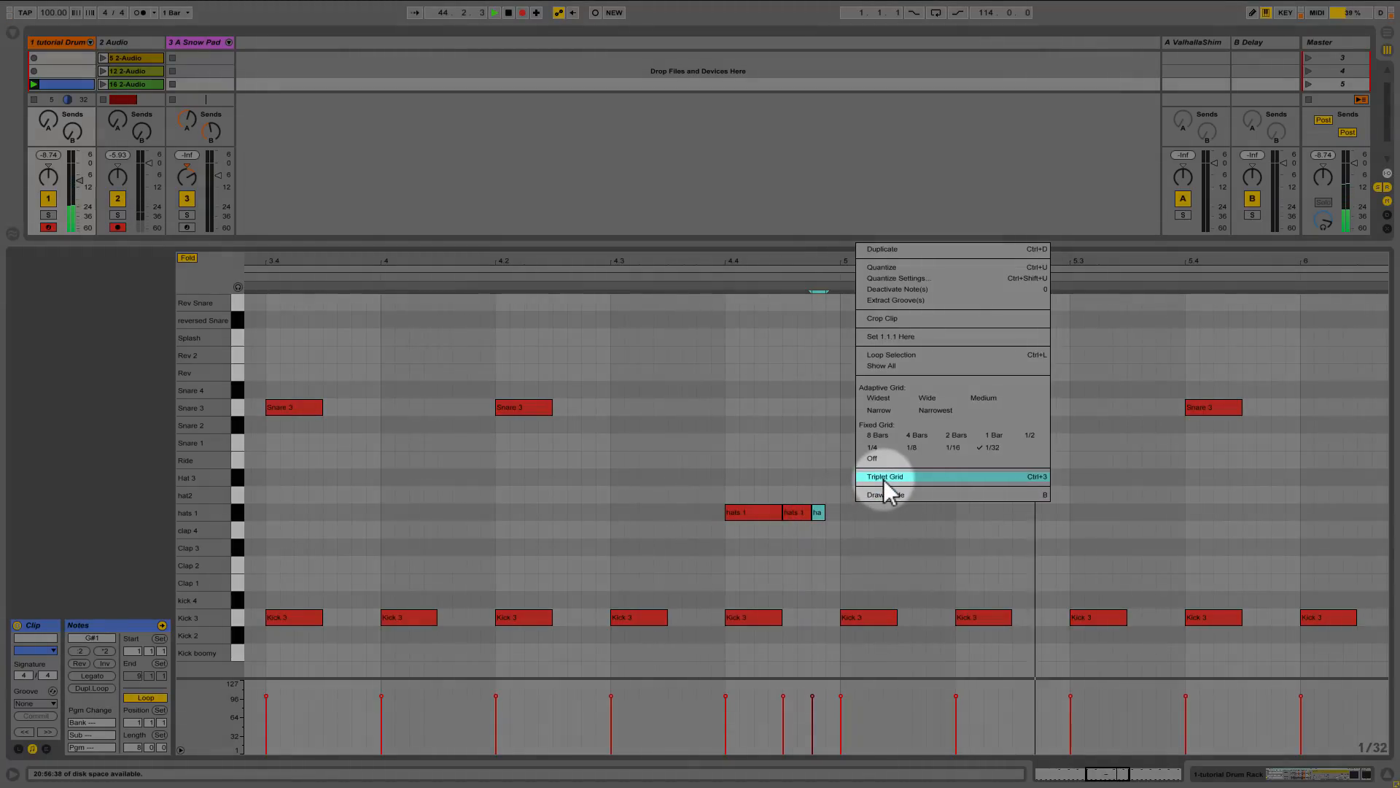
pyautogui.click(882, 478)
pyautogui.doubleClick(836, 517)
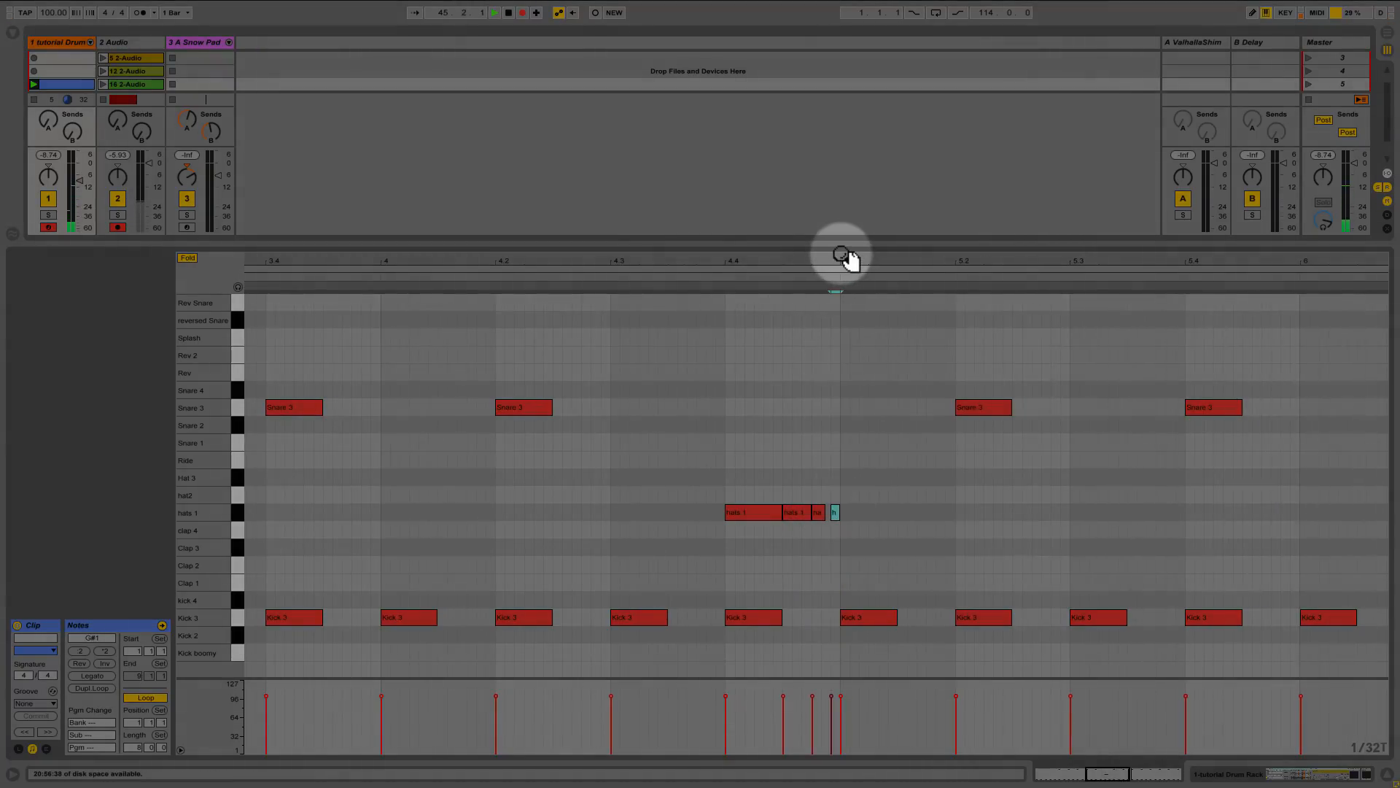
pyautogui.moveTo(839, 257); pyautogui.dragTo(839, 277)
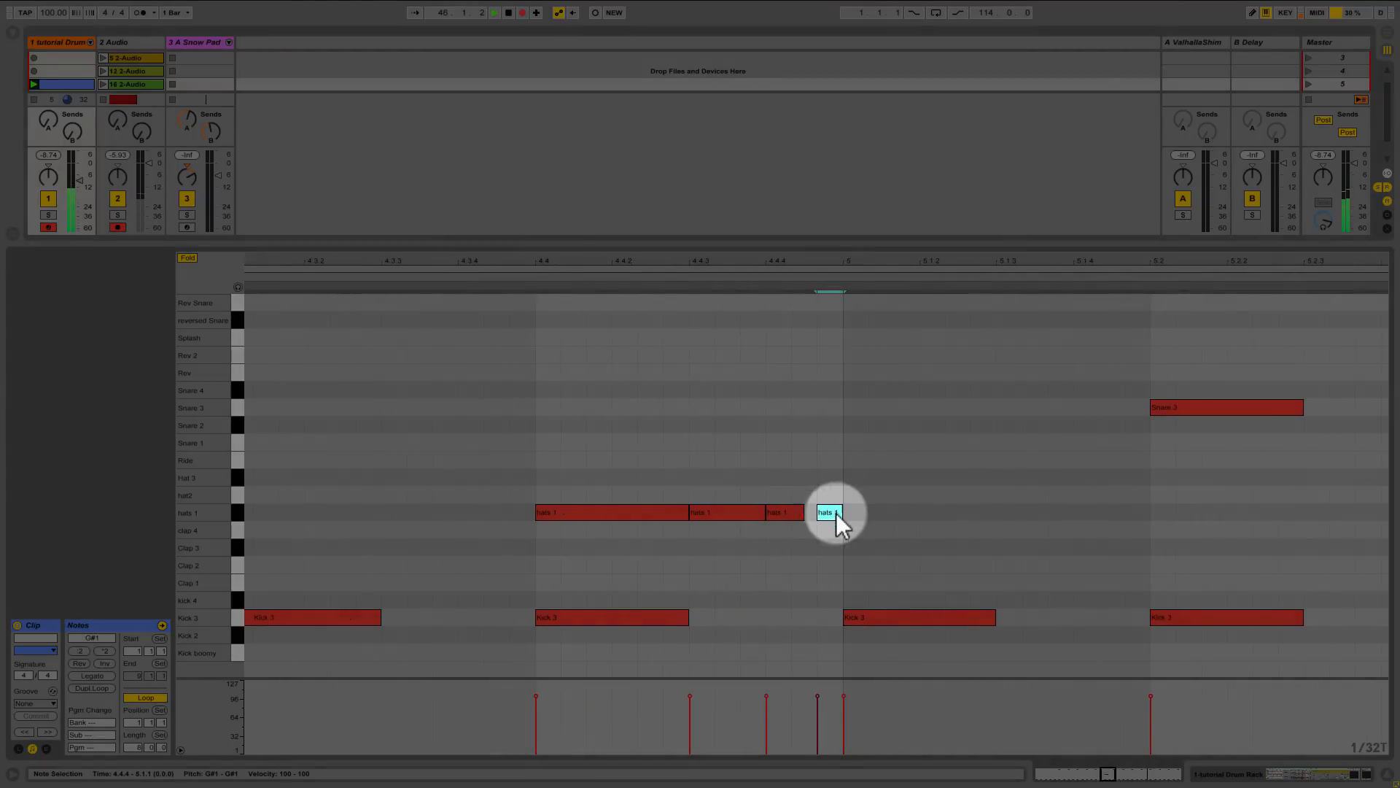
pyautogui.moveTo(833, 514); pyautogui.dragTo(822, 515)
# - Shape the four hats 1 velocities before bar 5 as a rising ramp, with the last two notes at 89 and 94
pyautogui.moveTo(517, 549); pyautogui.dragTo(846, 497)
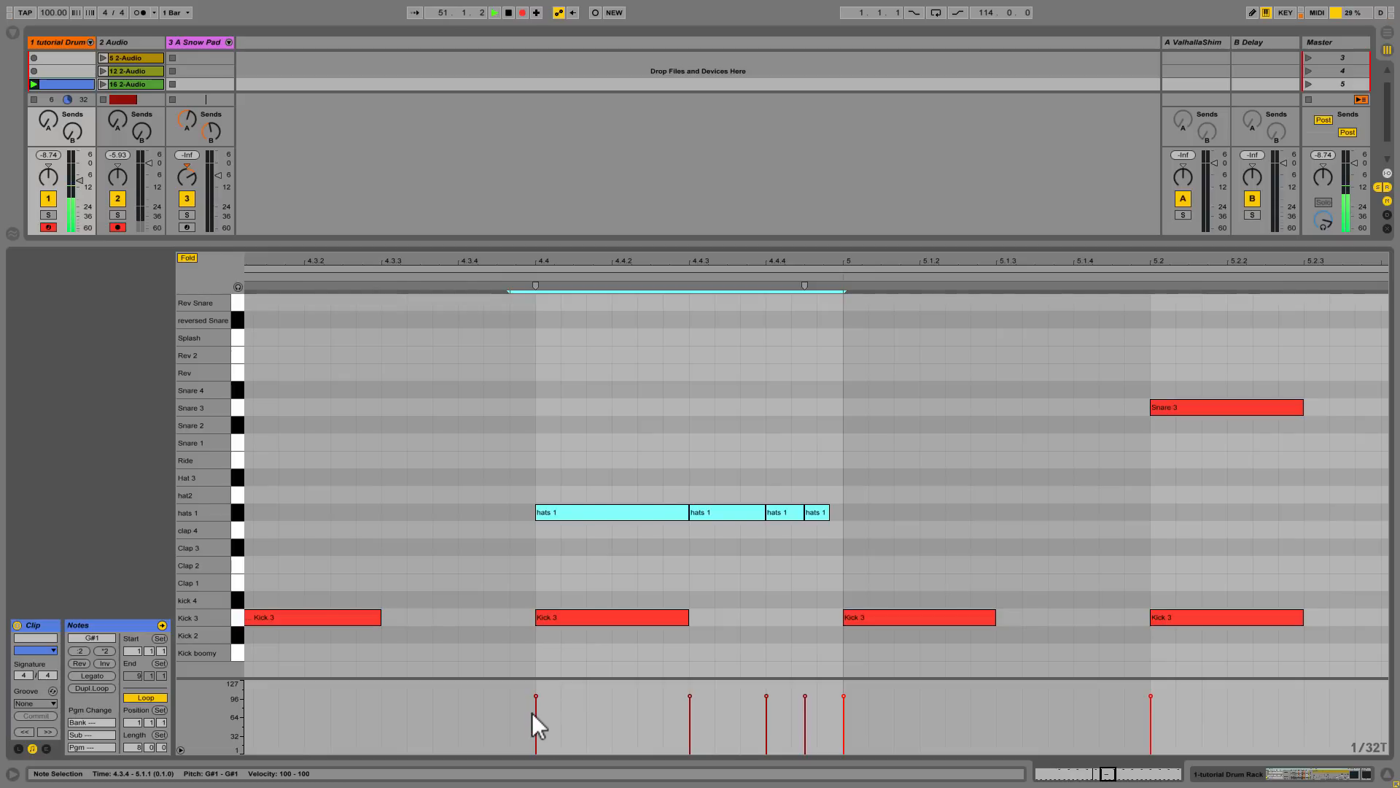
pyautogui.moveTo(533, 712); pyautogui.dragTo(808, 692)
pyautogui.click(766, 647)
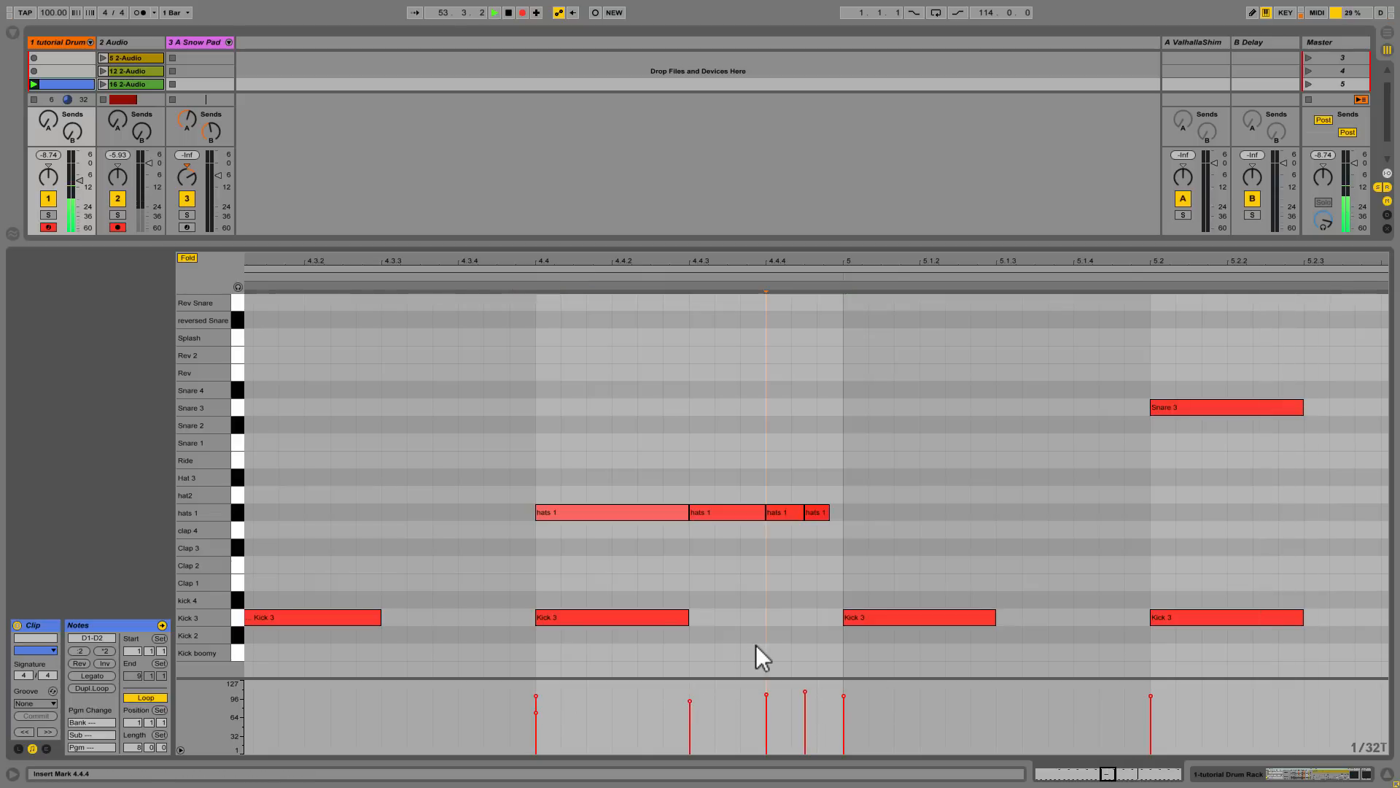
pyautogui.moveTo(751, 719); pyautogui.dragTo(807, 696)
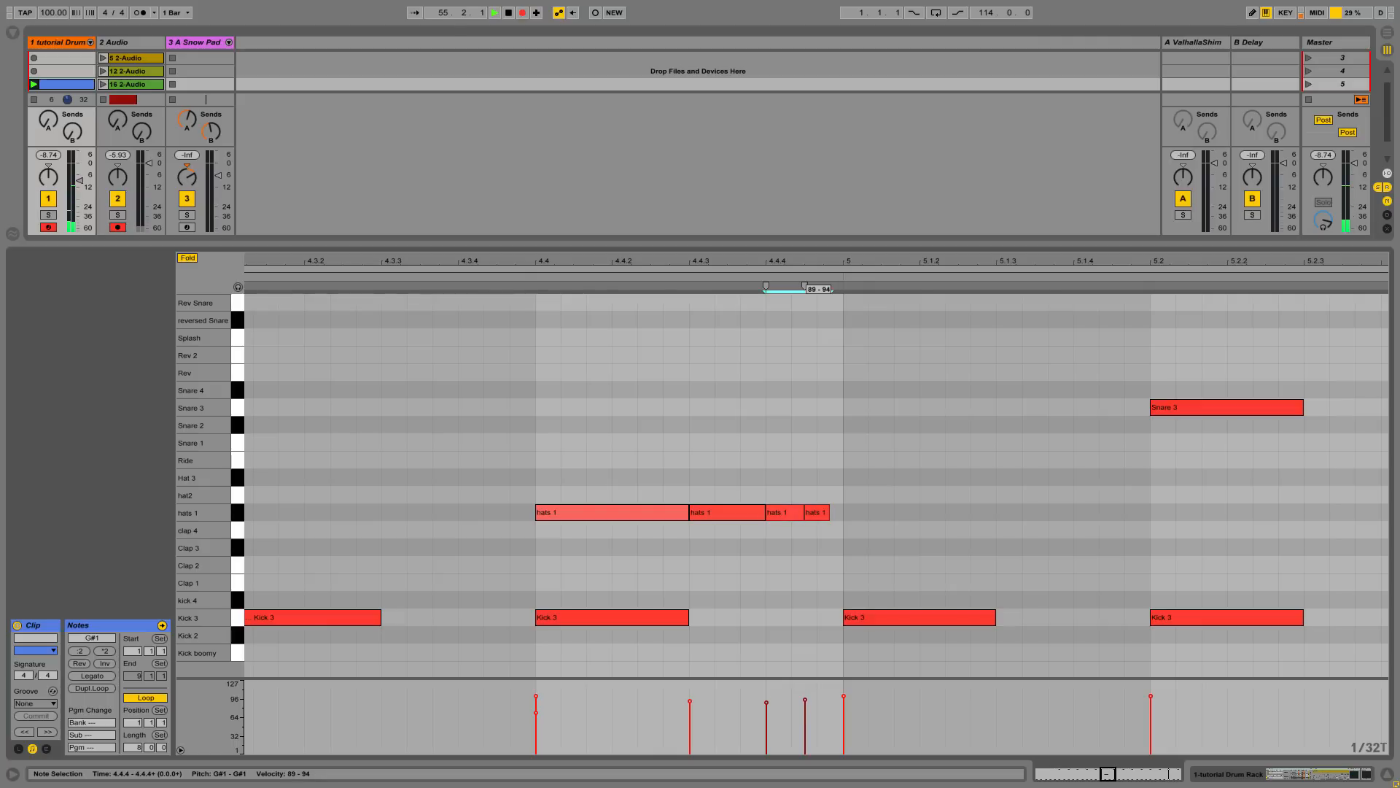
pyautogui.click(820, 378)
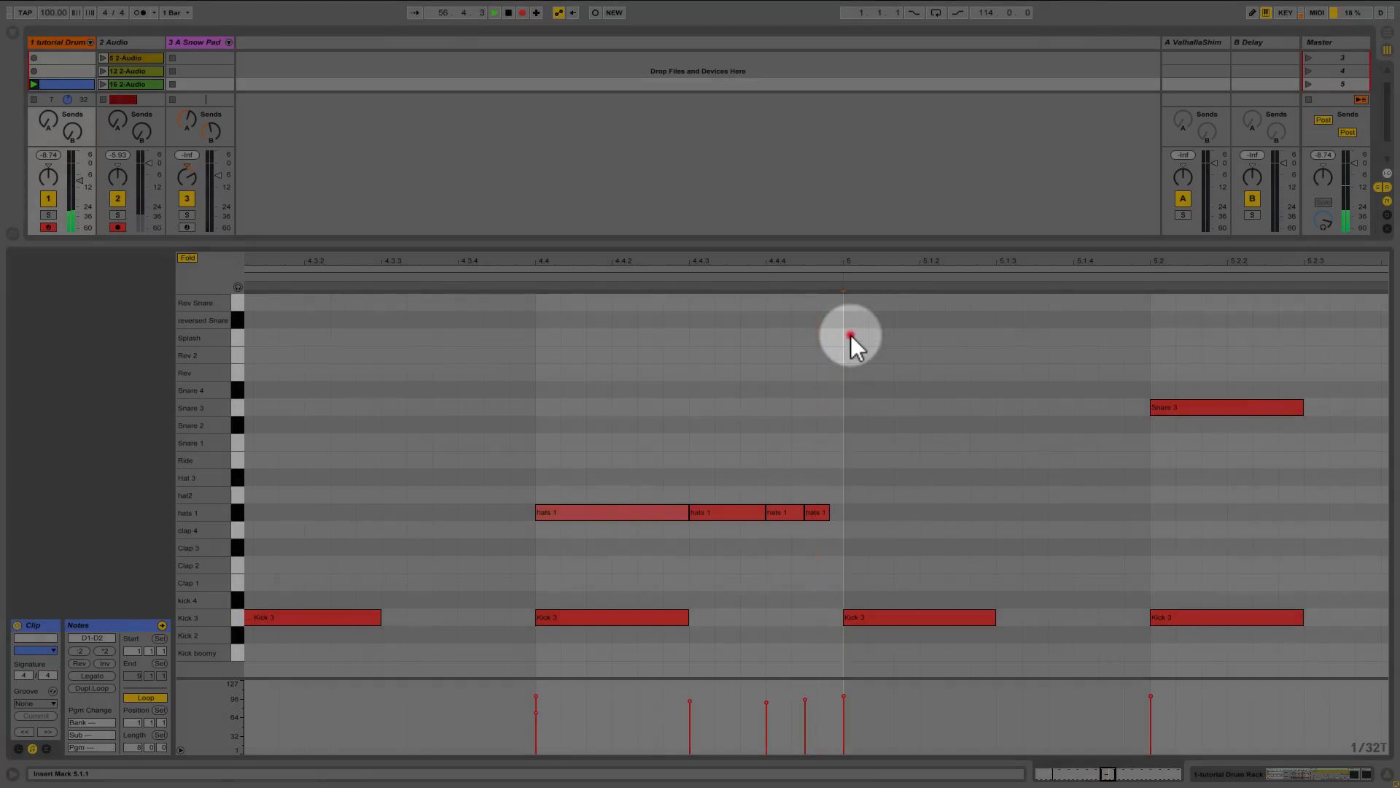
# - Add a Splash note at 5.1.1 and continue playback from bar 7
pyautogui.doubleClick(850, 337)
pyautogui.moveTo(891, 336); pyautogui.dragTo(1010, 349)
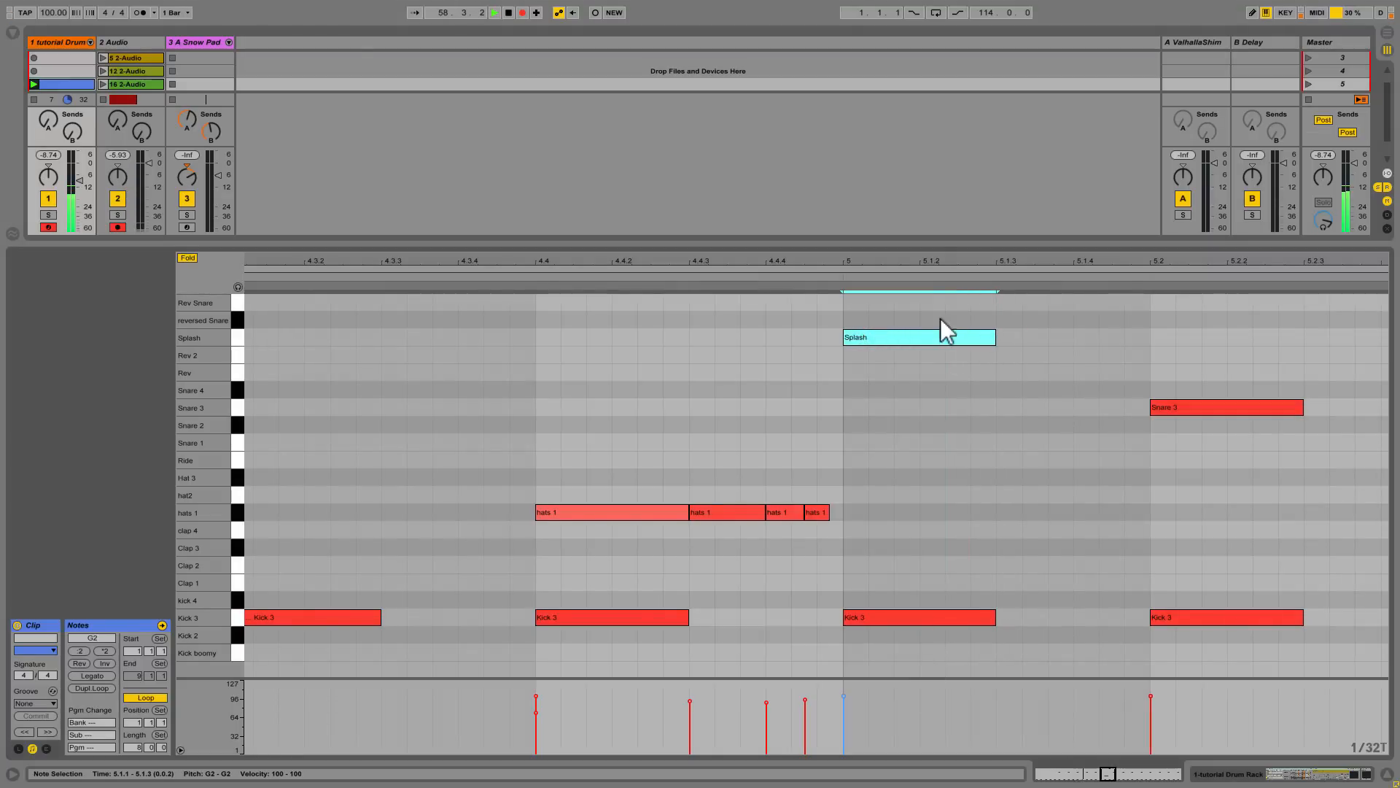
pyautogui.moveTo(952, 266); pyautogui.dragTo(948, 193)
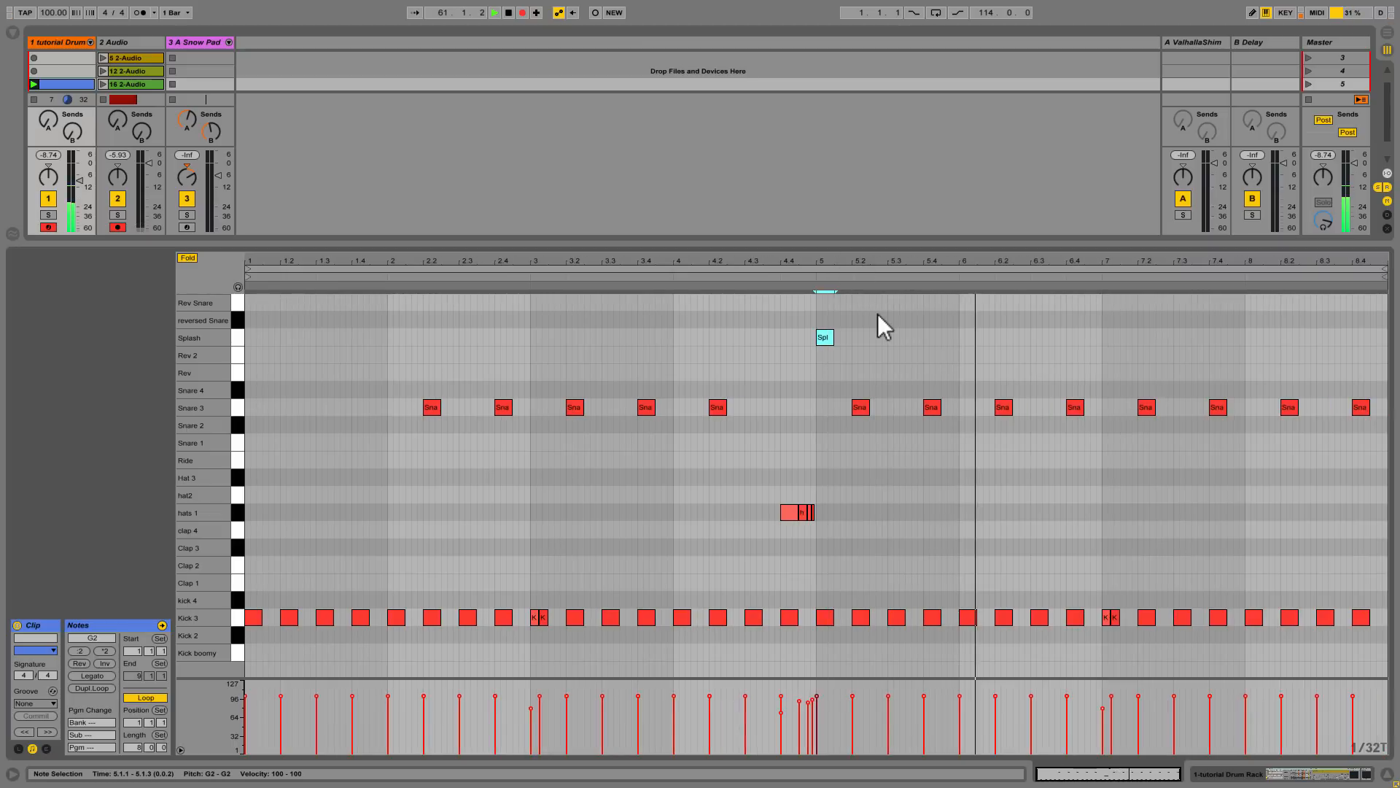
pyautogui.click(1168, 269)
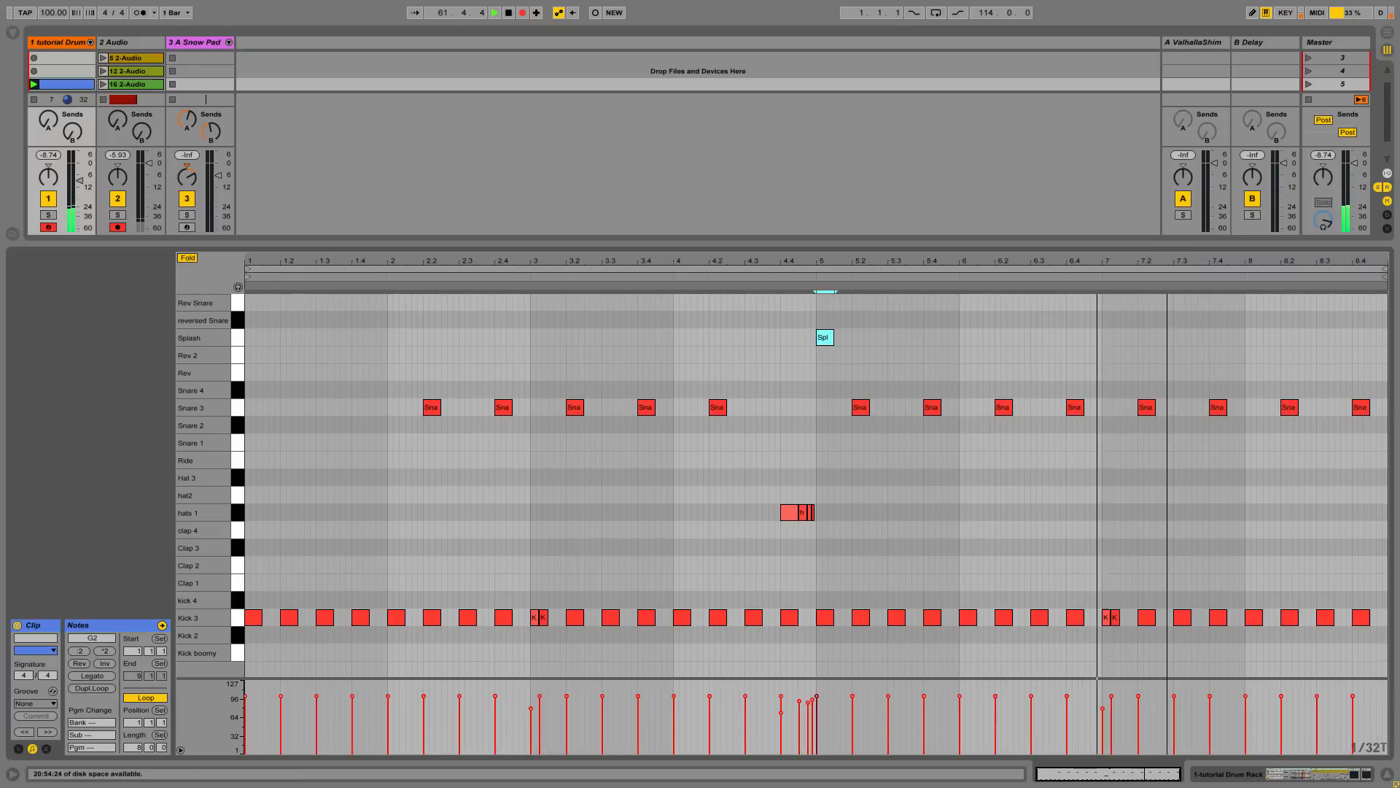
# - Set the fixed grid to 1/8 and duplicate the Snare 3 note on beat 8.2 onto beat 8.3
pyautogui.moveTo(1359, 263)
pyautogui.mouseDown()
pyautogui.moveTo(1359, 284)
pyautogui.moveTo(1301, 304)
pyautogui.mouseUp()
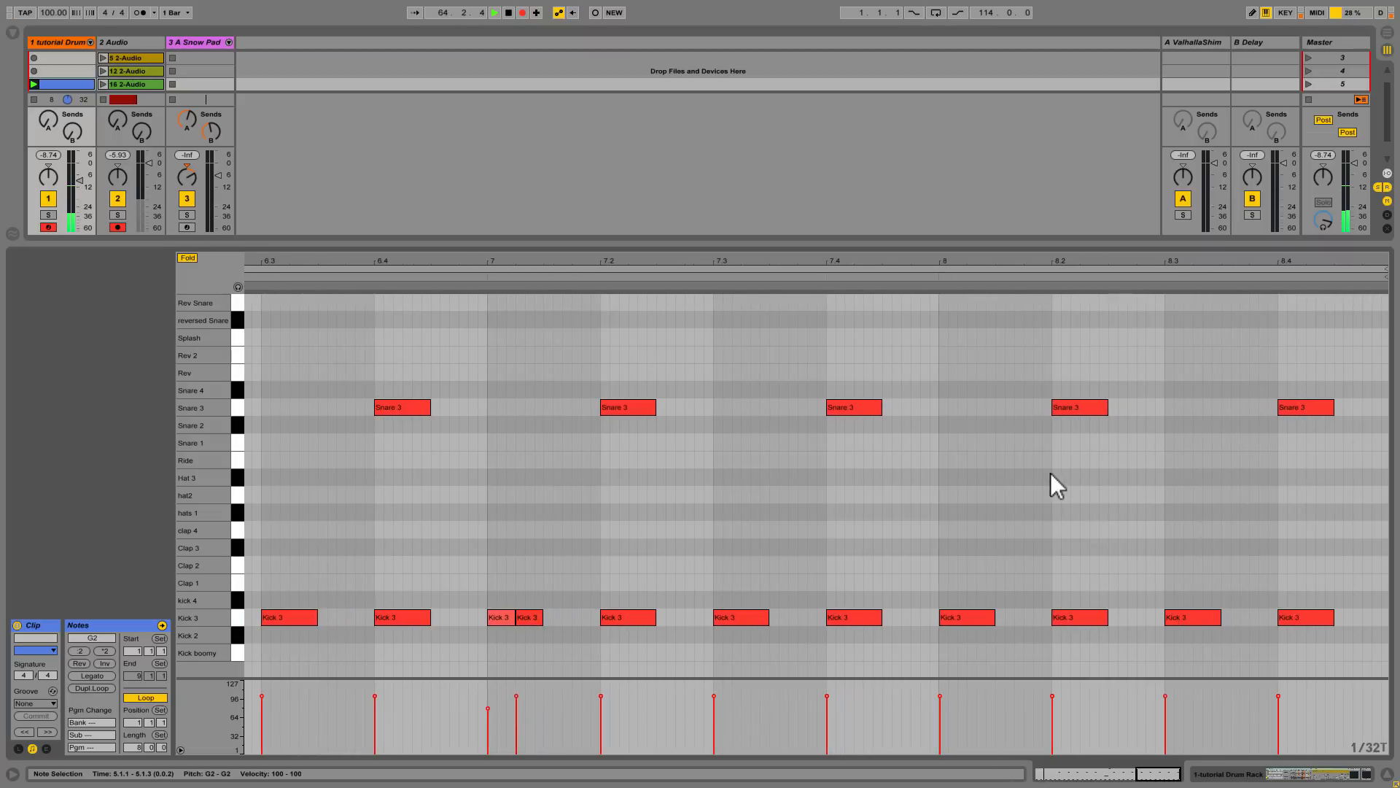
pyautogui.click(1056, 461)
pyautogui.moveTo(1142, 389); pyautogui.dragTo(1142, 389)
pyautogui.rightClick(1147, 435)
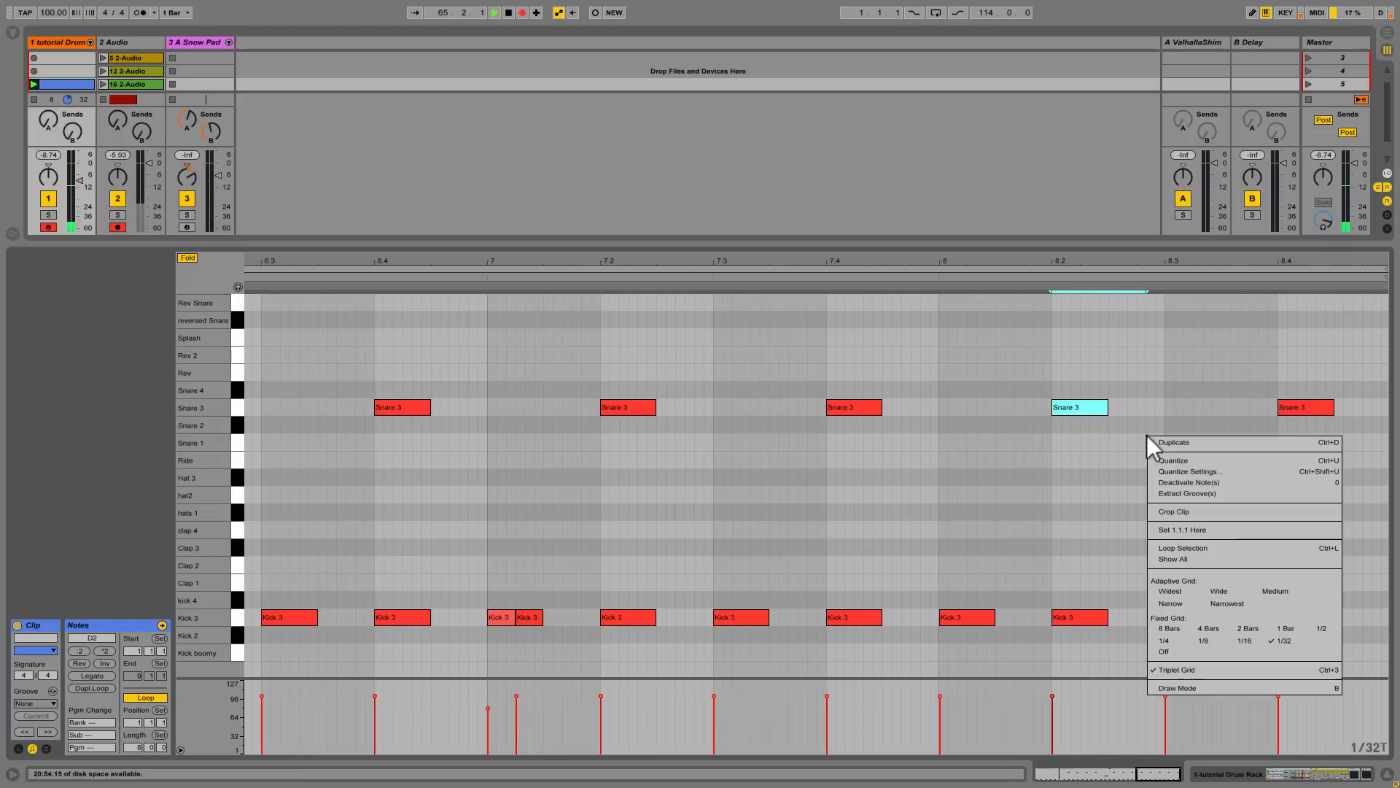
pyautogui.click(1204, 641)
pyautogui.moveTo(1043, 495); pyautogui.dragTo(1187, 394)
pyautogui.hotkey('ctrl', 'd')
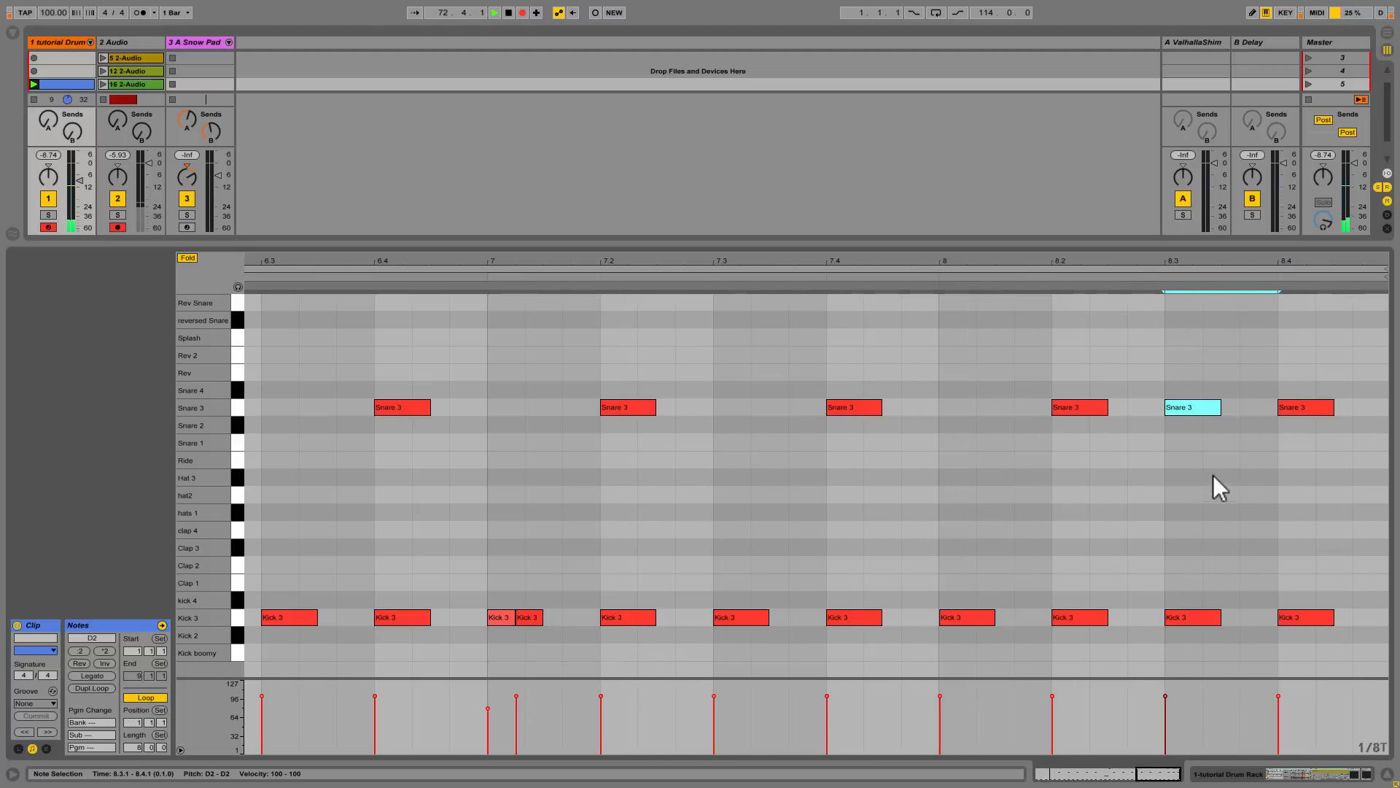
pyautogui.click(1313, 493)
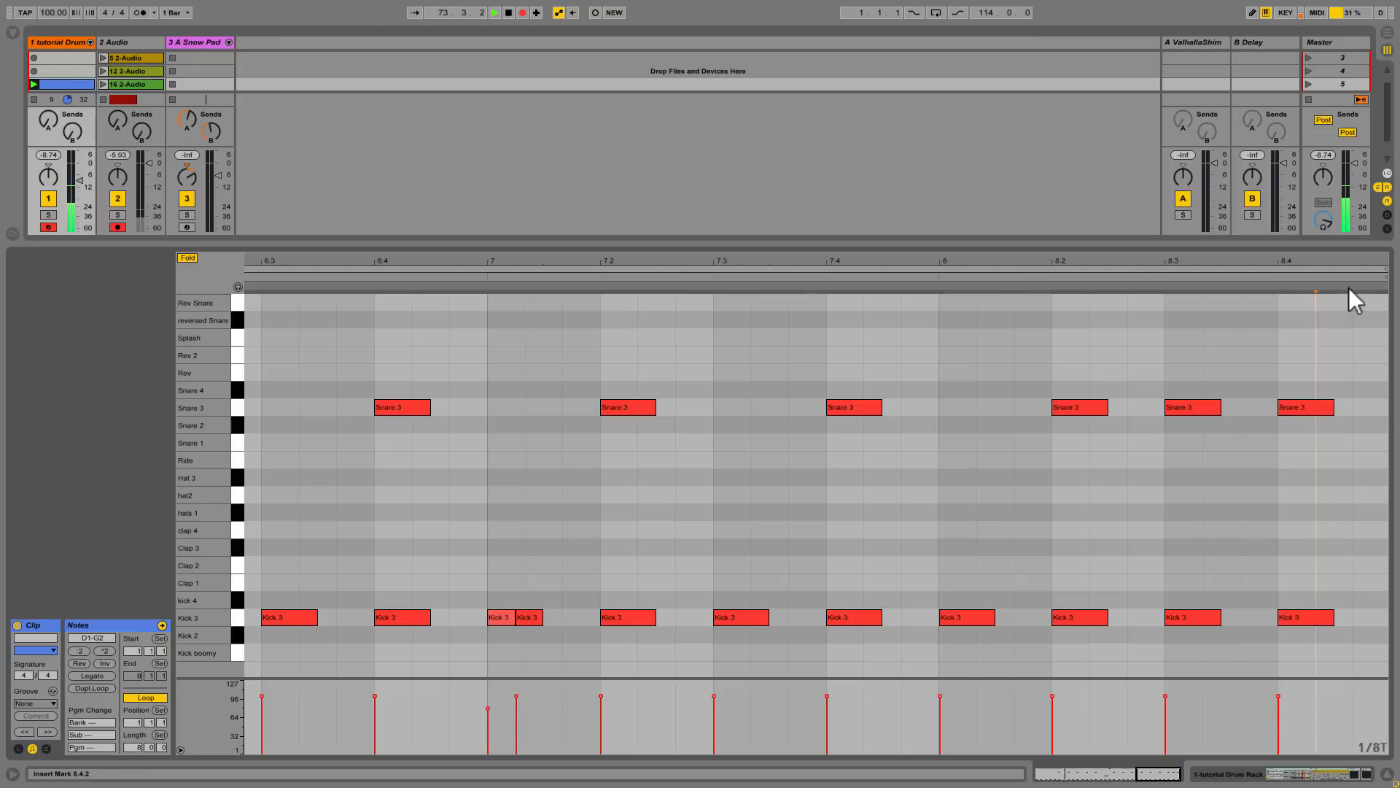
# - Turn off the triplet grid, add a 1/8 Rev note at 8.4.3 and set its velocity to 83
pyautogui.moveTo(1385, 263)
pyautogui.mouseDown()
pyautogui.moveTo(1385, 216)
pyautogui.moveTo(1384, 278)
pyautogui.mouseUp()
pyautogui.rightClick(1239, 467)
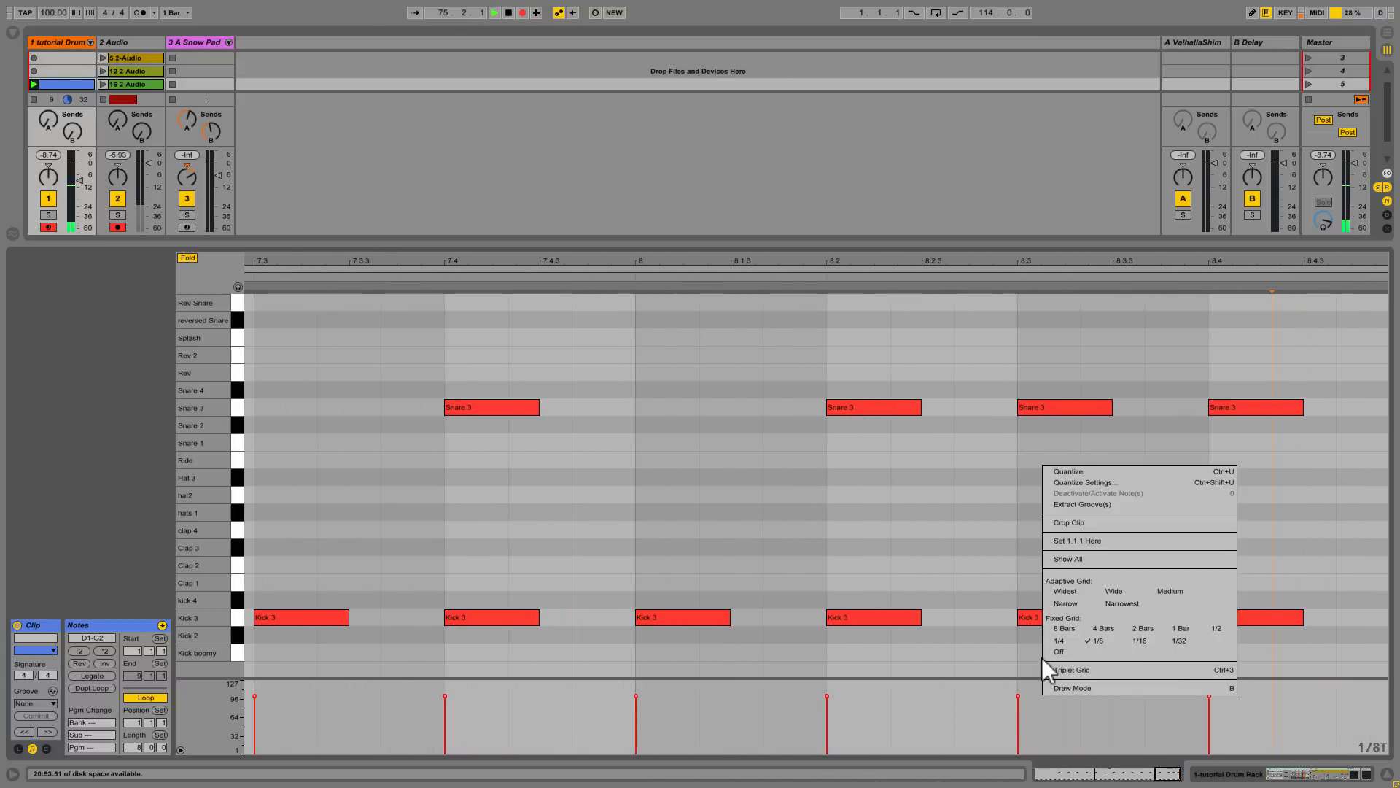
pyautogui.click(1058, 668)
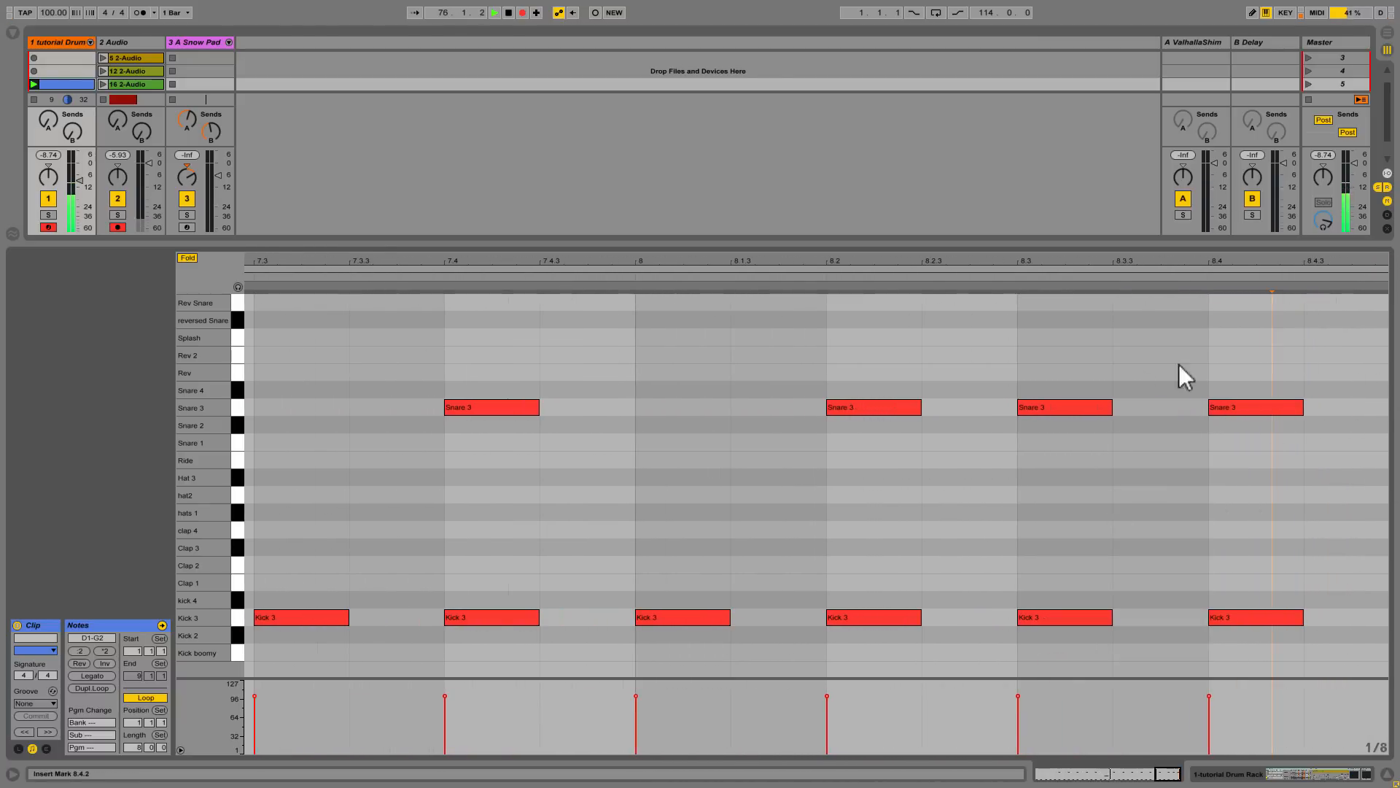
pyautogui.moveTo(1109, 264); pyautogui.dragTo(1103, 238)
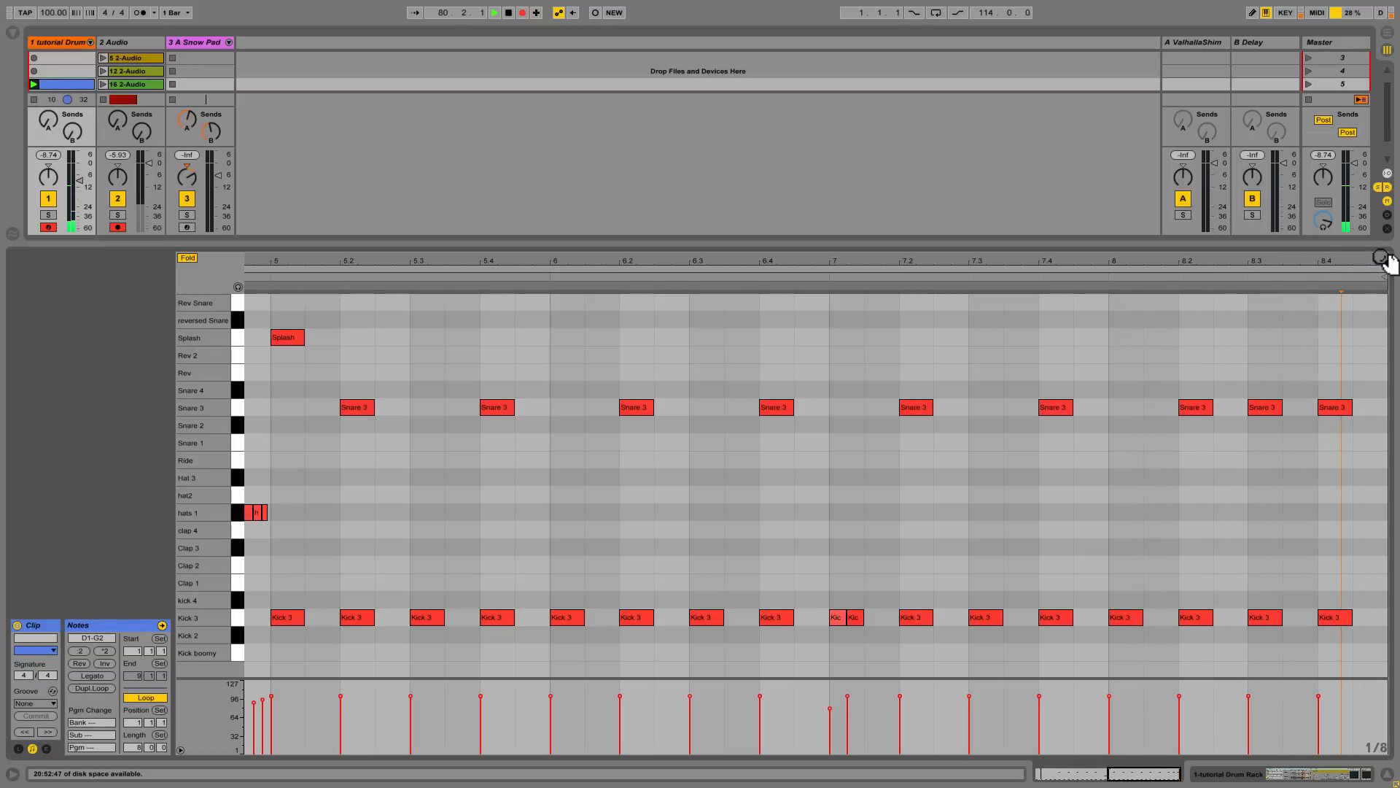
pyautogui.moveTo(1386, 262); pyautogui.dragTo(1389, 266)
pyautogui.doubleClick(1320, 372)
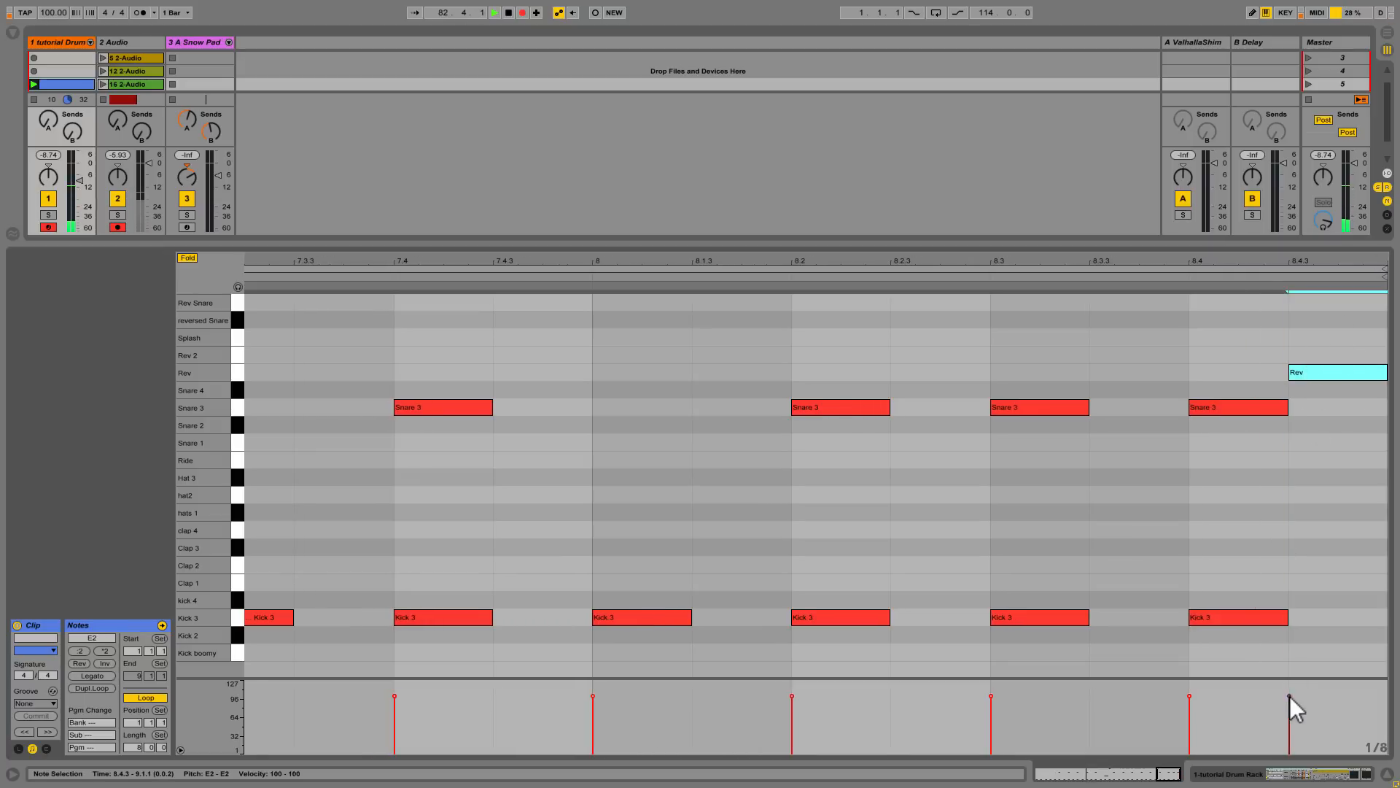
pyautogui.moveTo(1289, 696); pyautogui.dragTo(1289, 705)
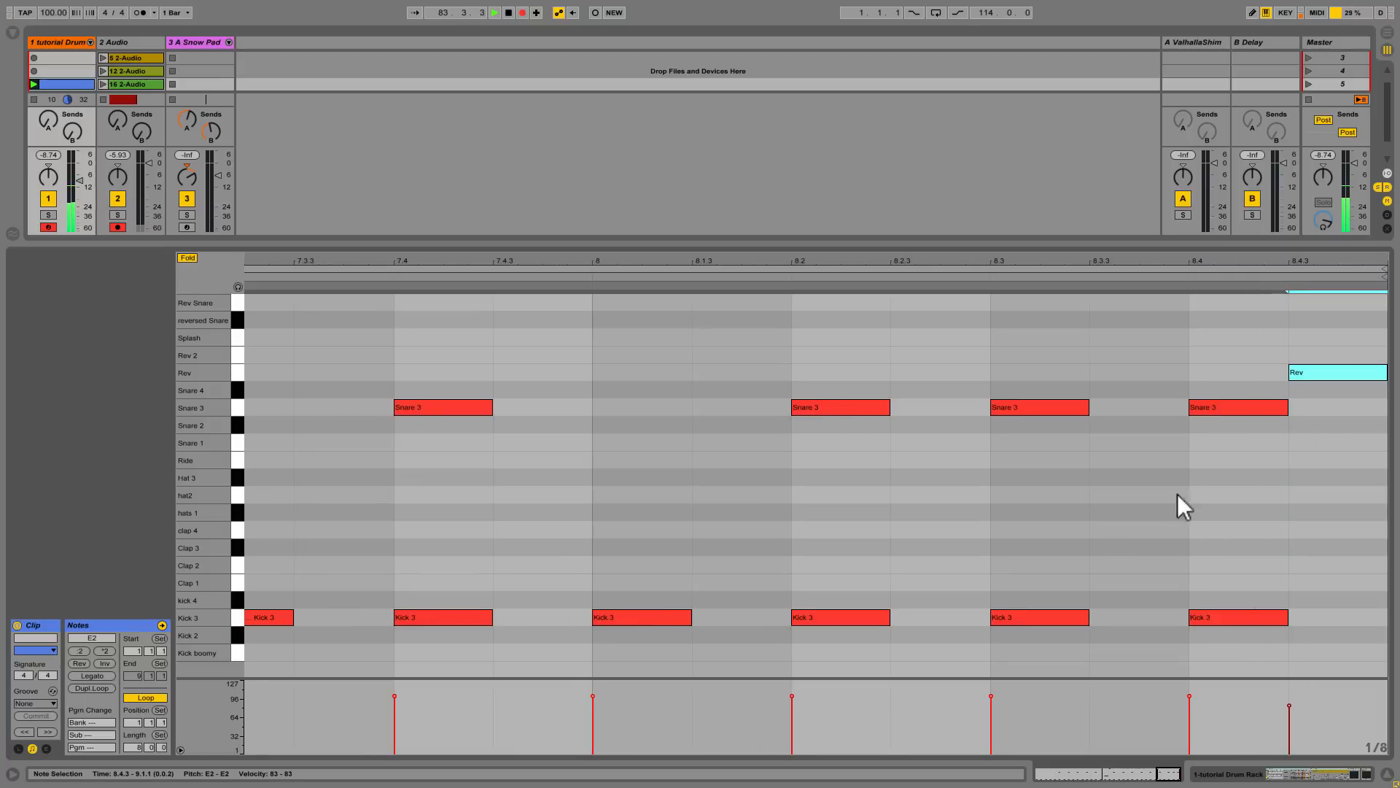
pyautogui.moveTo(1167, 260)
pyautogui.mouseDown()
pyautogui.moveTo(1168, 225)
pyautogui.moveTo(1167, 257)
pyautogui.mouseUp()
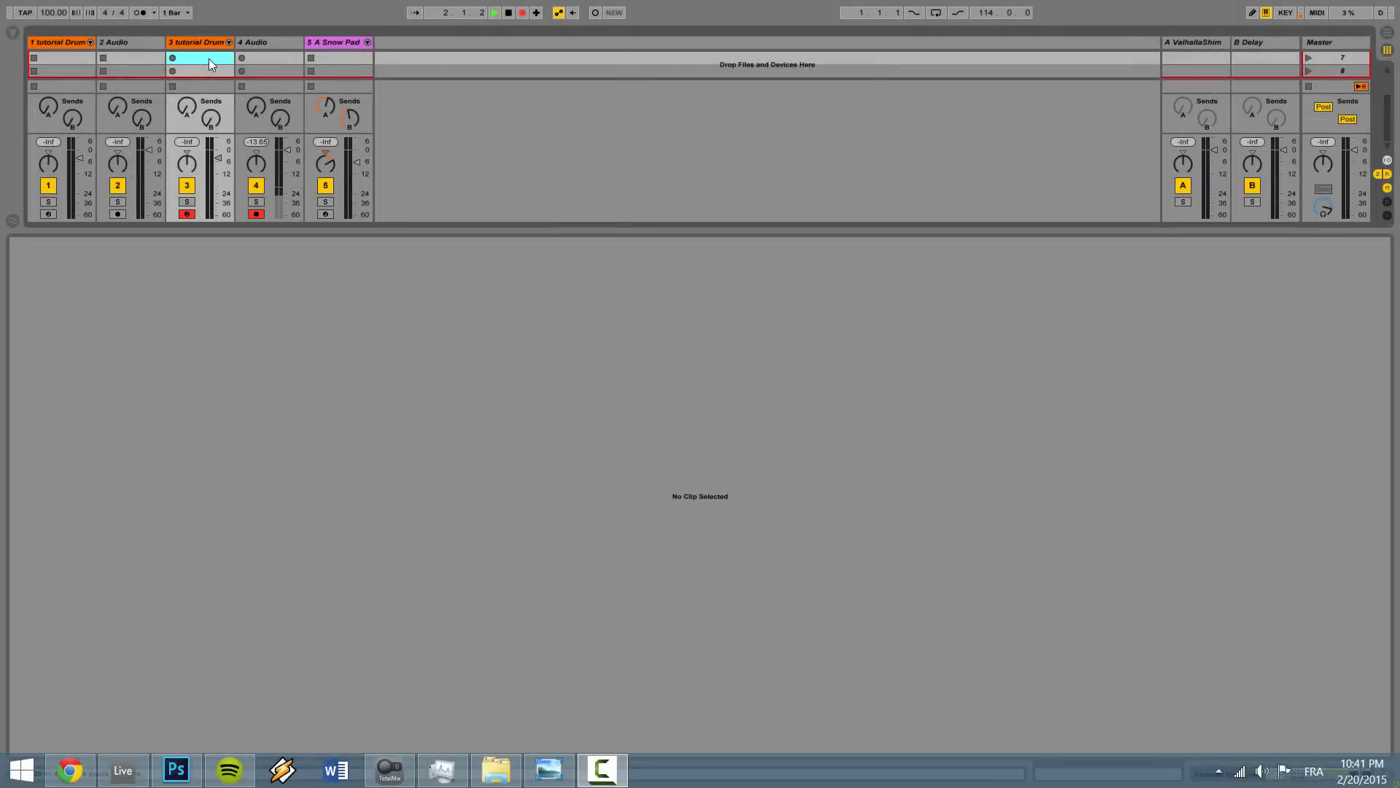
# - Insert an empty MIDI clip in the first visible slot of track 3 tutorial Drum and colour it blue
pyautogui.rightClick(209, 58)
pyautogui.click(232, 77)
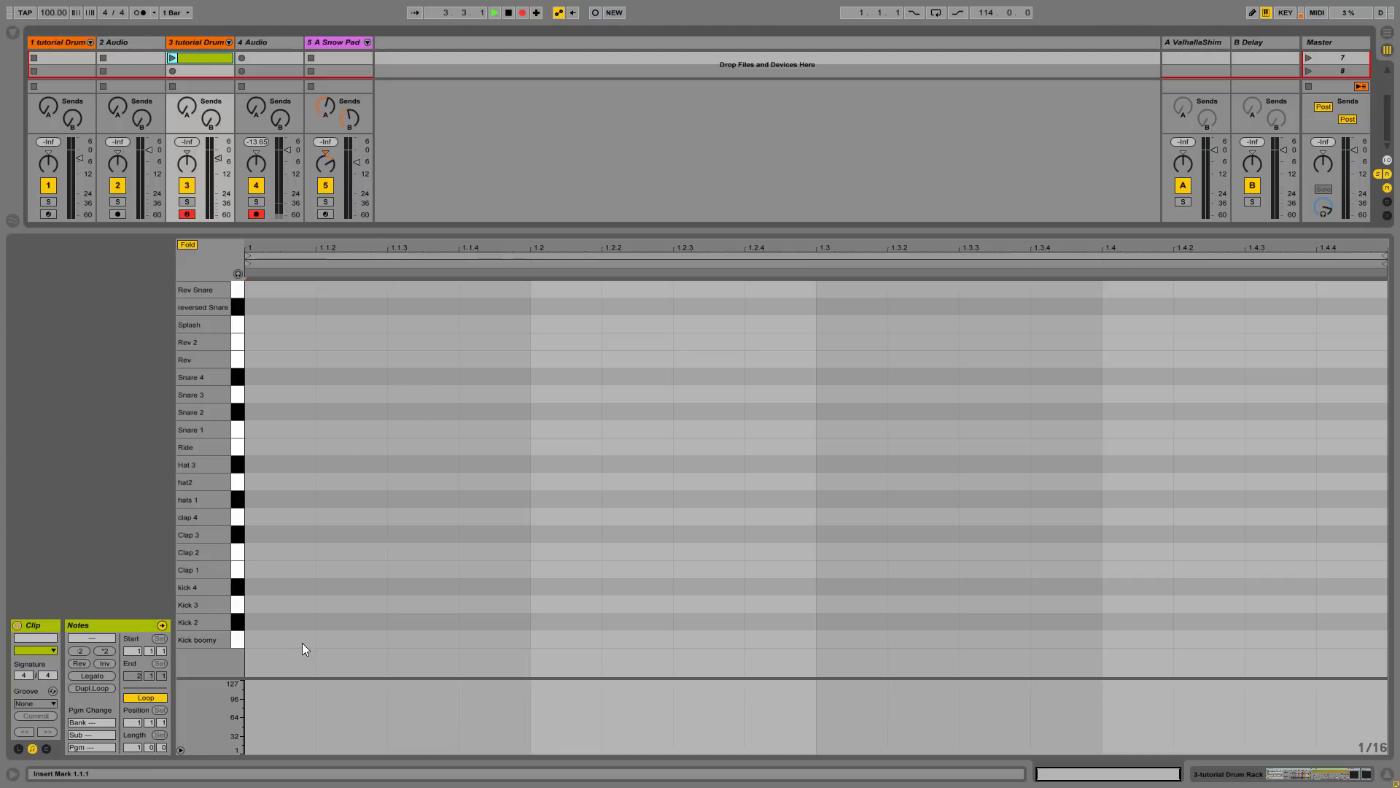
pyautogui.rightClick(204, 57)
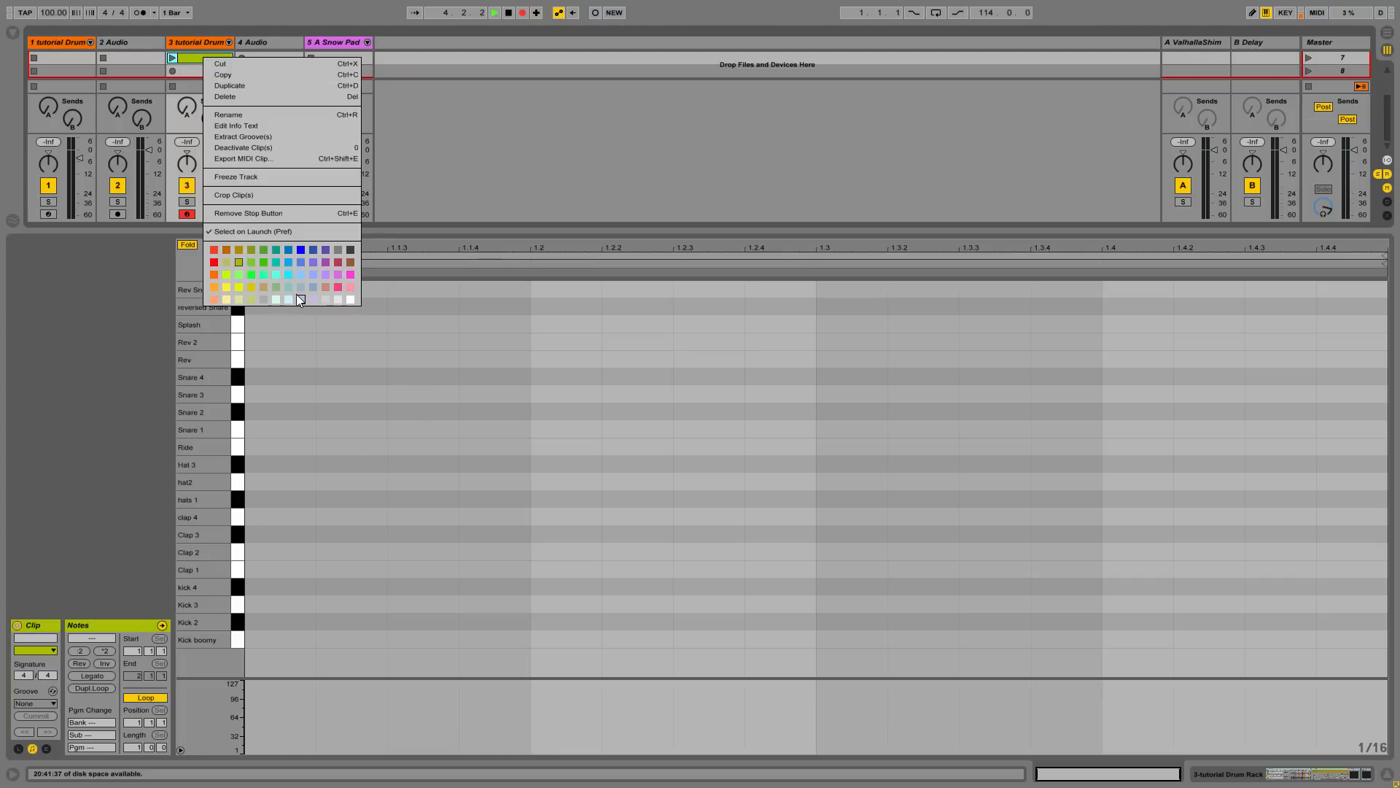
pyautogui.click(288, 263)
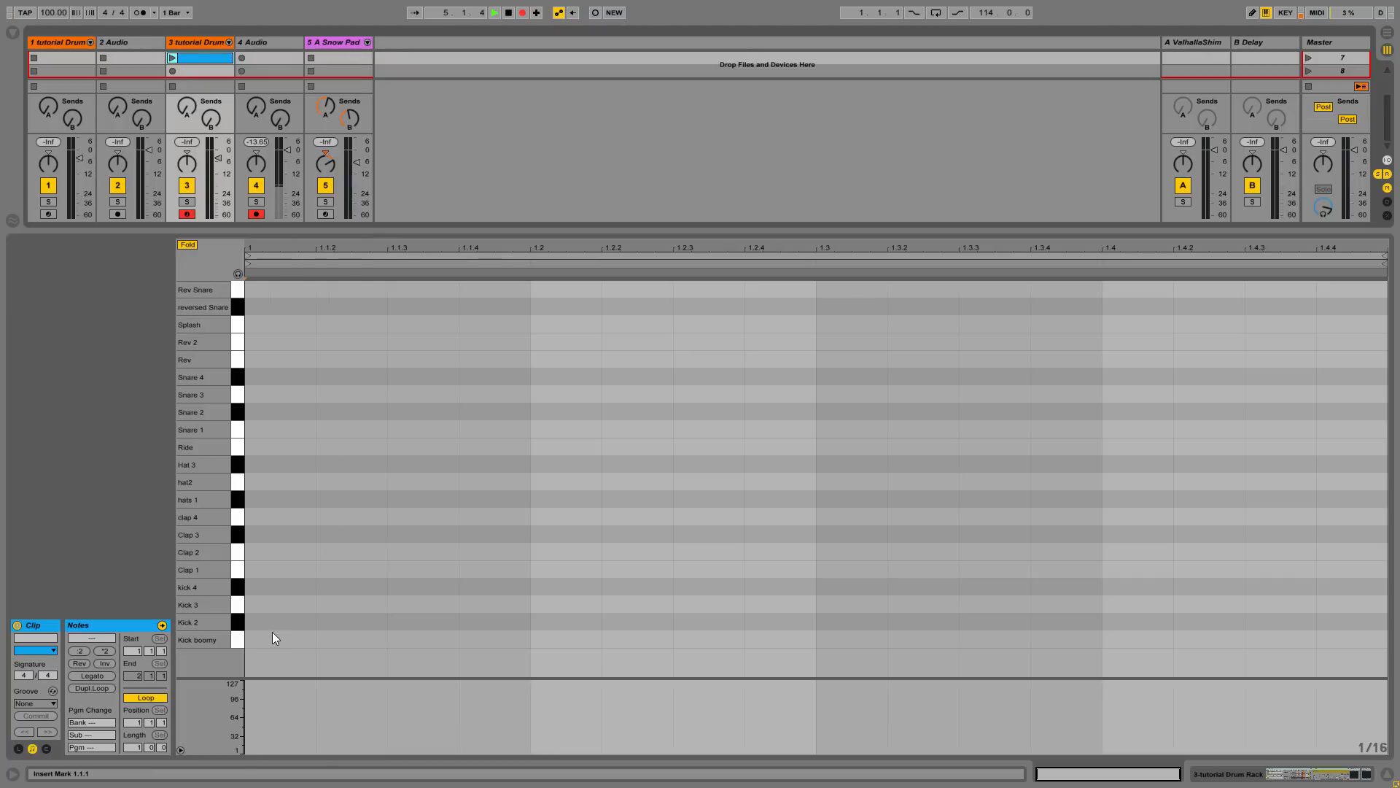
# - Set the fixed grid to 1/8, launch the clip and add Kick boomy notes on all four beats of bar 1
pyautogui.rightClick(375, 583)
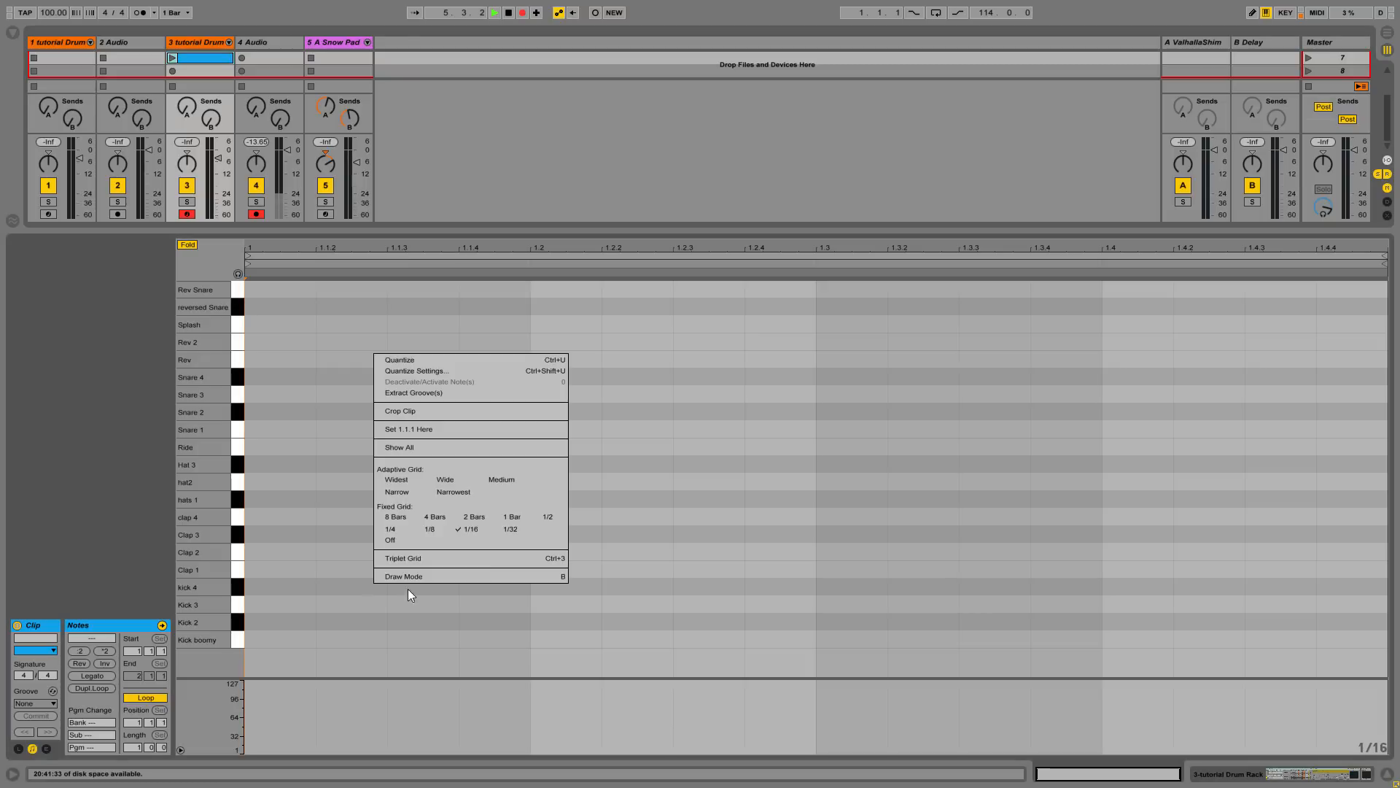
pyautogui.click(427, 530)
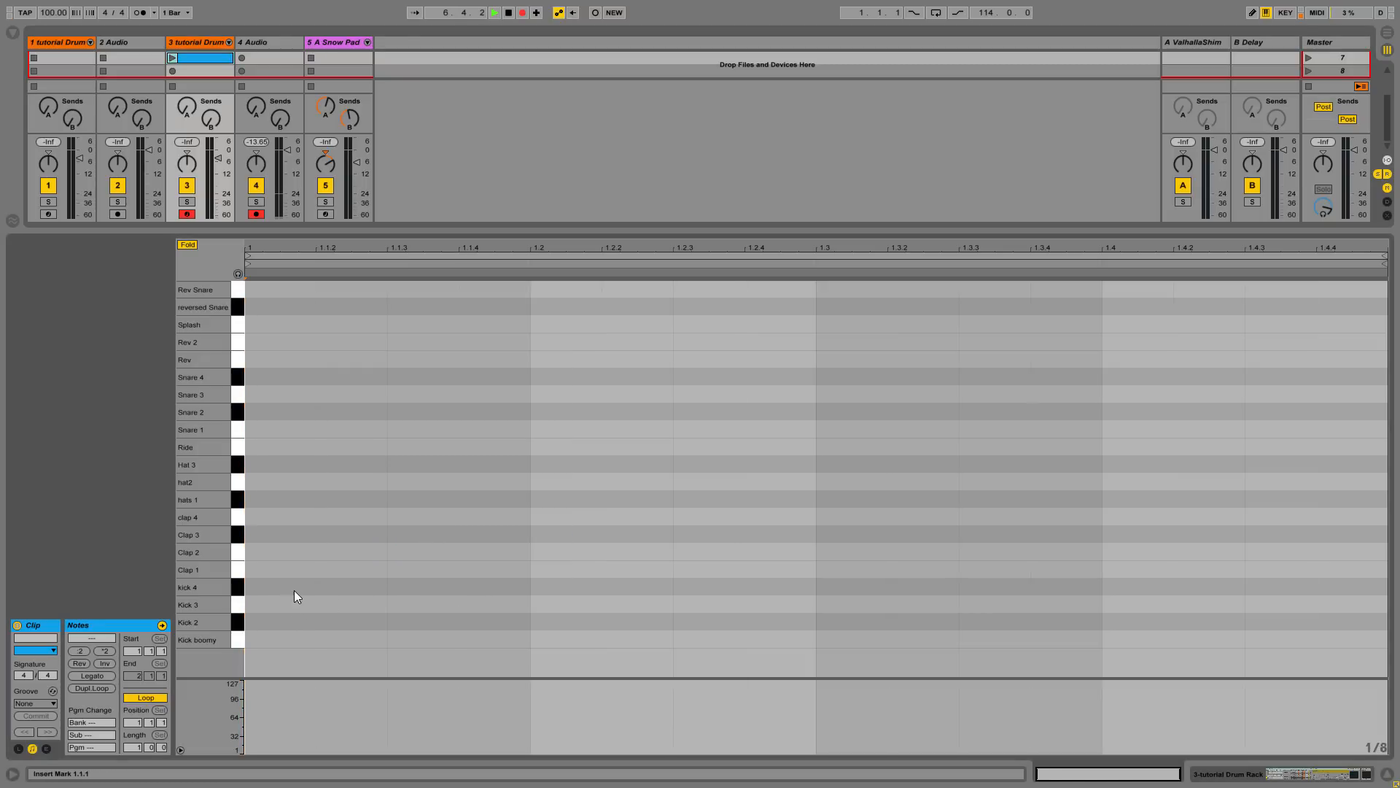
pyautogui.doubleClick(292, 641)
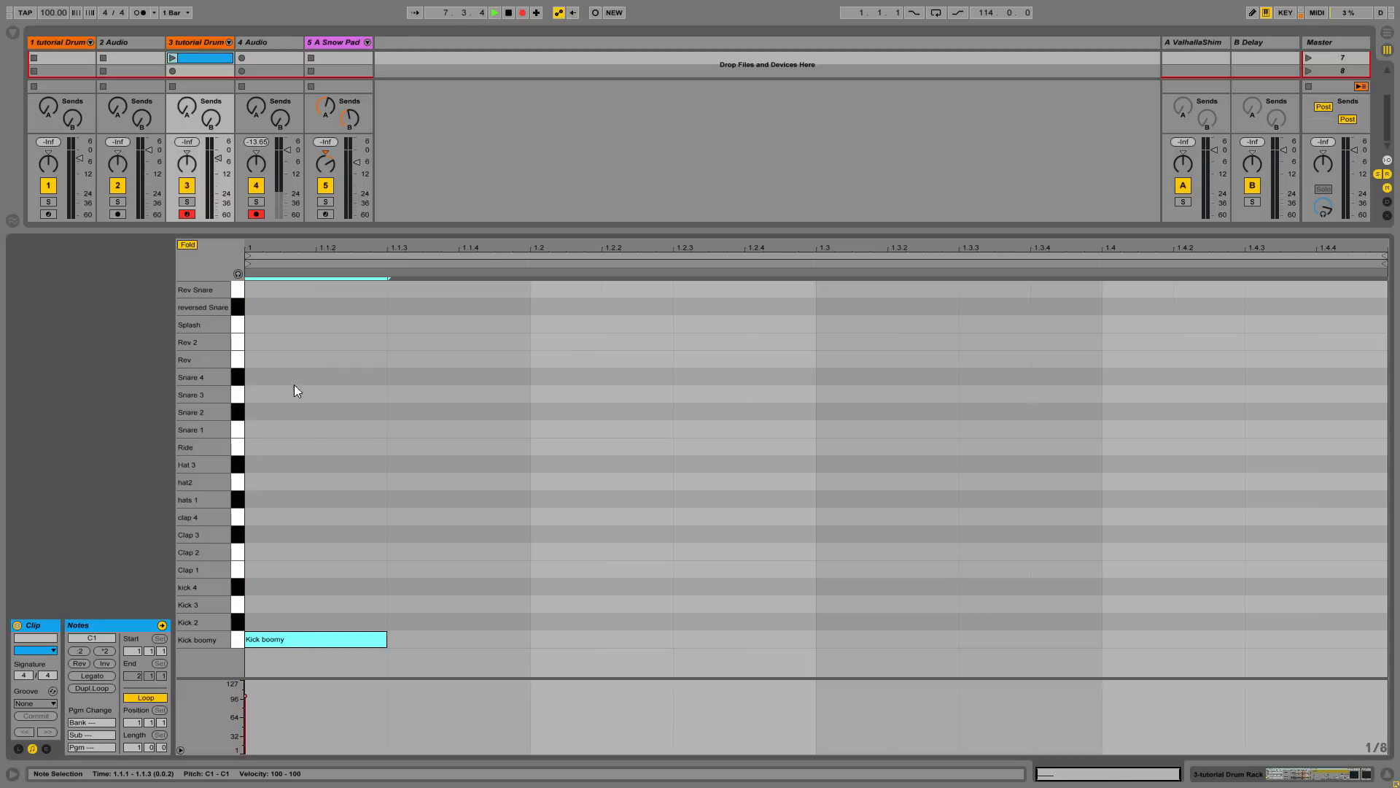
pyautogui.click(173, 58)
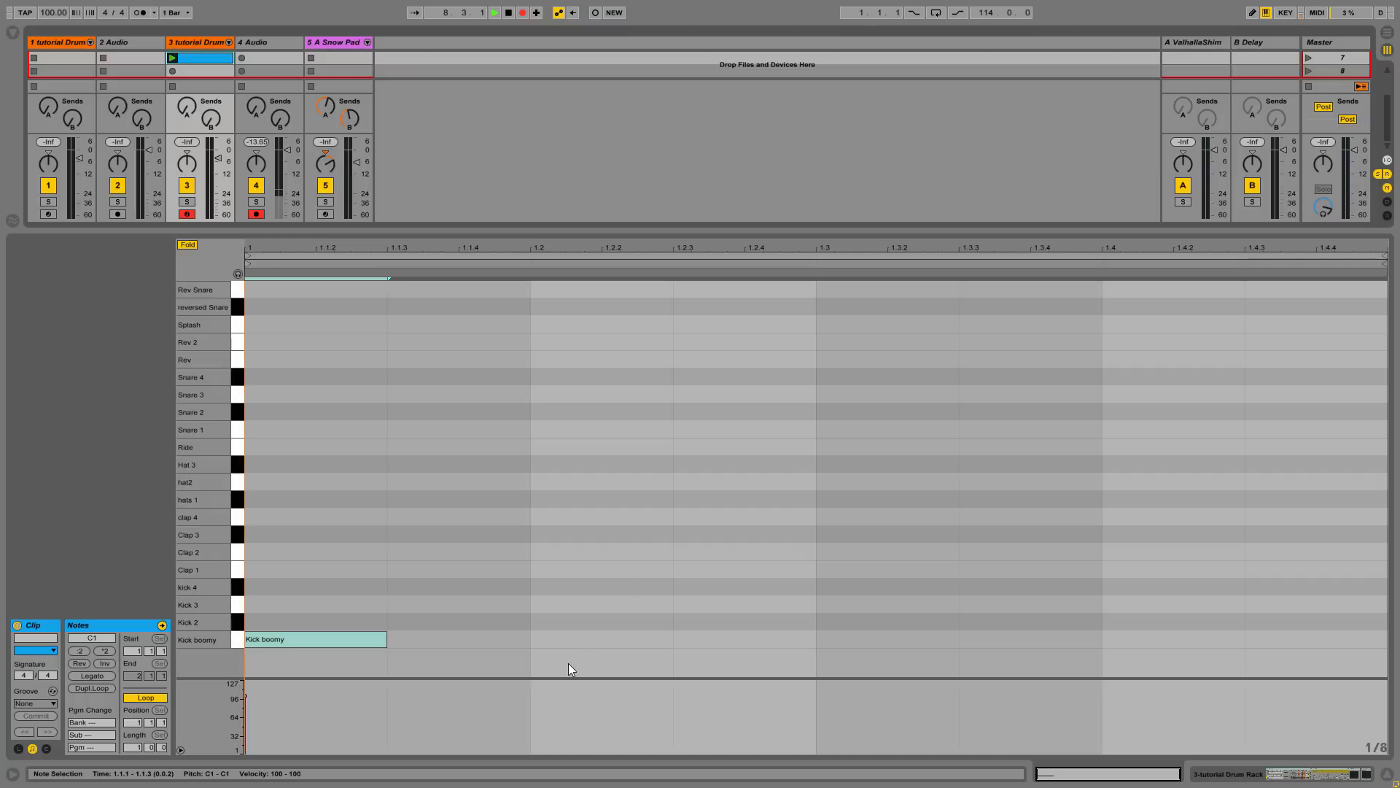
pyautogui.click(641, 635)
pyautogui.doubleClick(640, 639)
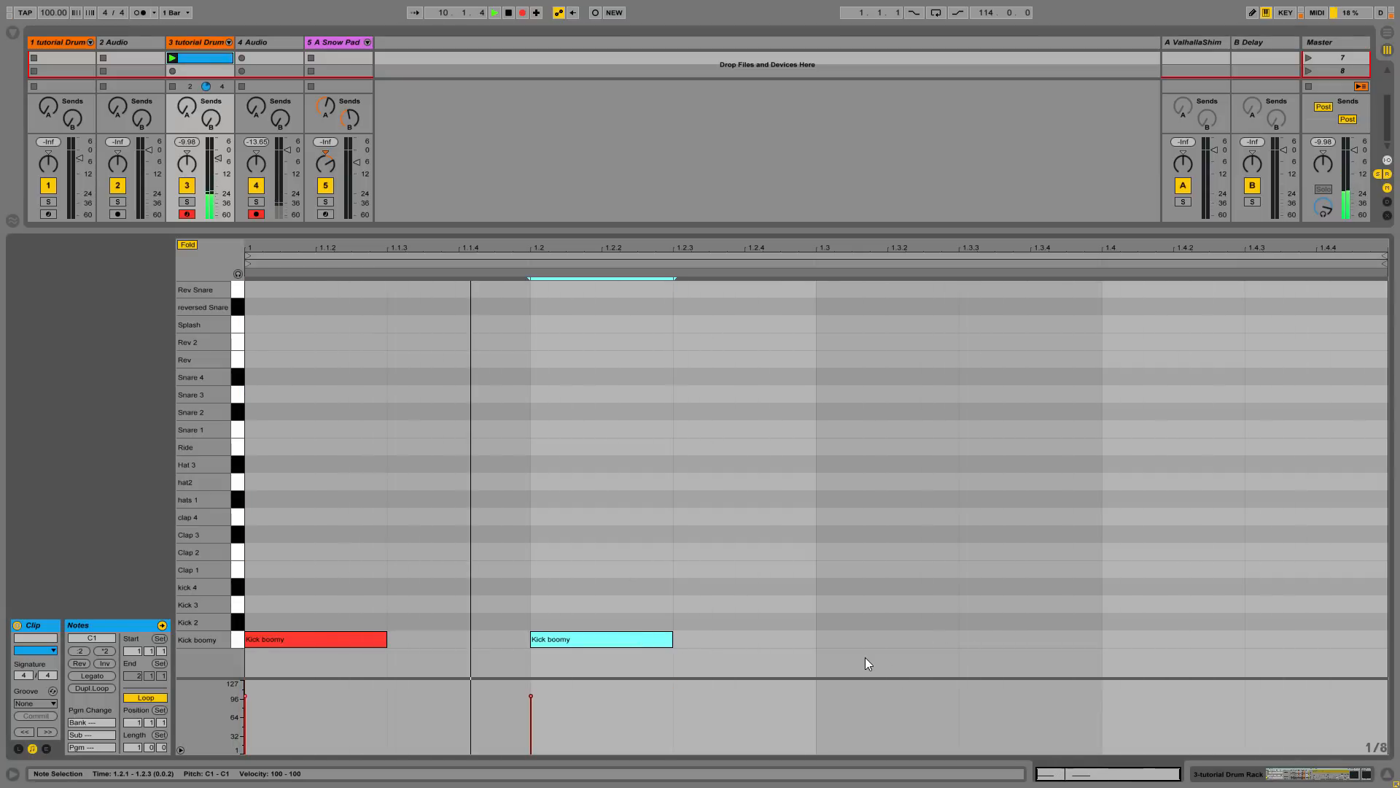
pyautogui.doubleClick(872, 640)
pyautogui.doubleClick(1154, 639)
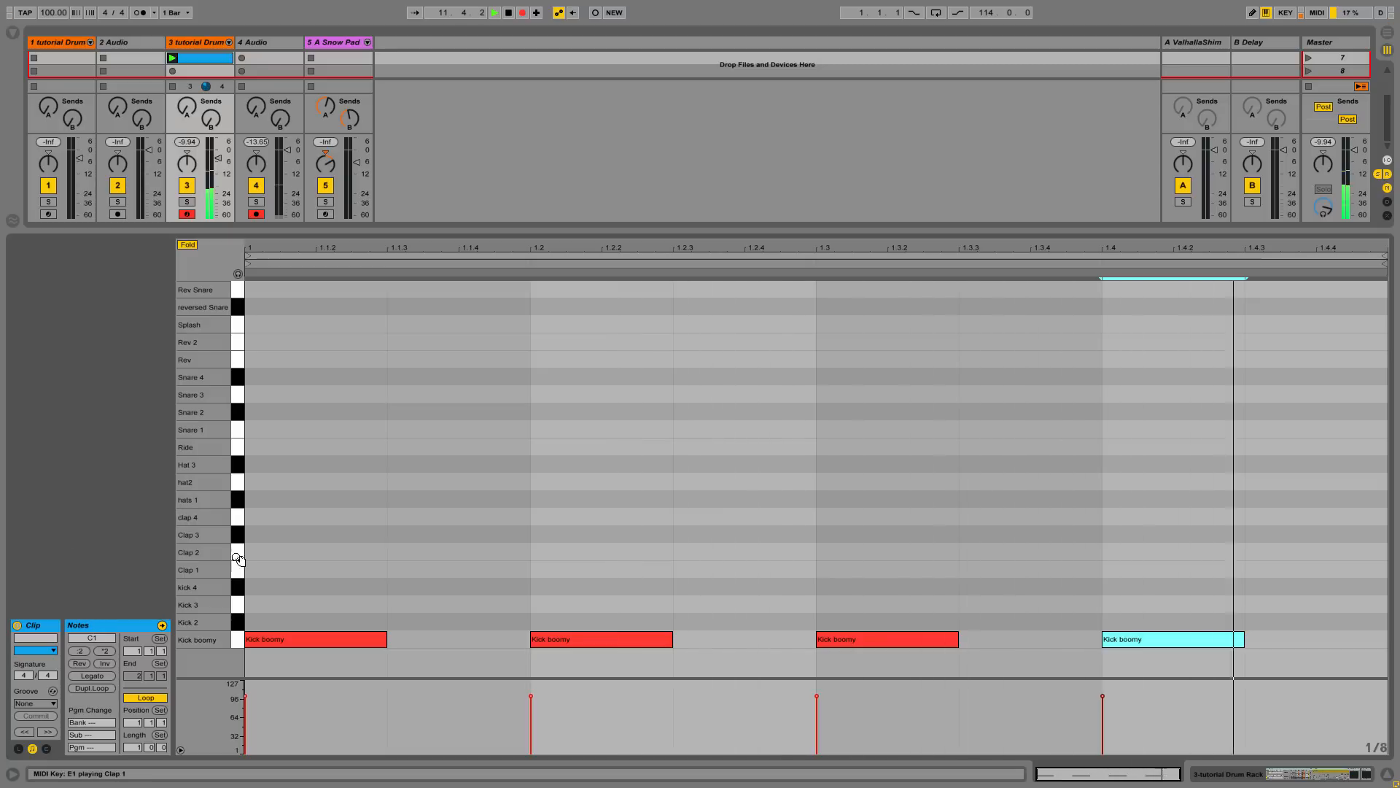
# - Add 1/8 hats 1 notes on the offbeats at 1.1.3, 1.2.3 and 1.3.3
pyautogui.doubleClick(434, 497)
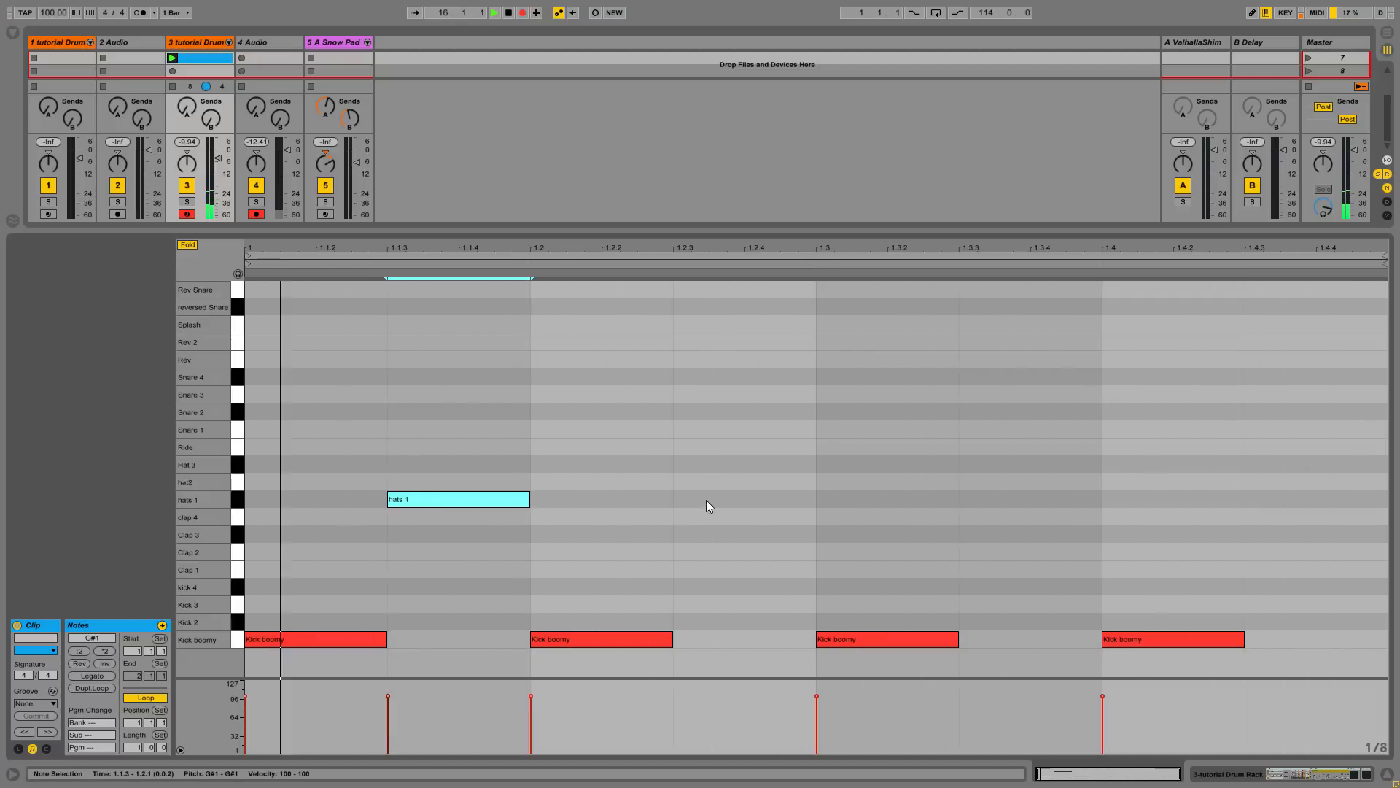
pyautogui.click(733, 501)
pyautogui.doubleClick(734, 501)
pyautogui.doubleClick(1041, 501)
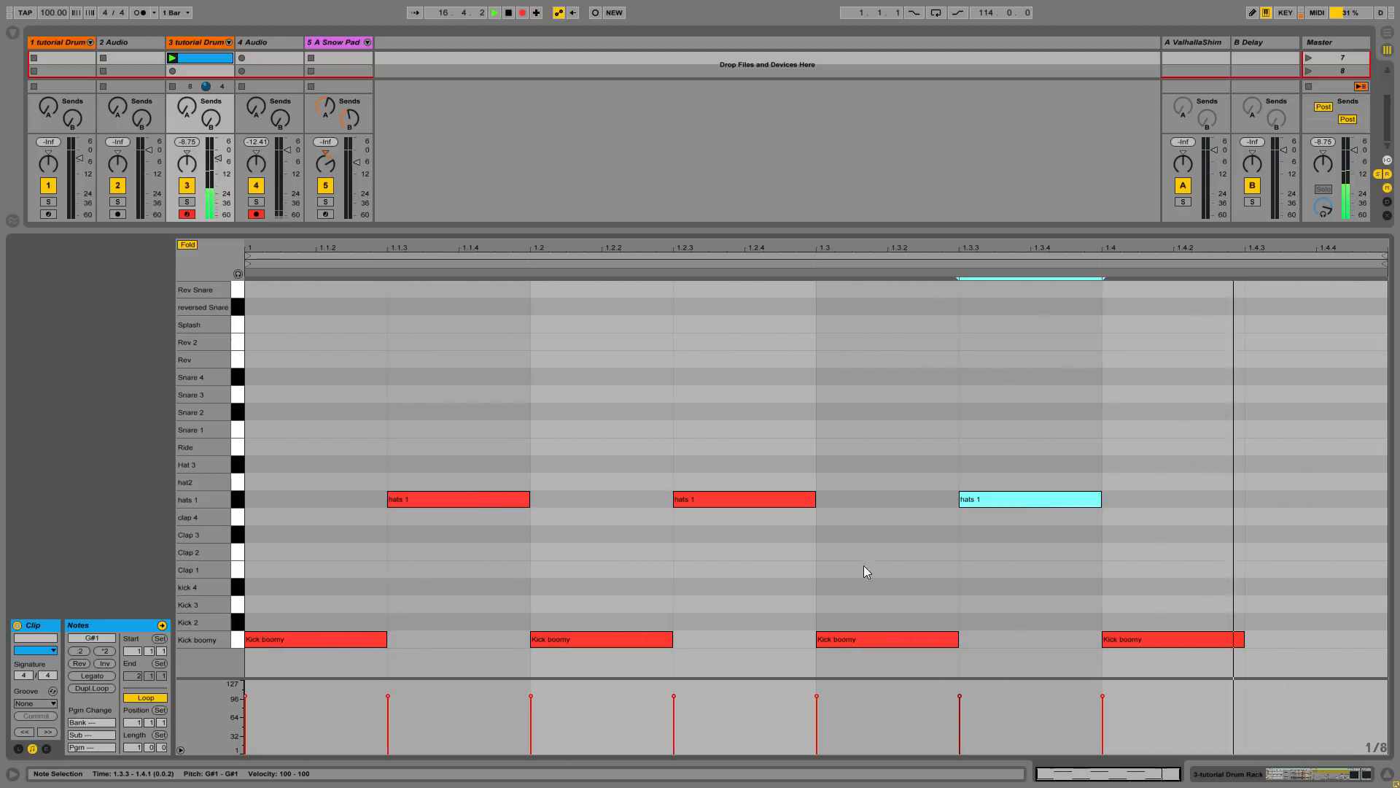
pyautogui.moveTo(375, 558); pyautogui.dragTo(1061, 507)
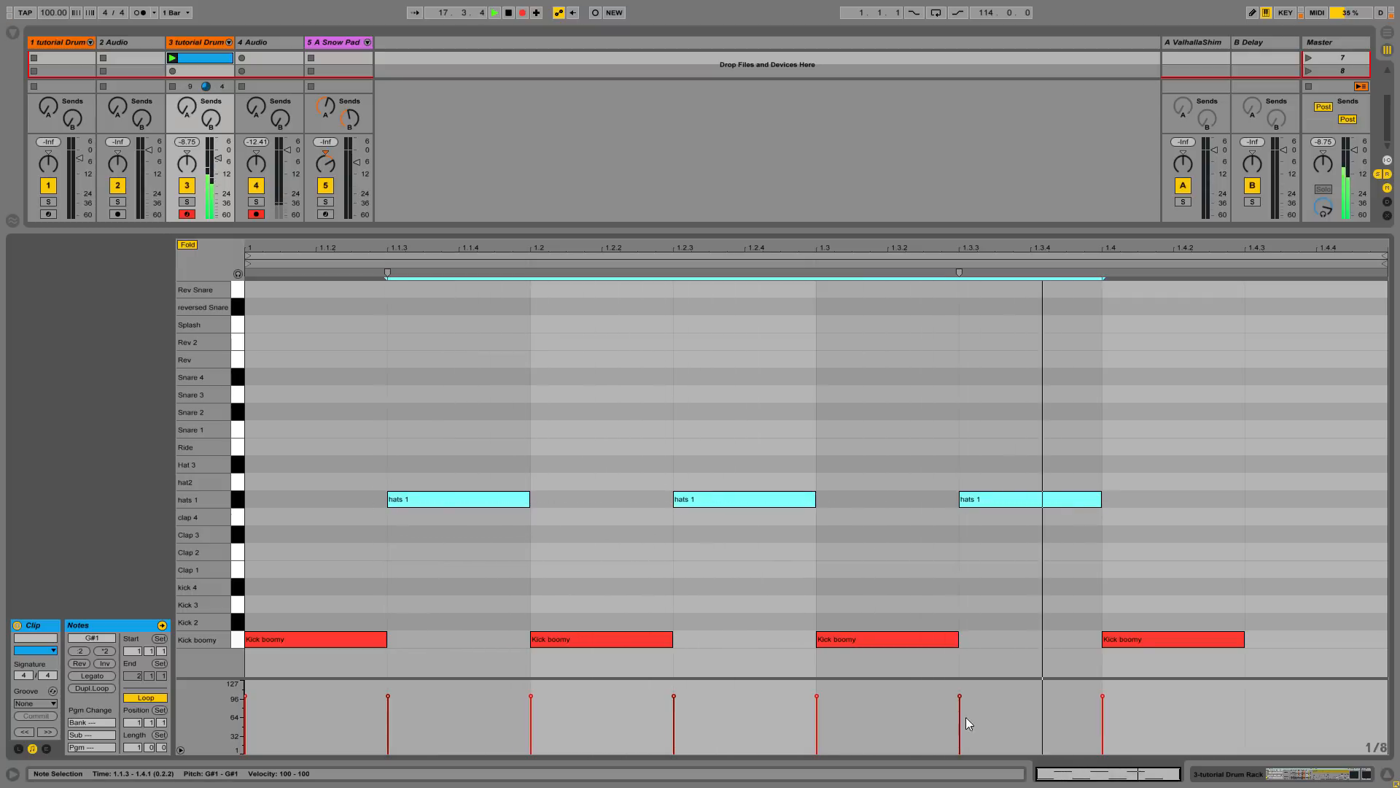
pyautogui.click(719, 612)
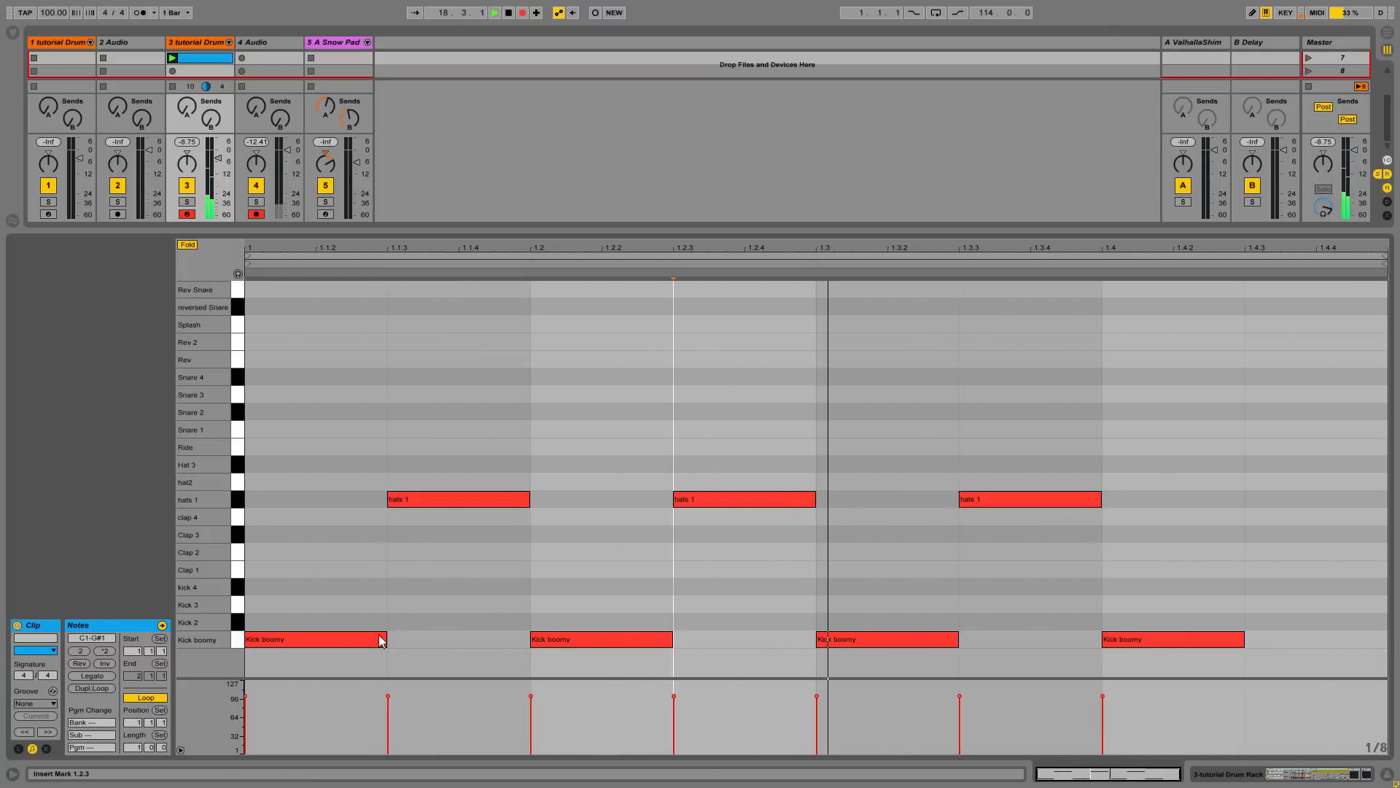
# - Set the velocities of the three hats 1 notes to 77, 91 and 73 in order
pyautogui.click(388, 707)
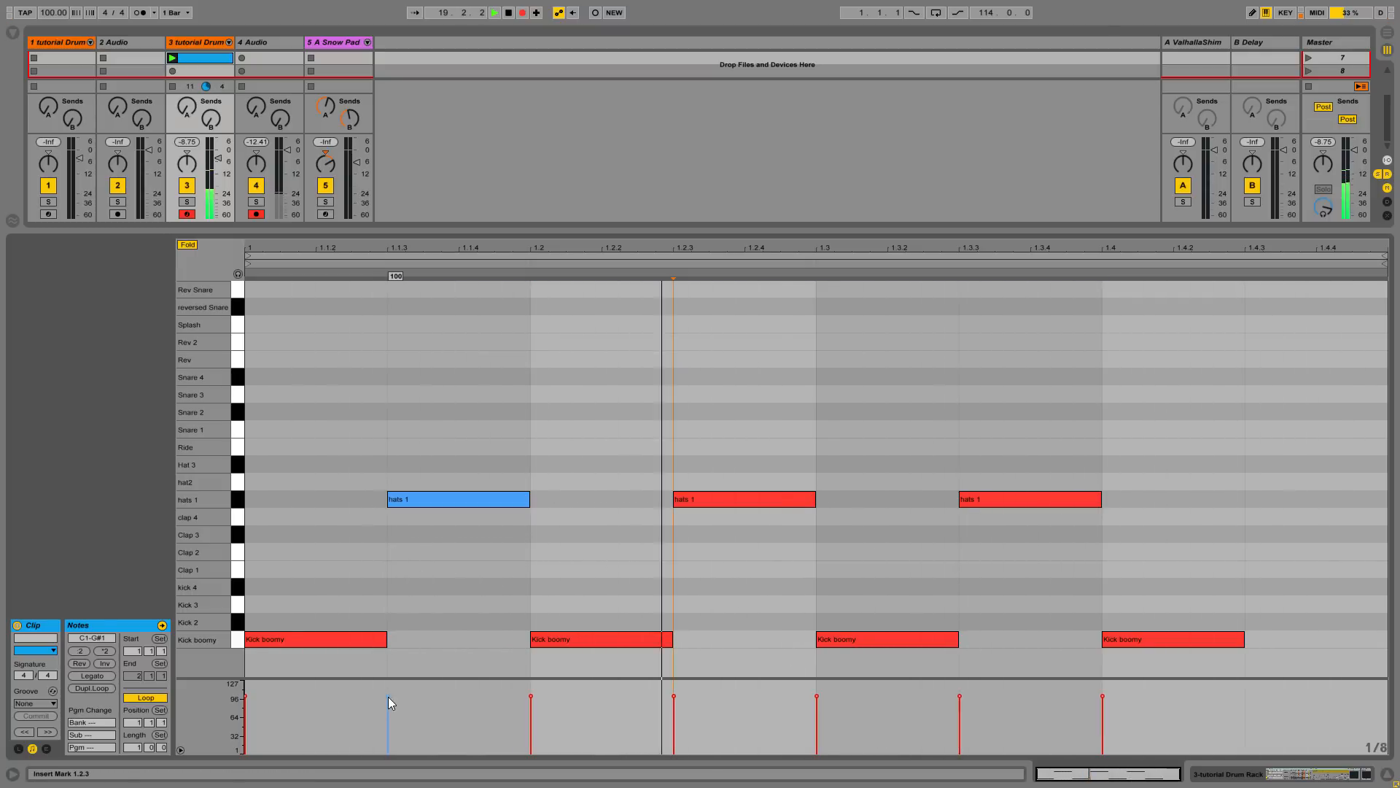
pyautogui.moveTo(388, 700); pyautogui.dragTo(388, 709)
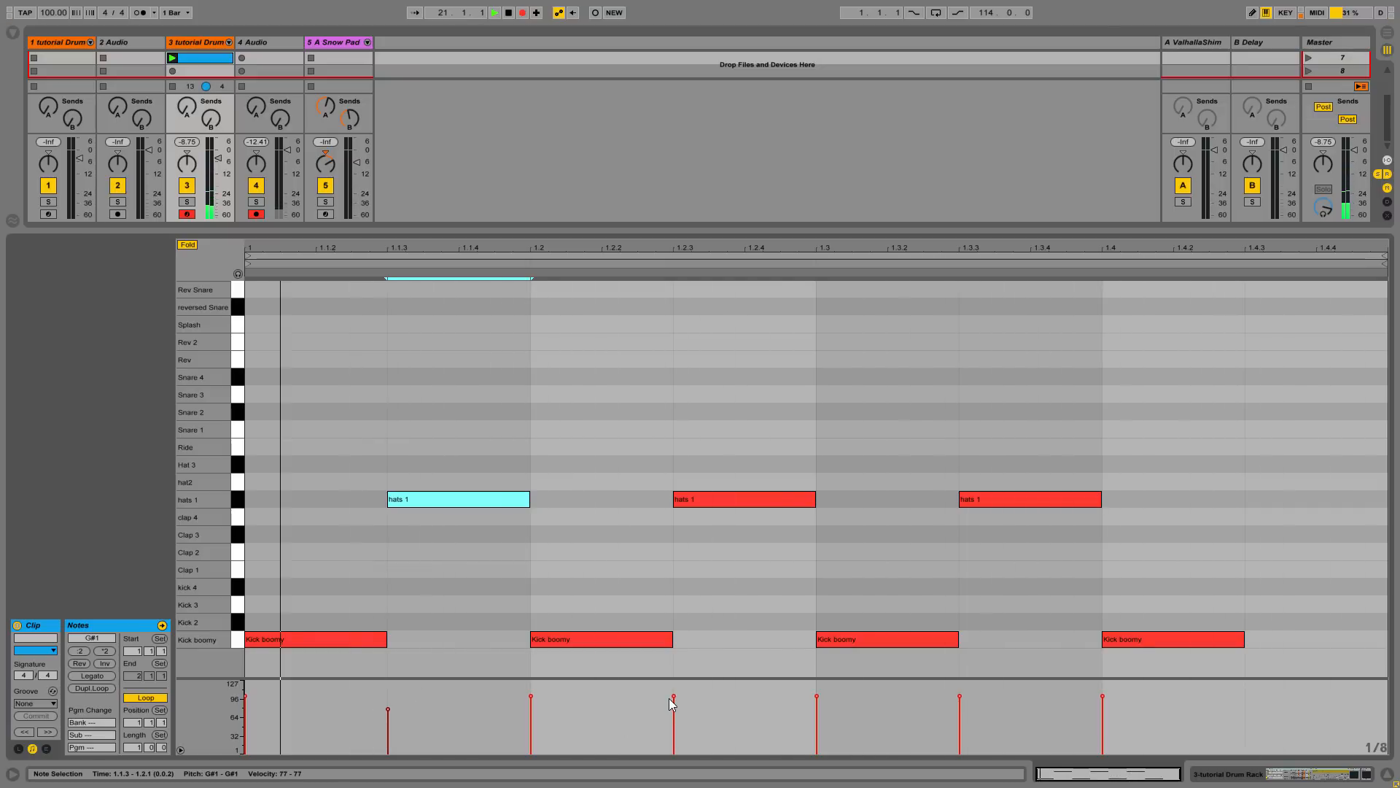
pyautogui.moveTo(677, 696); pyautogui.dragTo(677, 701)
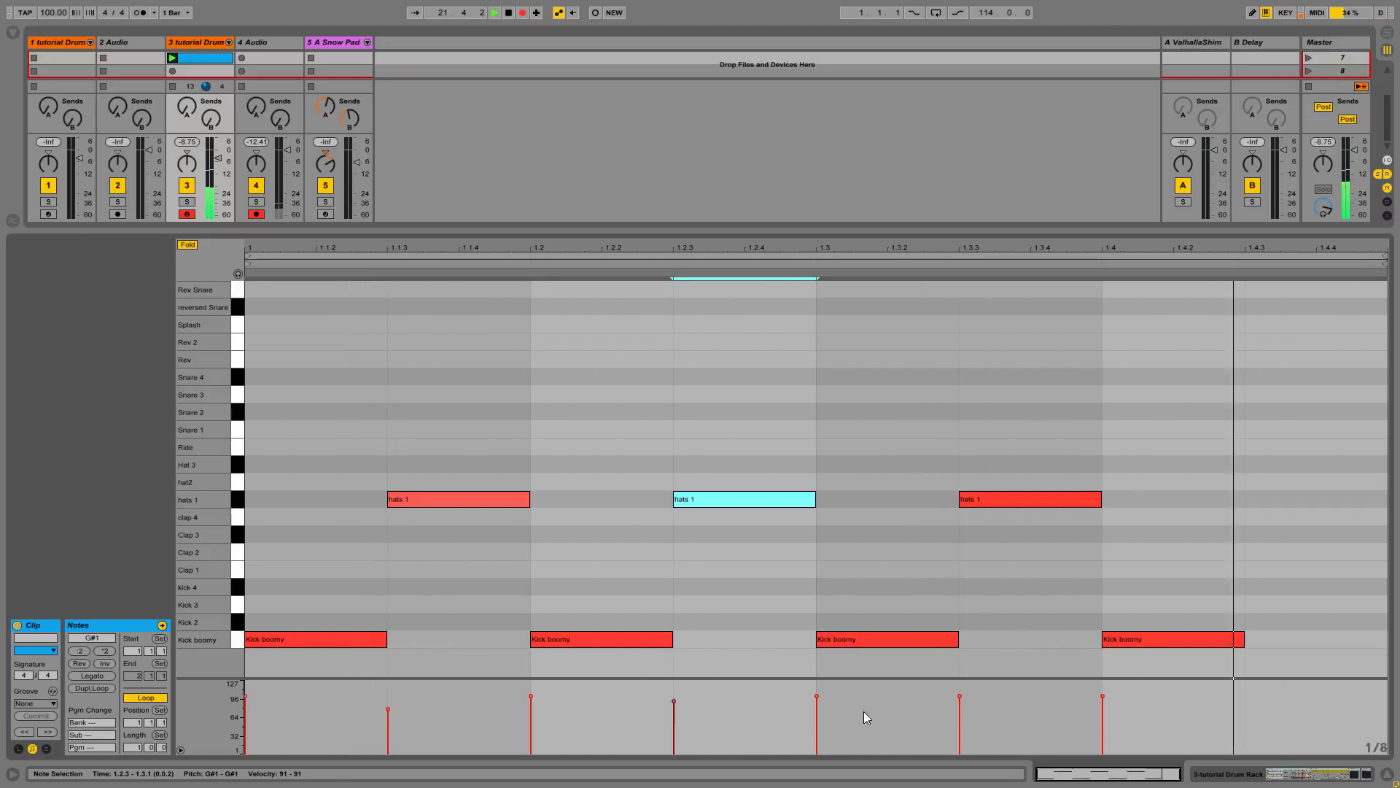
pyautogui.moveTo(960, 696); pyautogui.dragTo(960, 711)
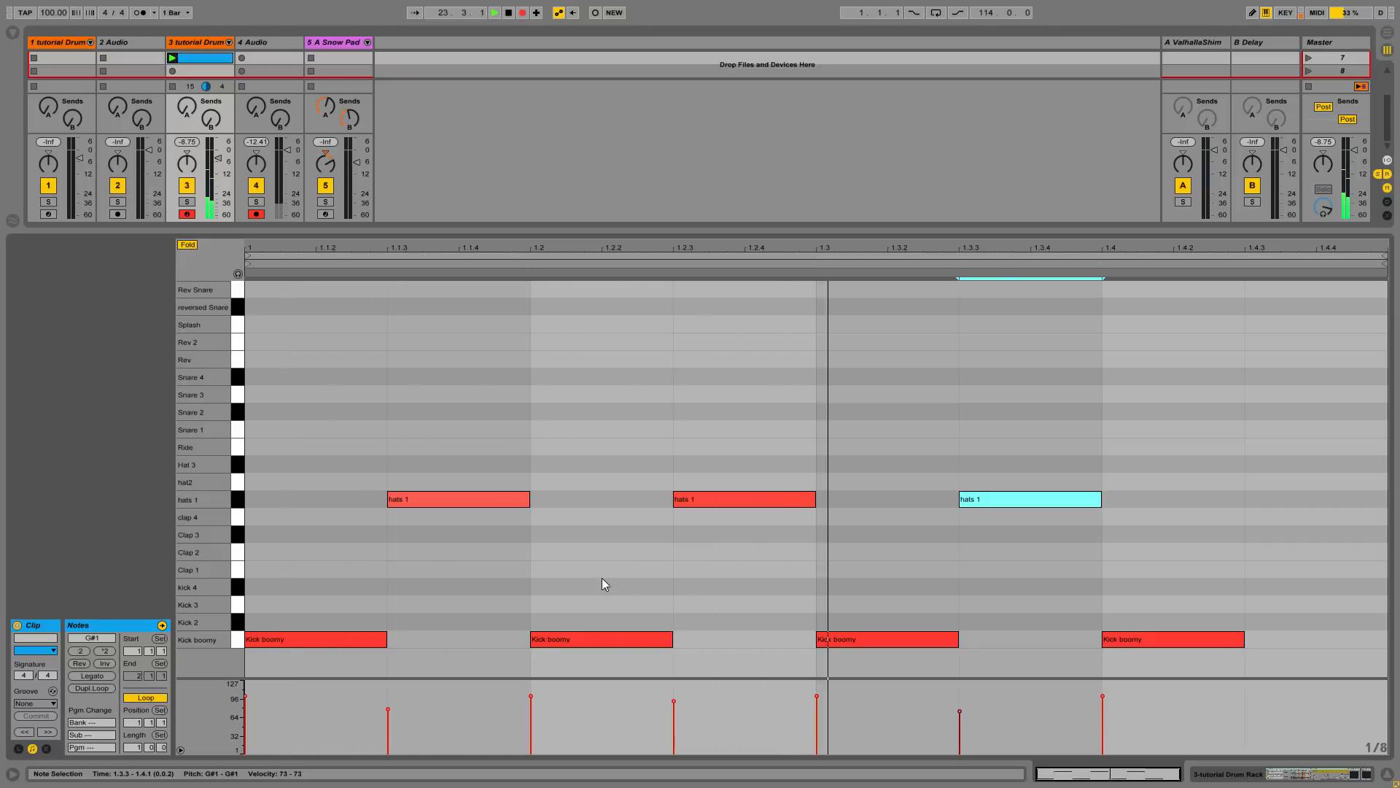
pyautogui.click(574, 586)
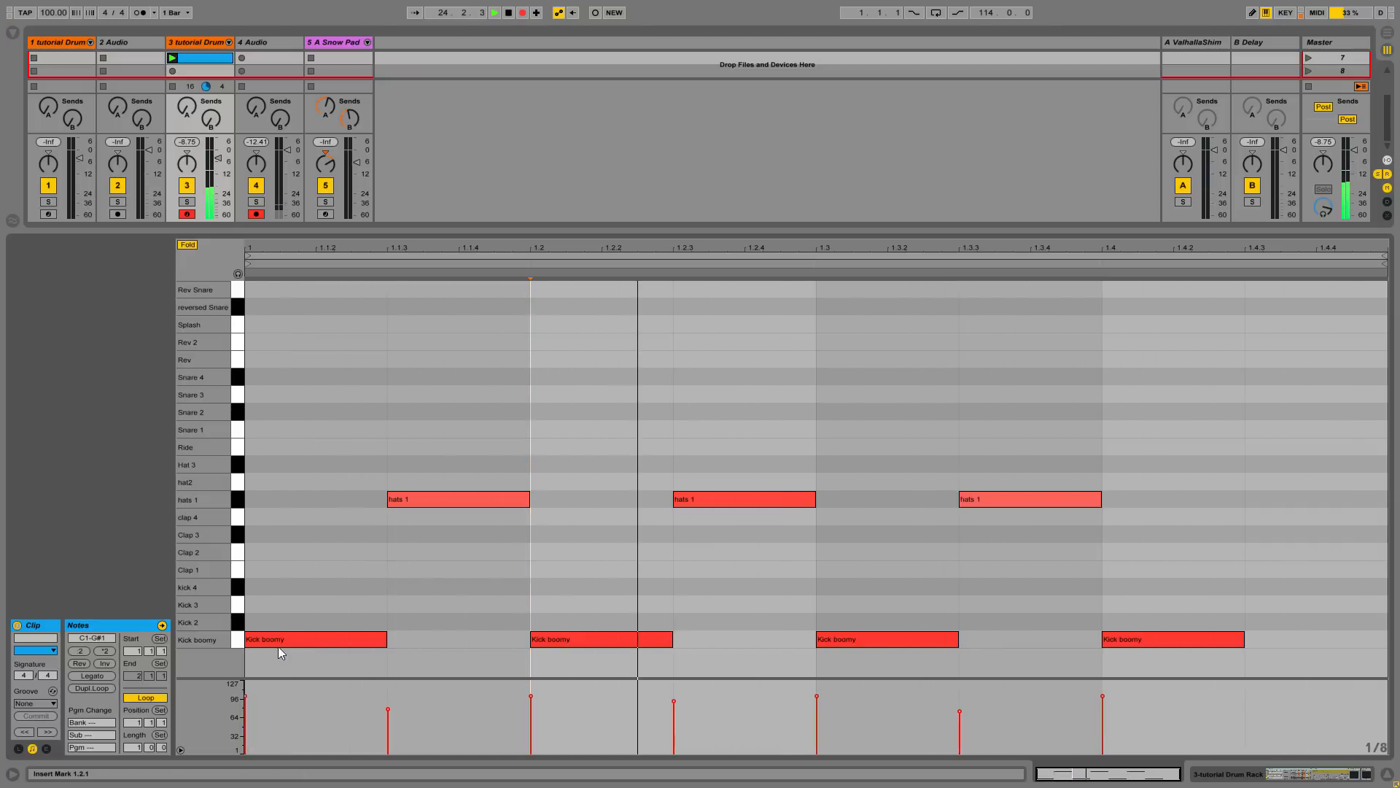
# - Duplicate the loop to two bars and add Clap 1 notes at 2.2.1 and 2.4.1
pyautogui.click(86, 690)
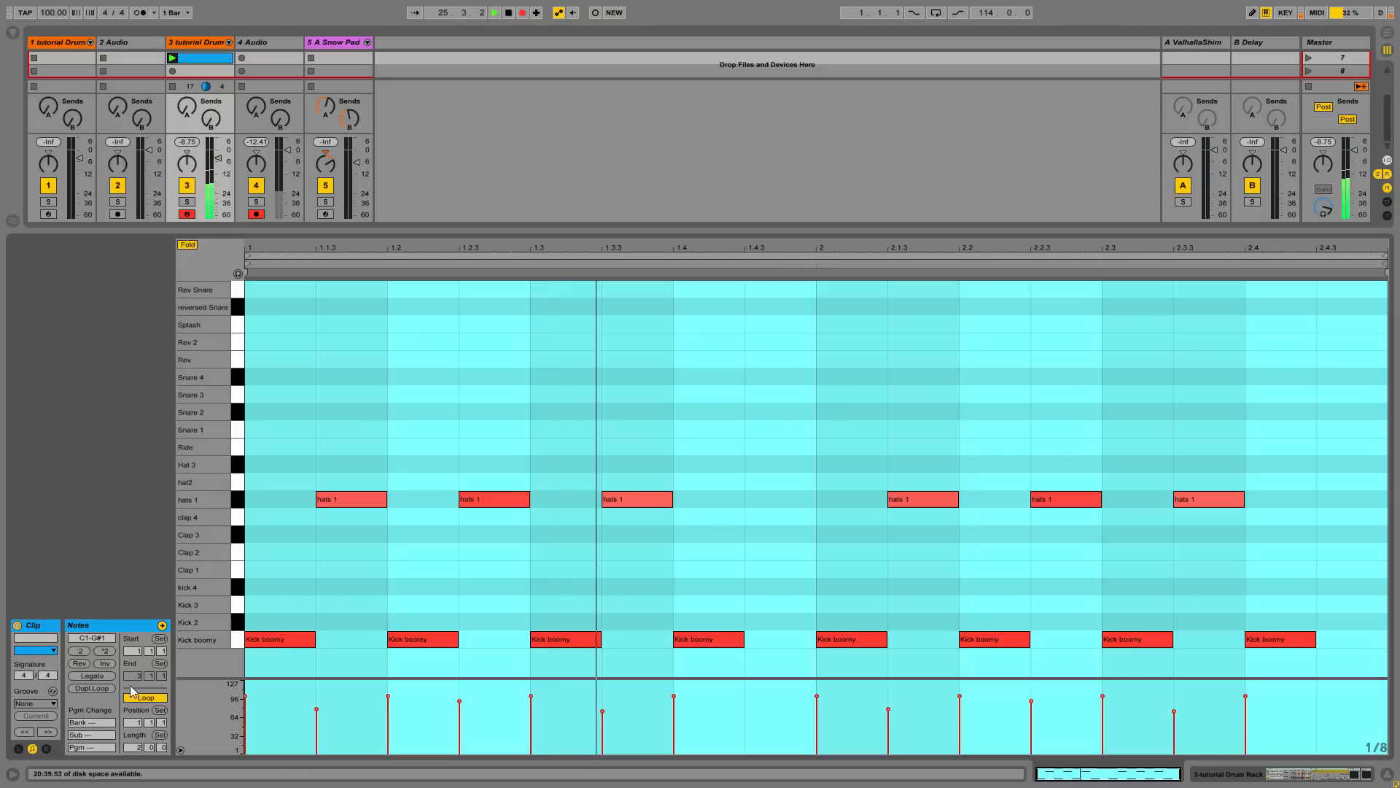
pyautogui.click(895, 566)
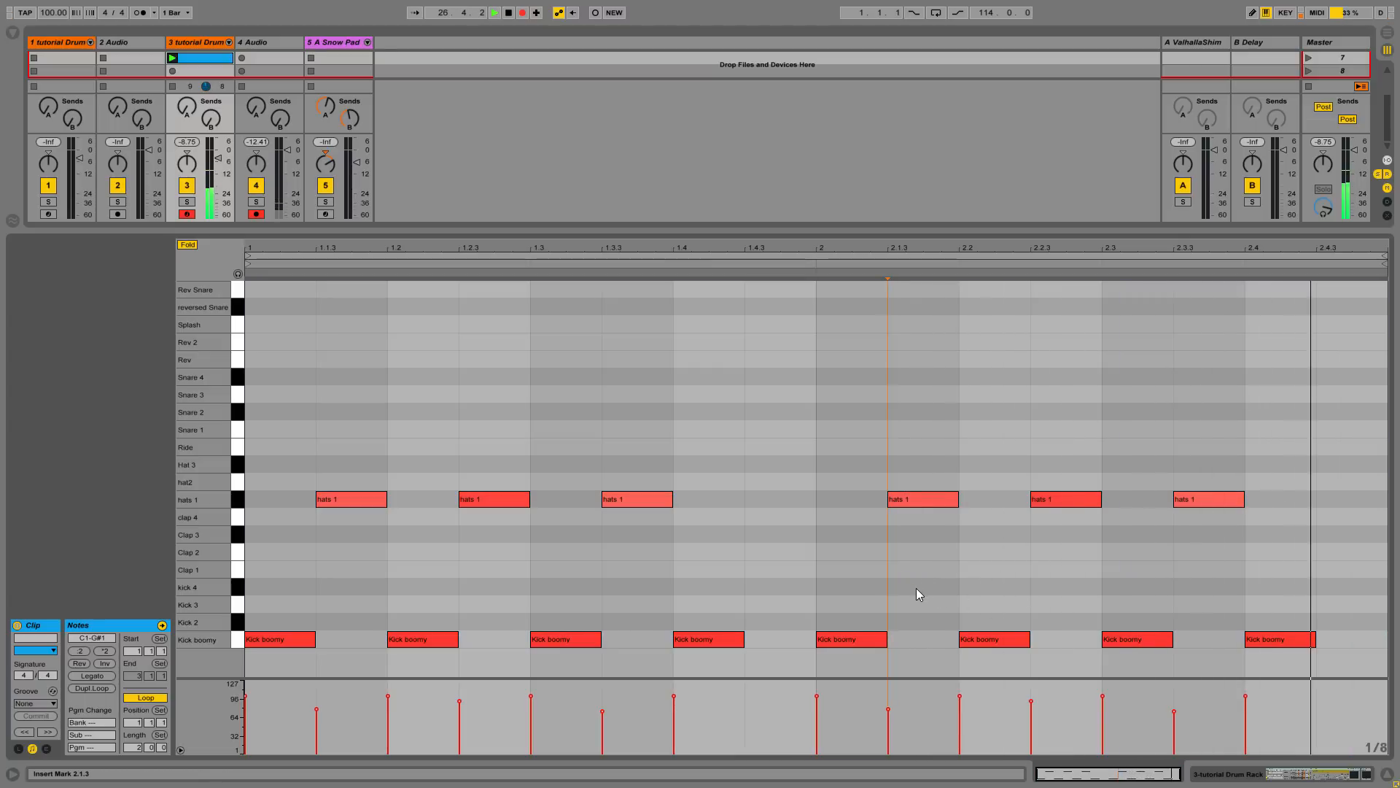
pyautogui.doubleClick(988, 574)
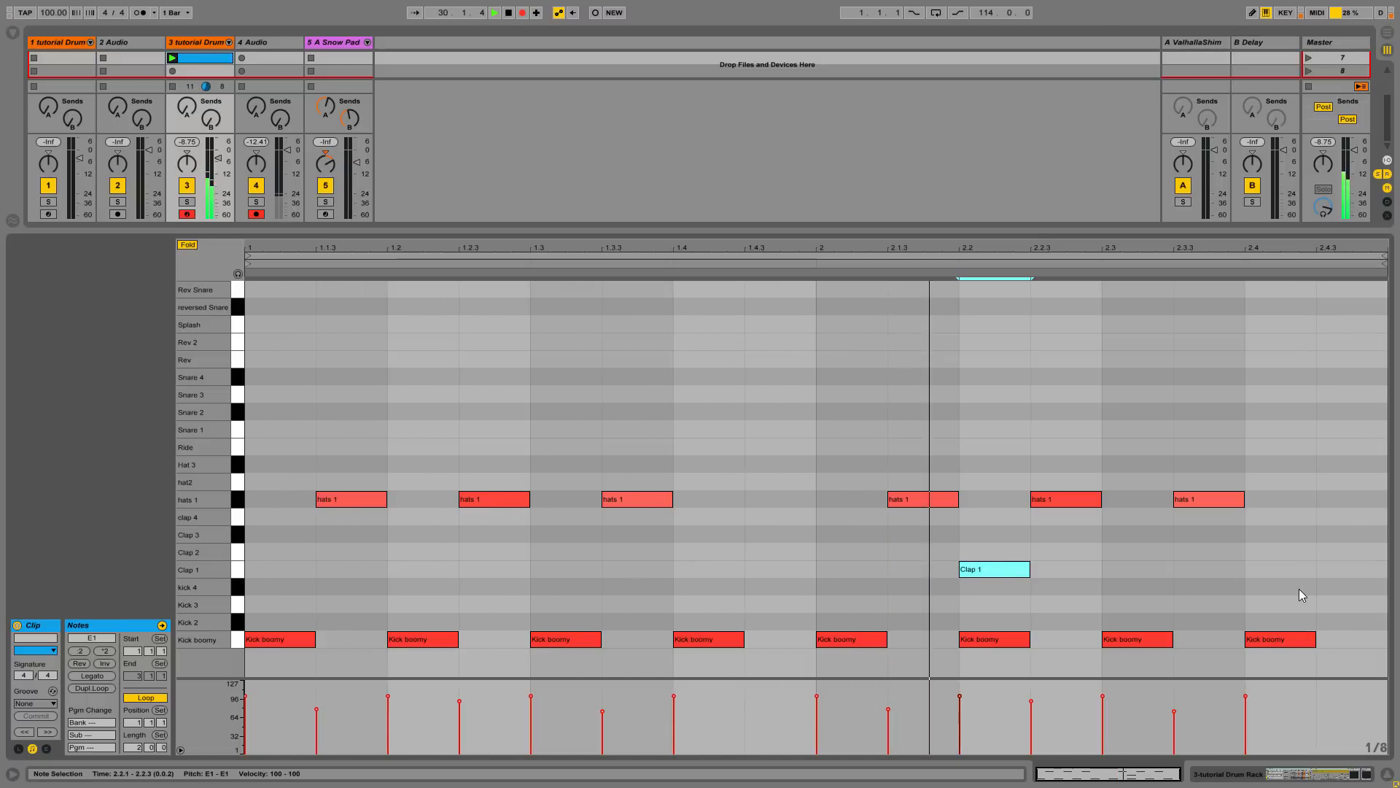
pyautogui.doubleClick(1279, 573)
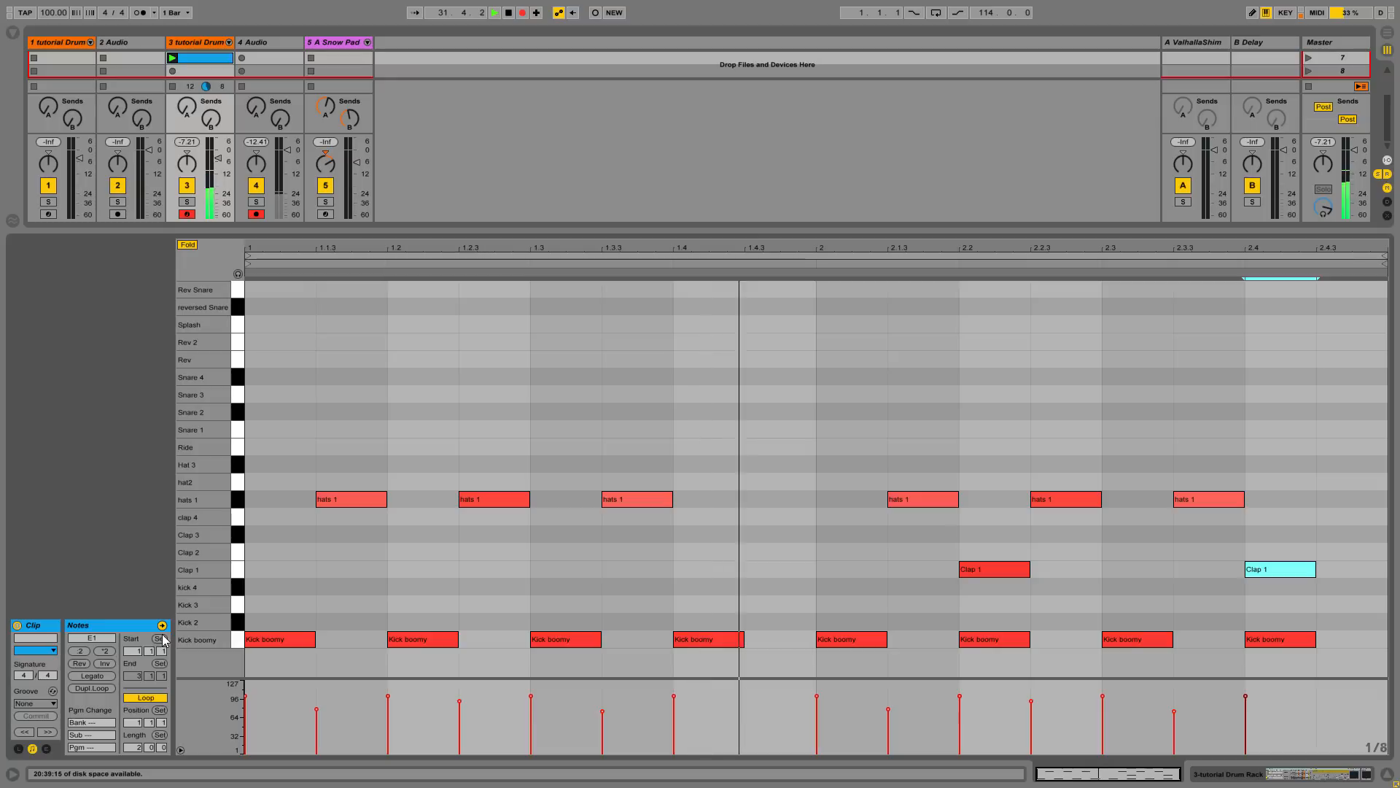
# - Duplicate the loop to four bars and copy the bar 2 Clap 1 notes to 3.2.1 and 3.4.1
pyautogui.click(90, 689)
pyautogui.click(886, 572)
pyautogui.moveTo(573, 580); pyautogui.dragTo(907, 571)
pyautogui.doubleClick(996, 569)
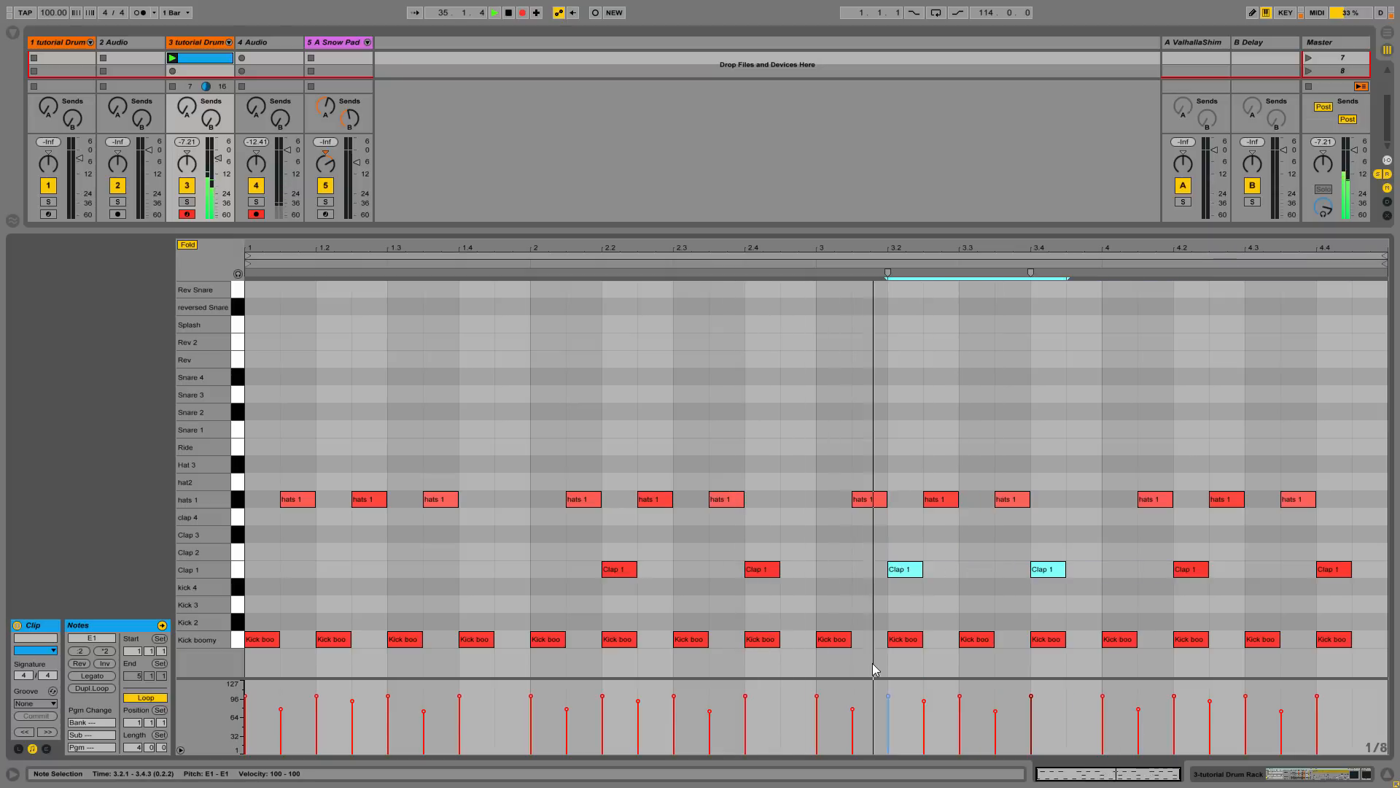
pyautogui.press('Delete')
# - On a 1/16 grid, split the 3.1.1 Kick boomy into sixteenths at 3.1.1 and 3.1.2, with velocity 88 on the first
pyautogui.rightClick(874, 607)
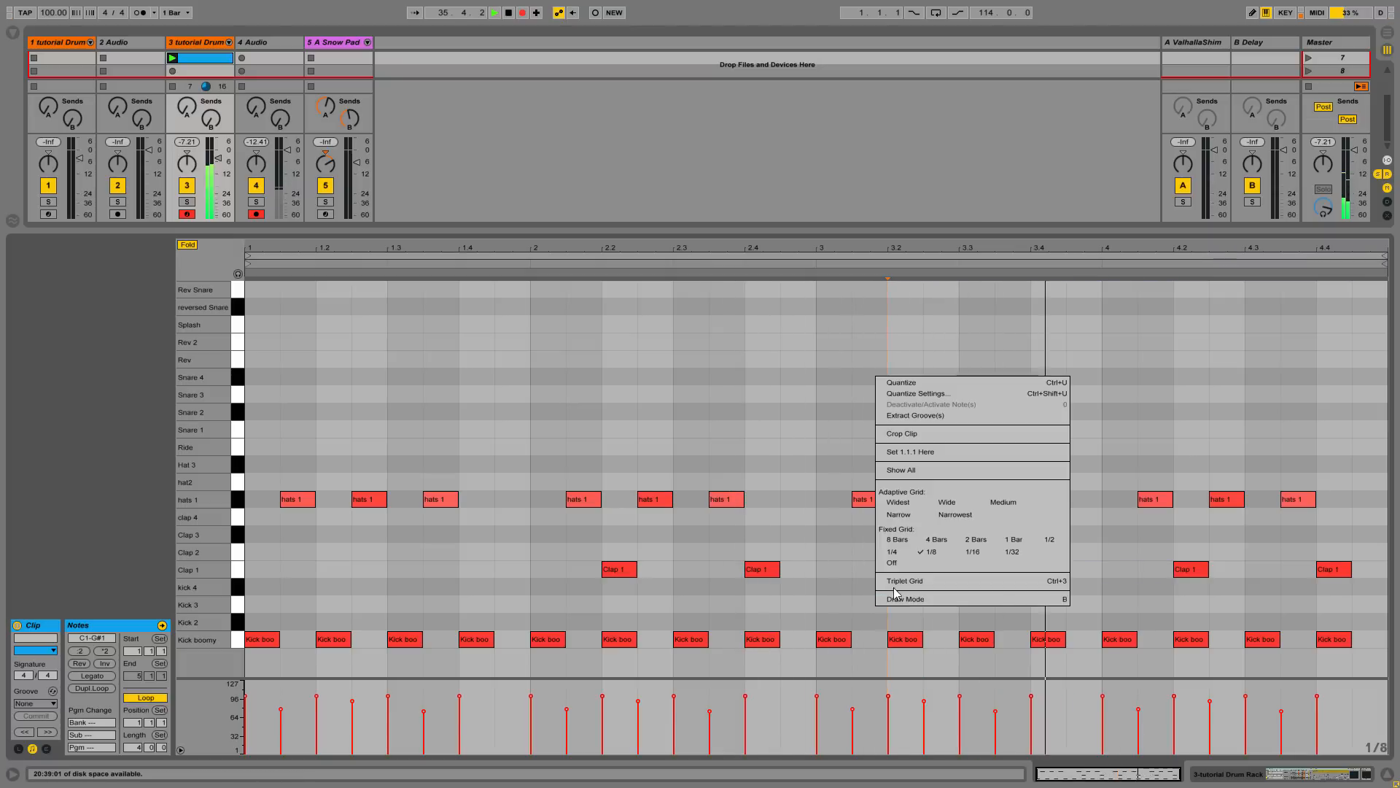
pyautogui.click(957, 563)
pyautogui.moveTo(851, 640); pyautogui.dragTo(837, 639)
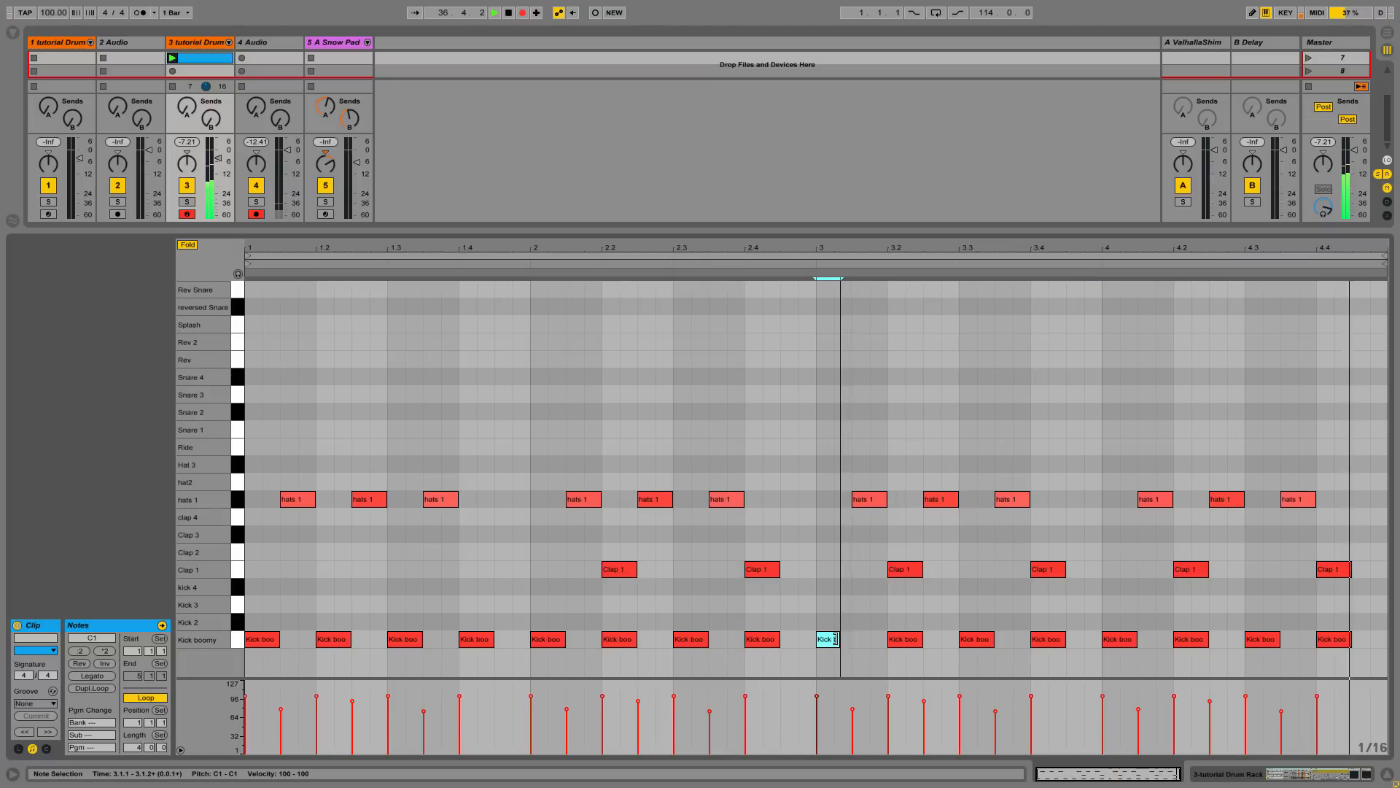
pyautogui.hotkey('ctrl', 'd')
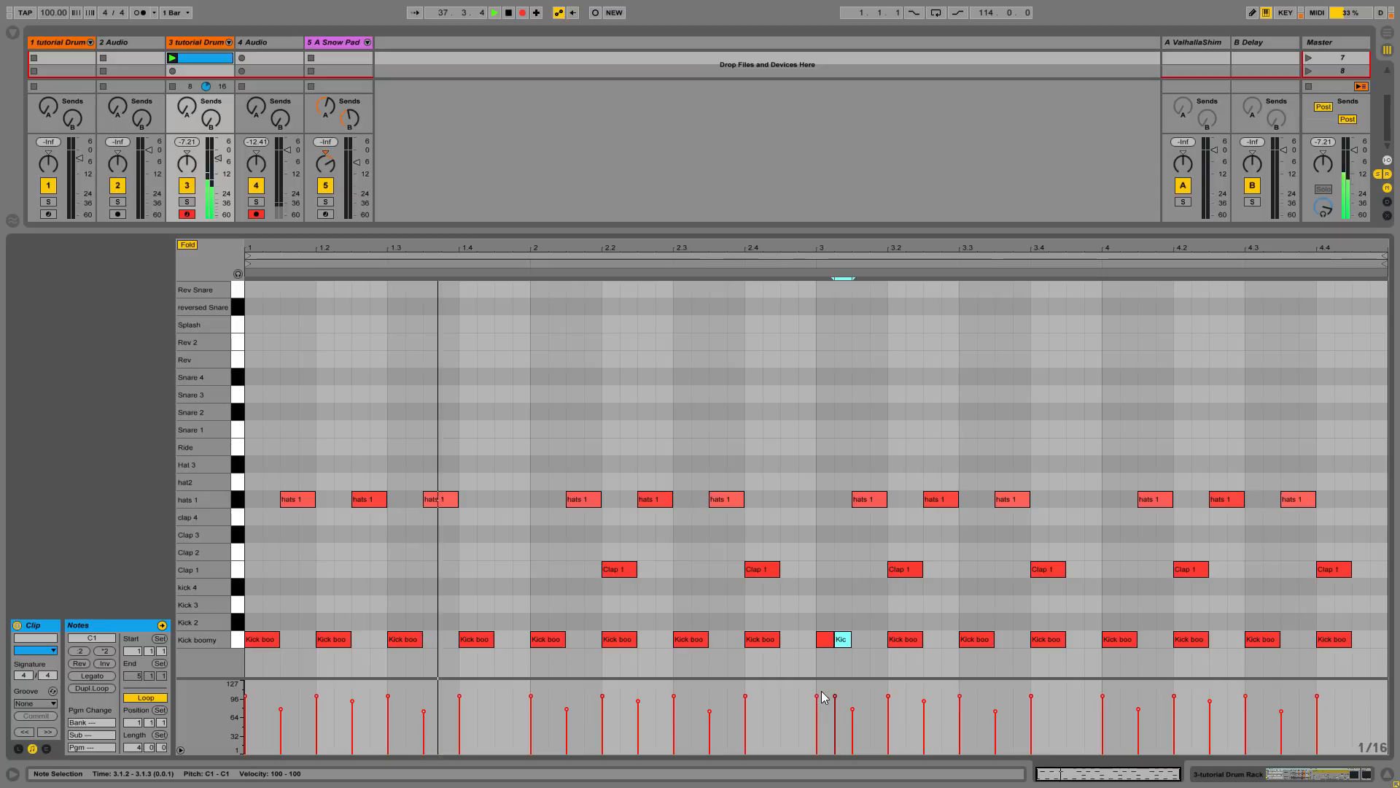
pyautogui.moveTo(820, 694); pyautogui.dragTo(819, 702)
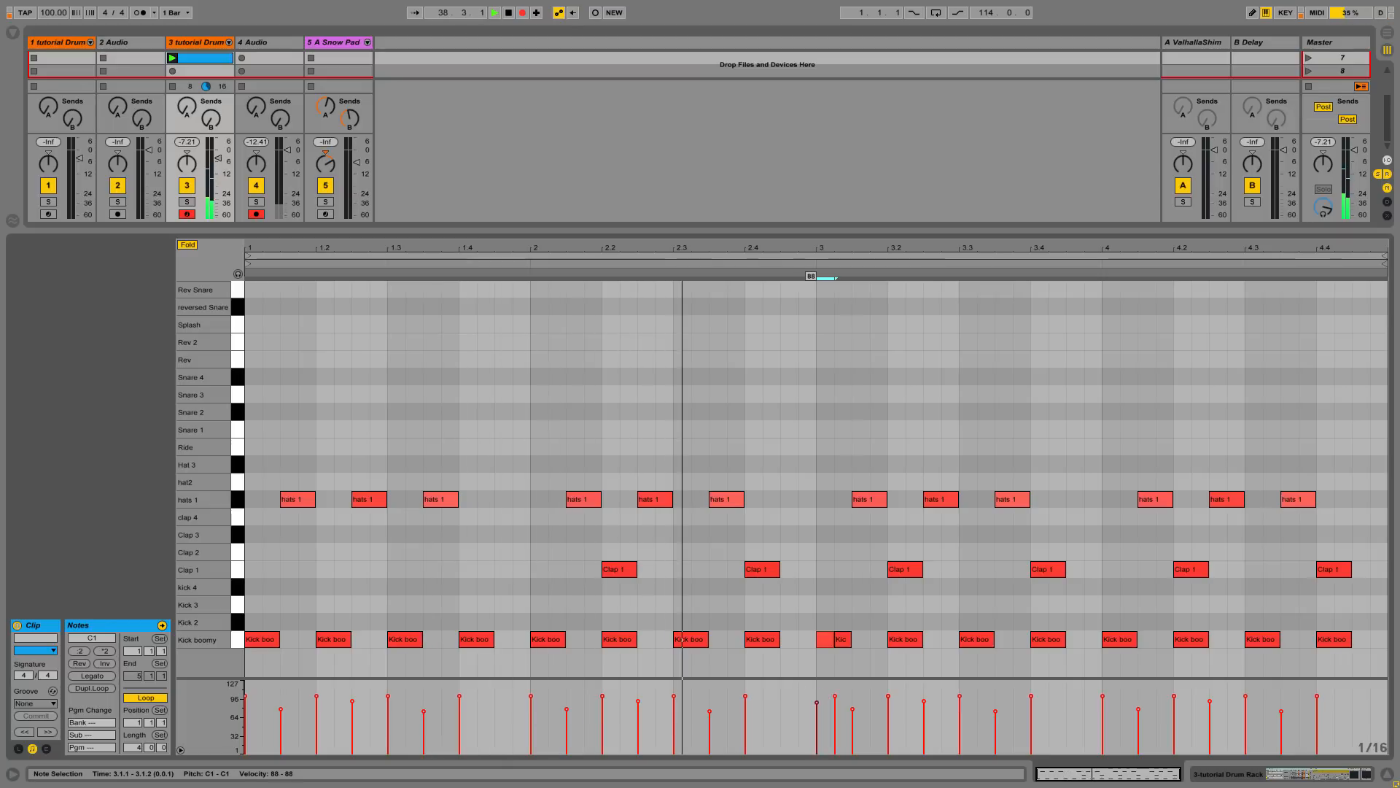
pyautogui.click(853, 564)
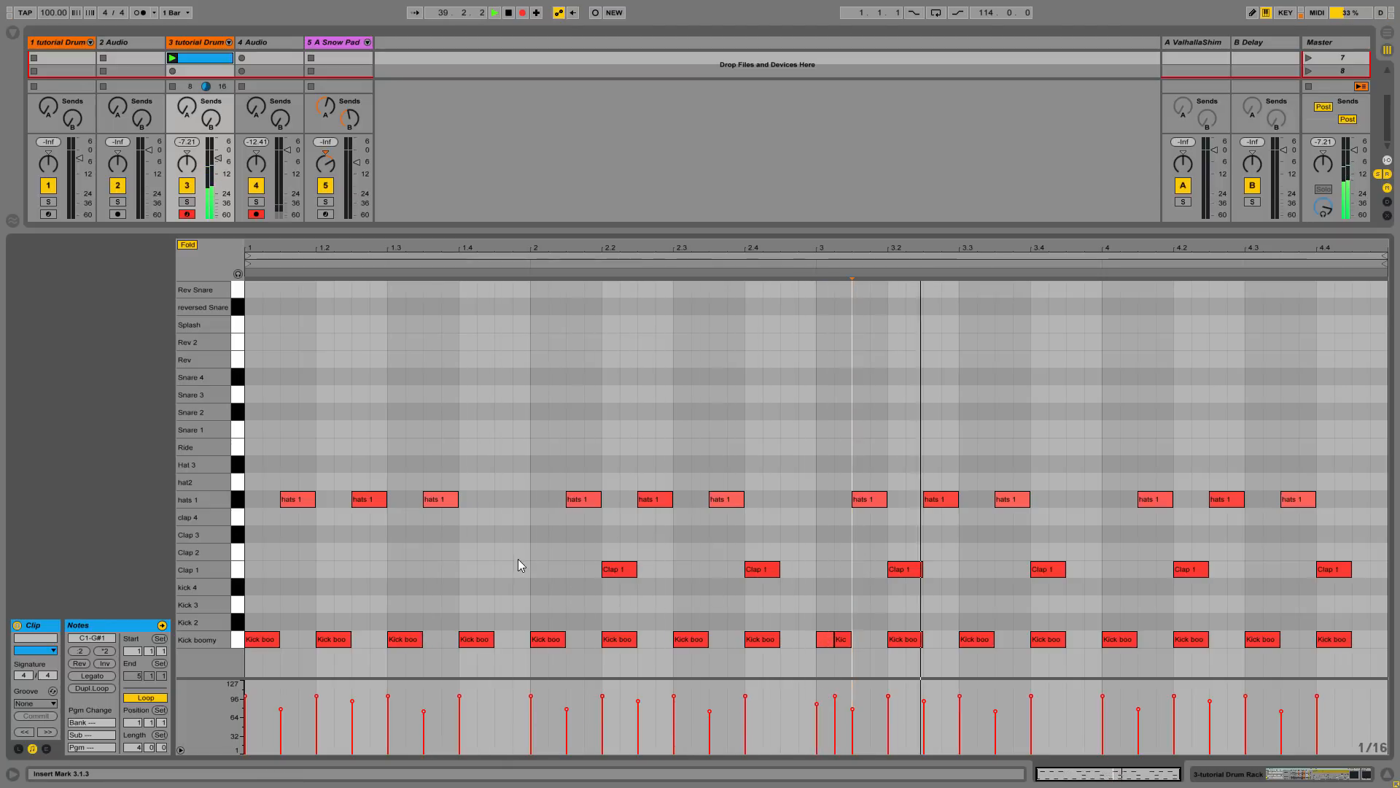
# - Duplicate the loop to eight bars and copy the bar 4 Clap 1 notes to 5.2.1 and 5.4.1
pyautogui.click(90, 689)
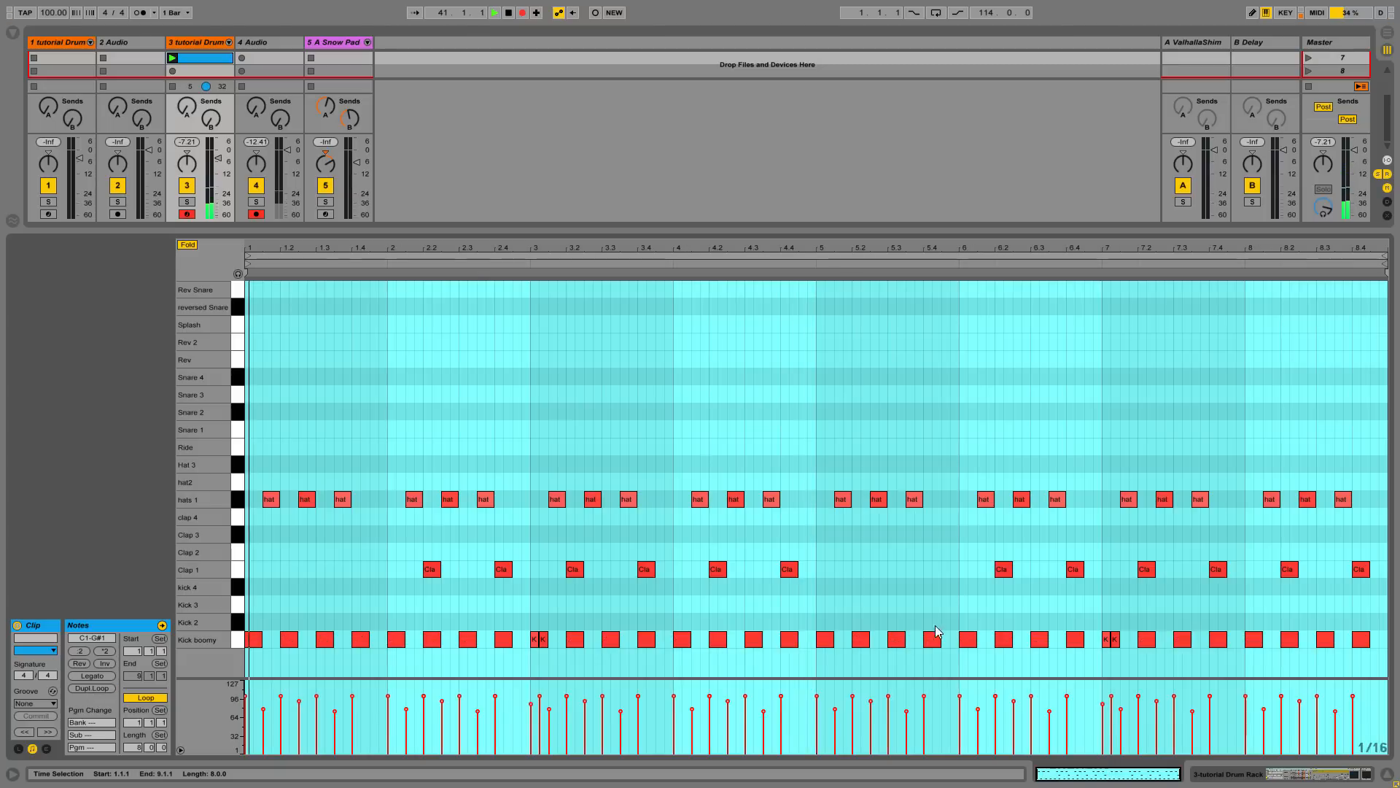
pyautogui.doubleClick(892, 588)
pyautogui.moveTo(851, 607); pyautogui.dragTo(931, 597)
pyautogui.press('Delete')
pyautogui.moveTo(719, 597); pyautogui.dragTo(857, 576)
pyautogui.hotkey('ctrl', 'd')
pyautogui.press('Right')
pyautogui.press('Right')
pyautogui.press('Right')
pyautogui.press('Right')
pyautogui.press('Right')
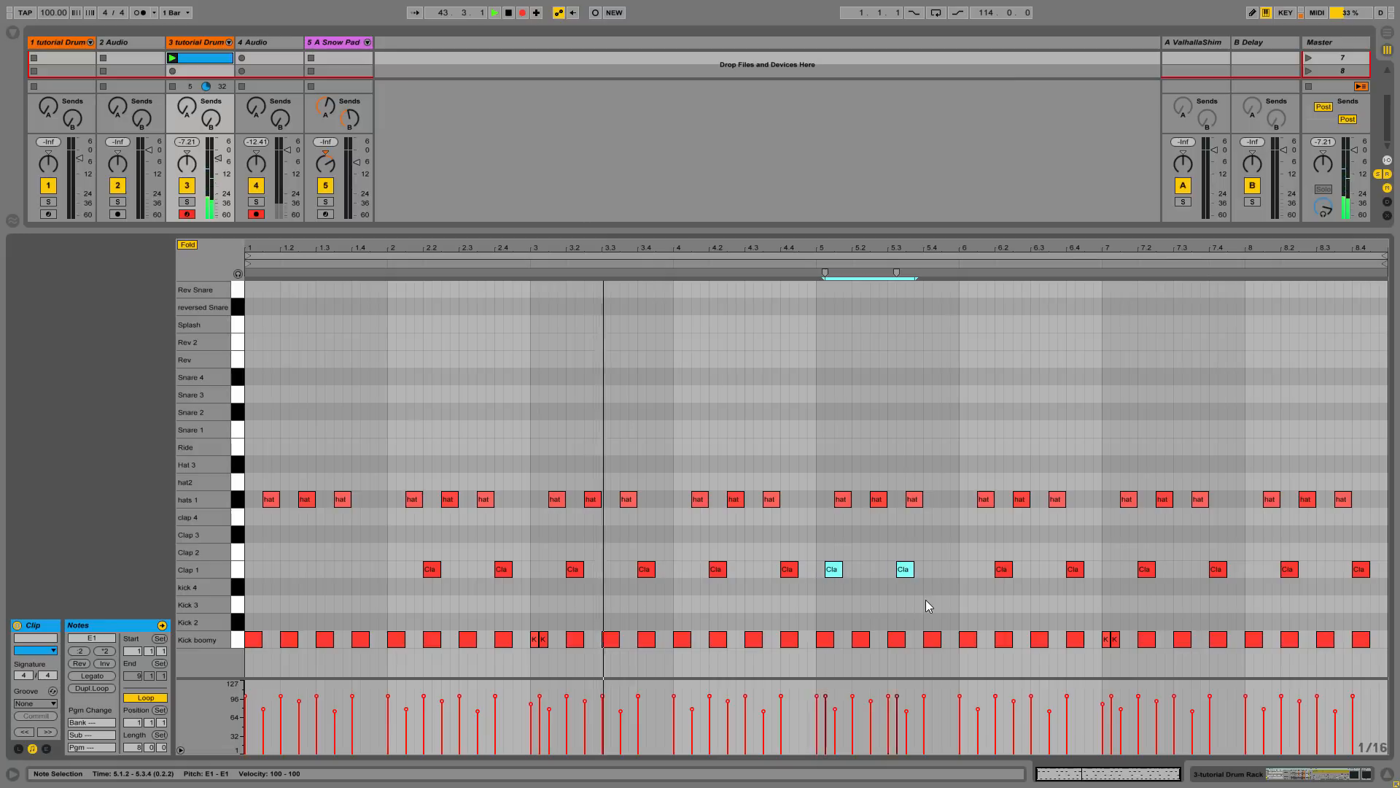
pyautogui.click(907, 600)
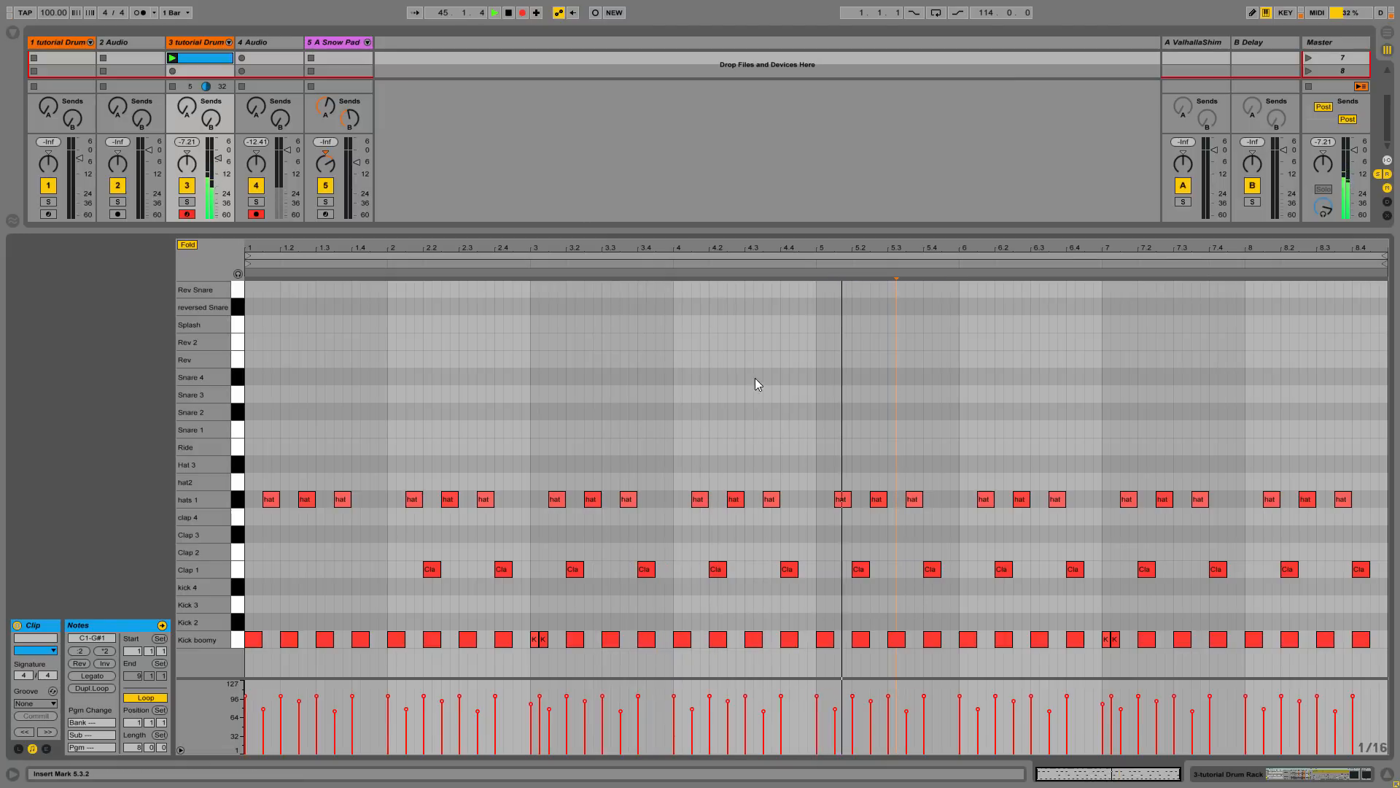
# - Move the Clap 1 note at 4.4.1 to the hats 1 row and add a sixteenth hats 1 note at 4.4.3
pyautogui.moveTo(806, 248); pyautogui.dragTo(834, 557)
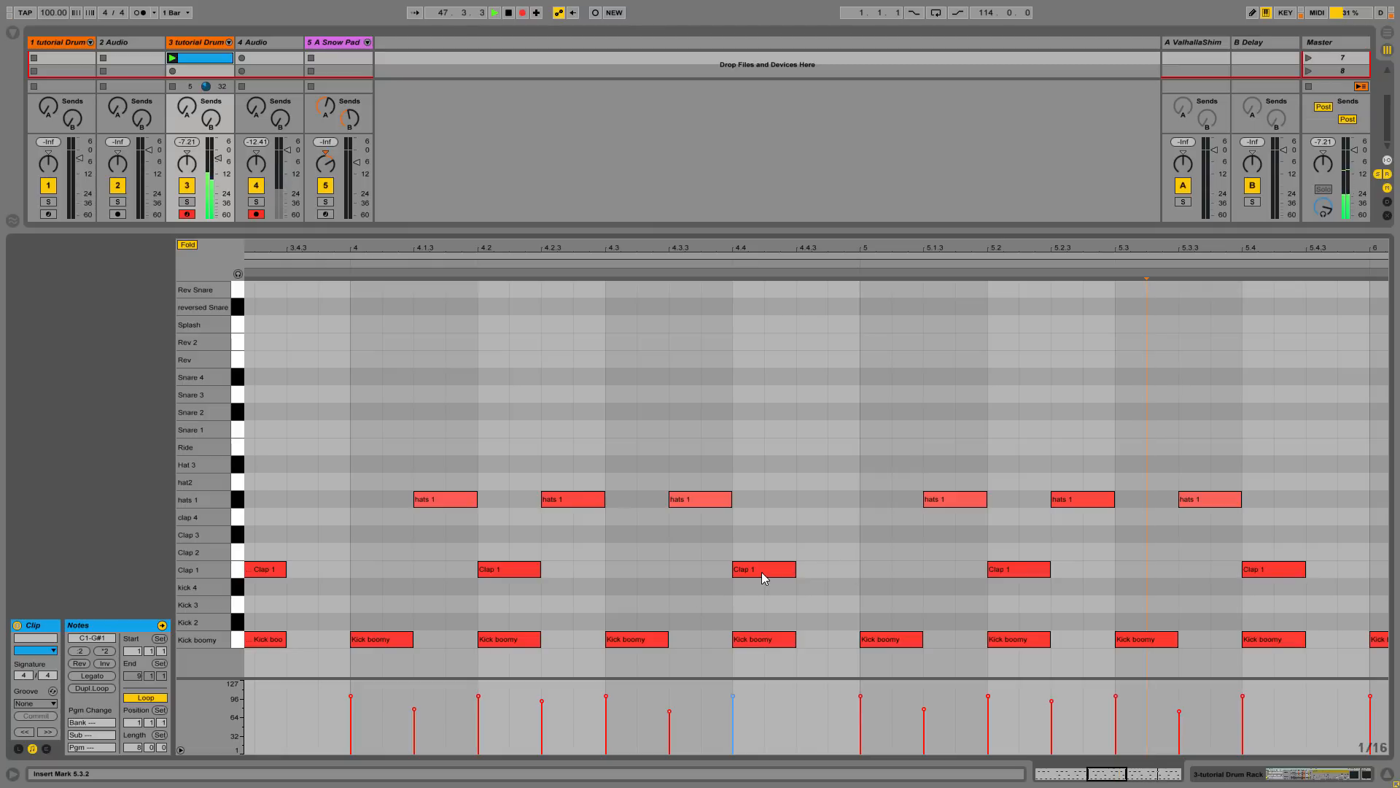
pyautogui.moveTo(761, 571); pyautogui.dragTo(764, 497)
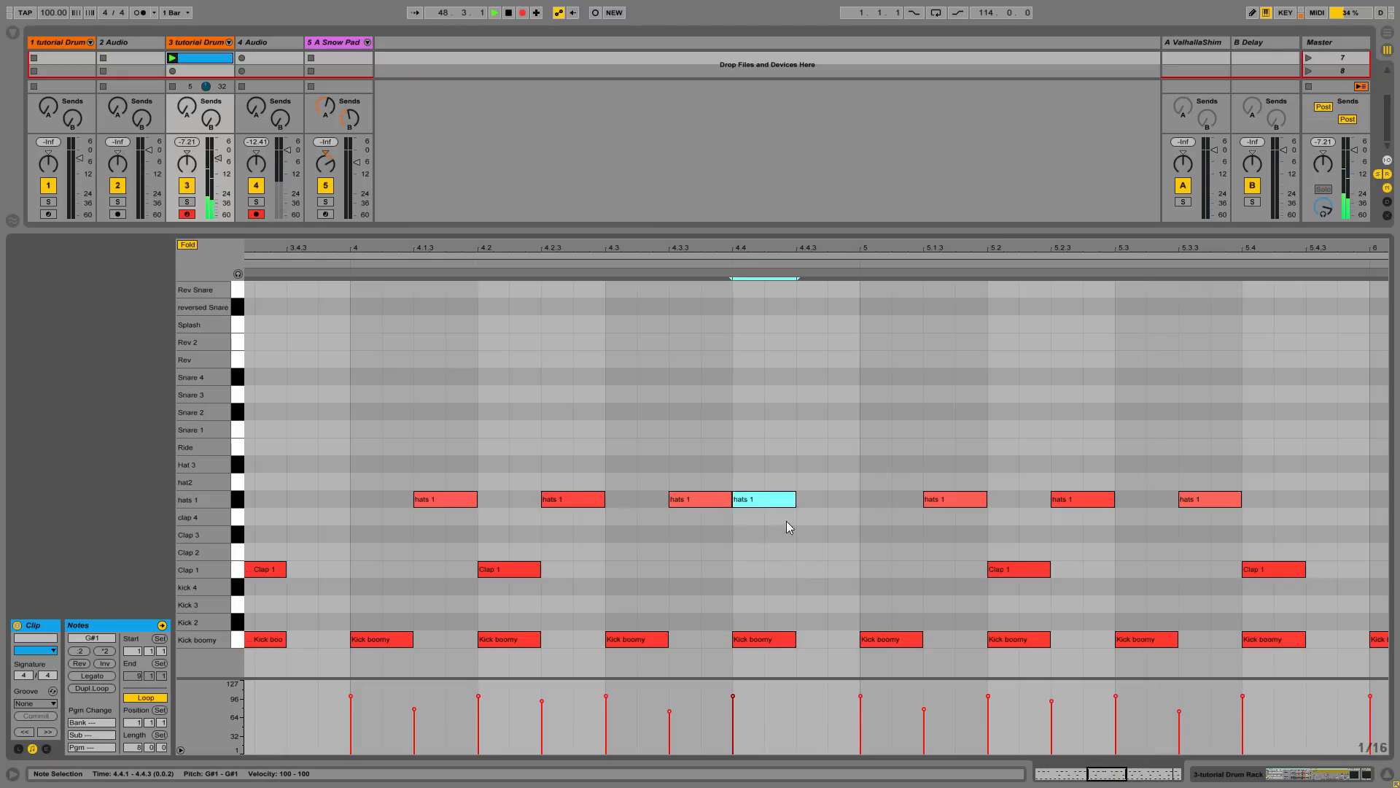
pyautogui.doubleClick(805, 501)
# - Extend the hat roll with a 1/32 hats 1 note at 4.4.4 and a 1/32 triplet note just before bar 5
pyautogui.rightClick(848, 503)
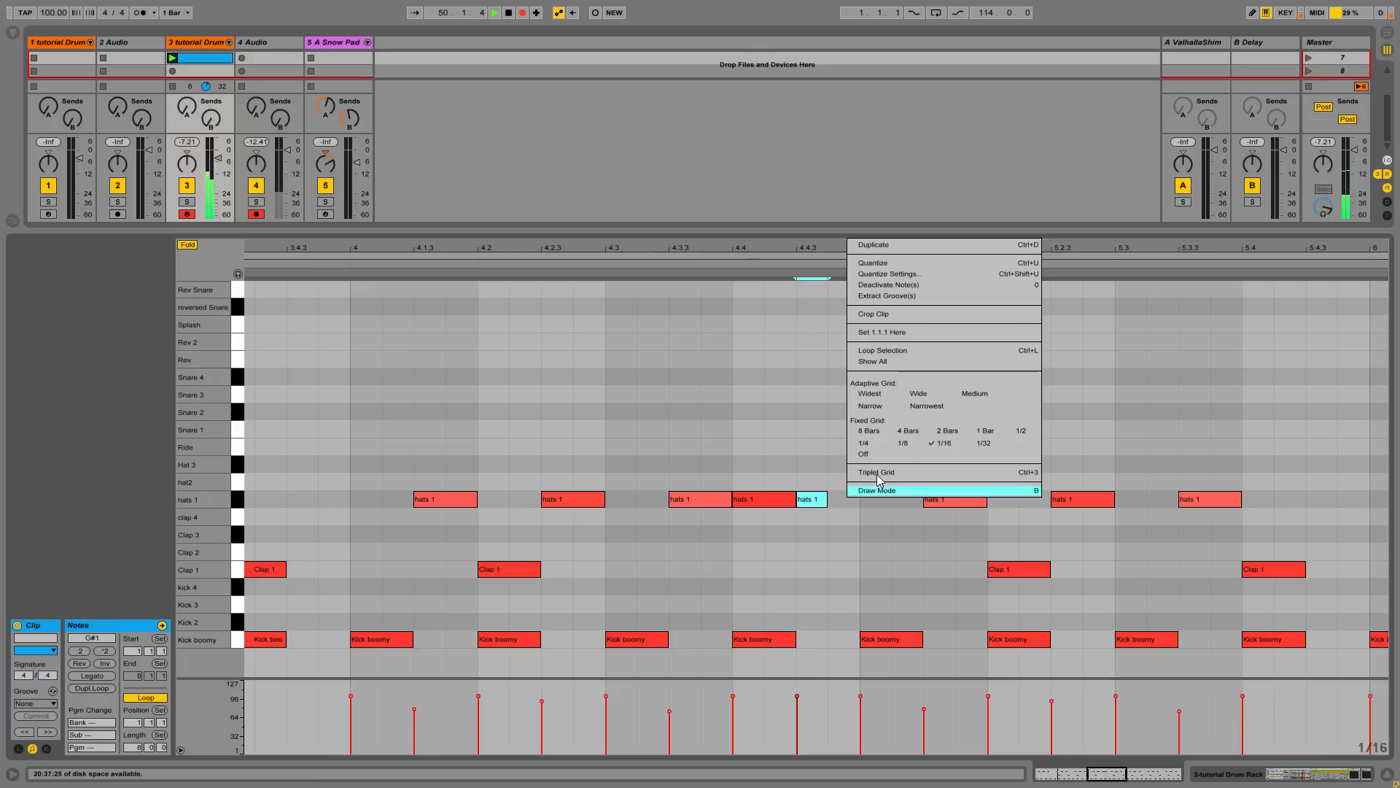
pyautogui.click(981, 444)
pyautogui.doubleClick(838, 501)
pyautogui.rightClick(859, 500)
pyautogui.click(974, 475)
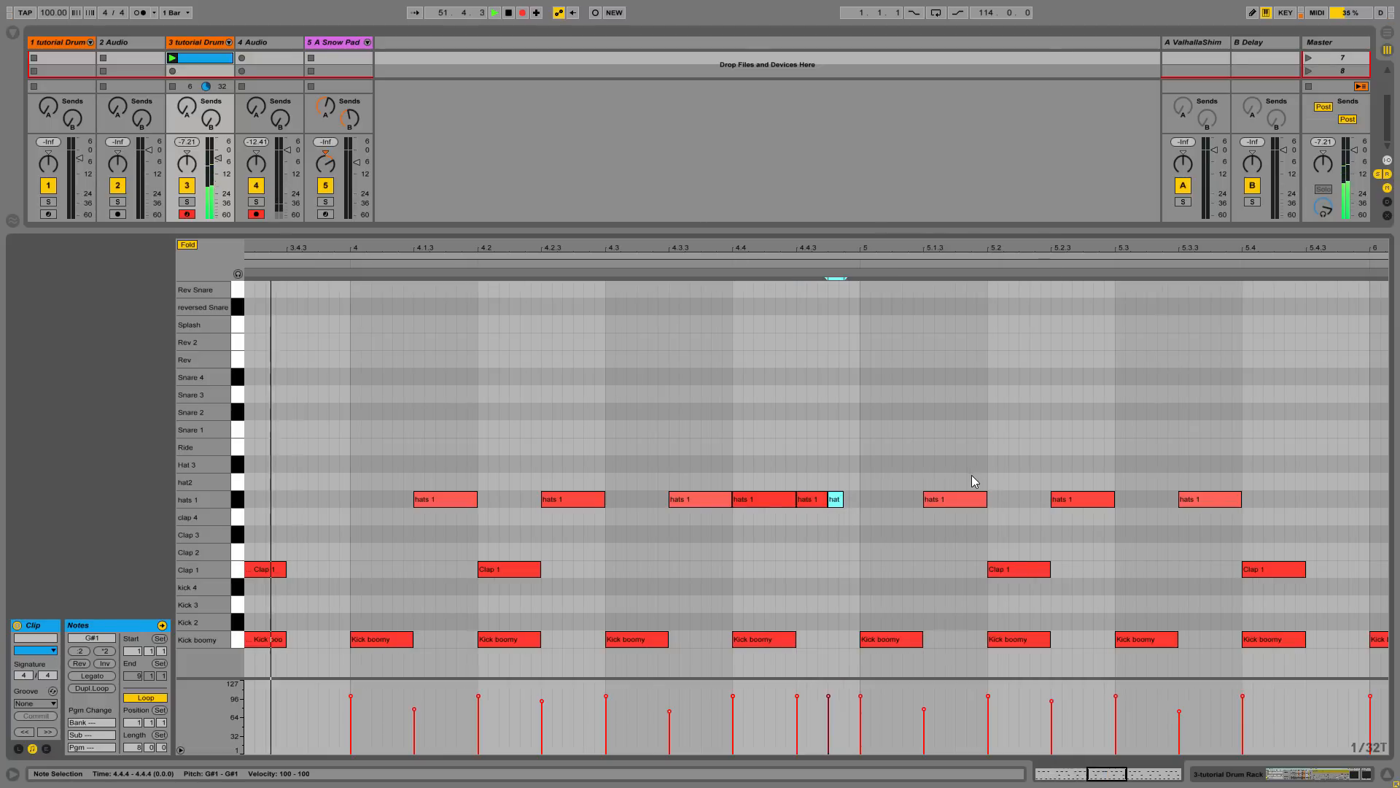
pyautogui.doubleClick(855, 500)
# - Apply a rising velocity ramp across the four hats 1 notes on beat 4.4
pyautogui.click(757, 543)
pyautogui.moveTo(861, 552); pyautogui.dragTo(744, 485)
pyautogui.moveTo(725, 715); pyautogui.dragTo(852, 695)
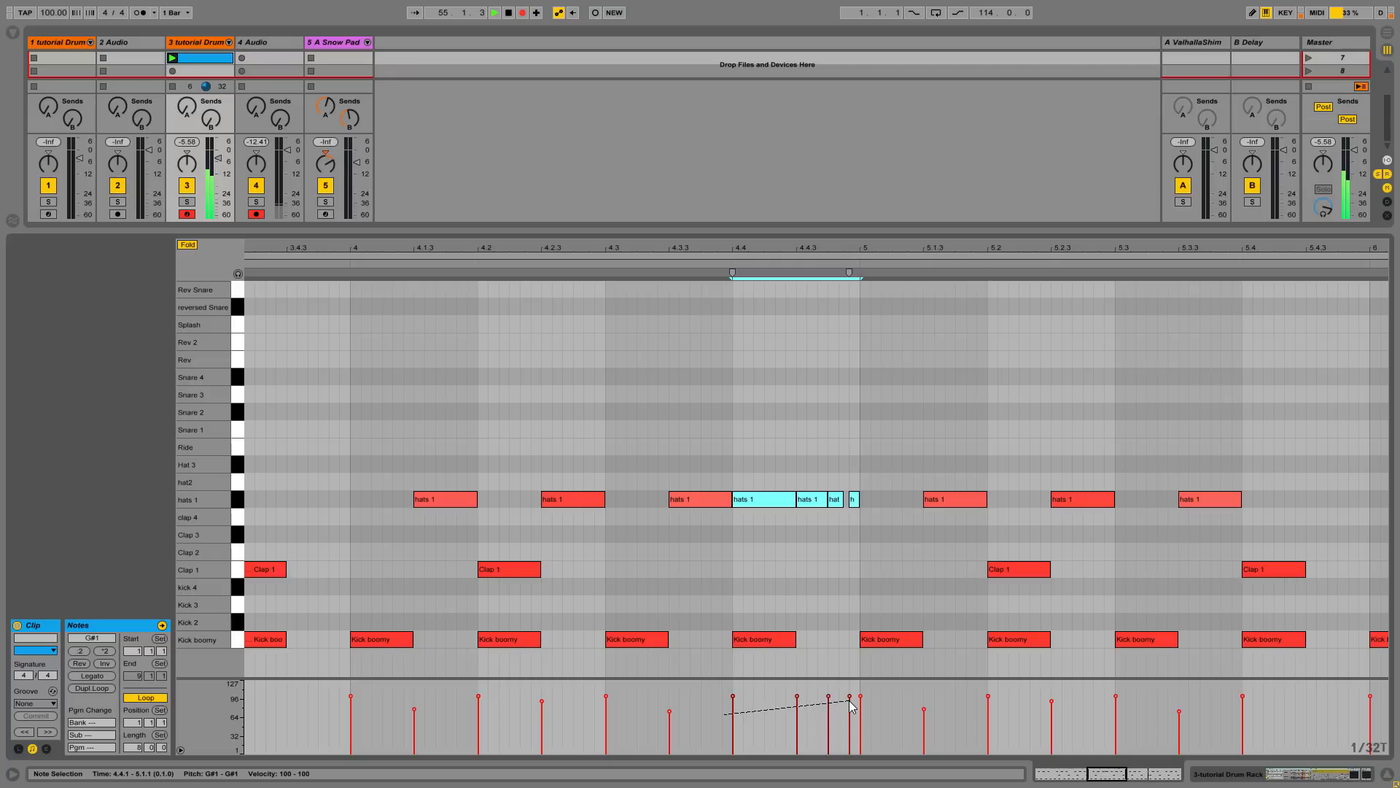
pyautogui.click(874, 599)
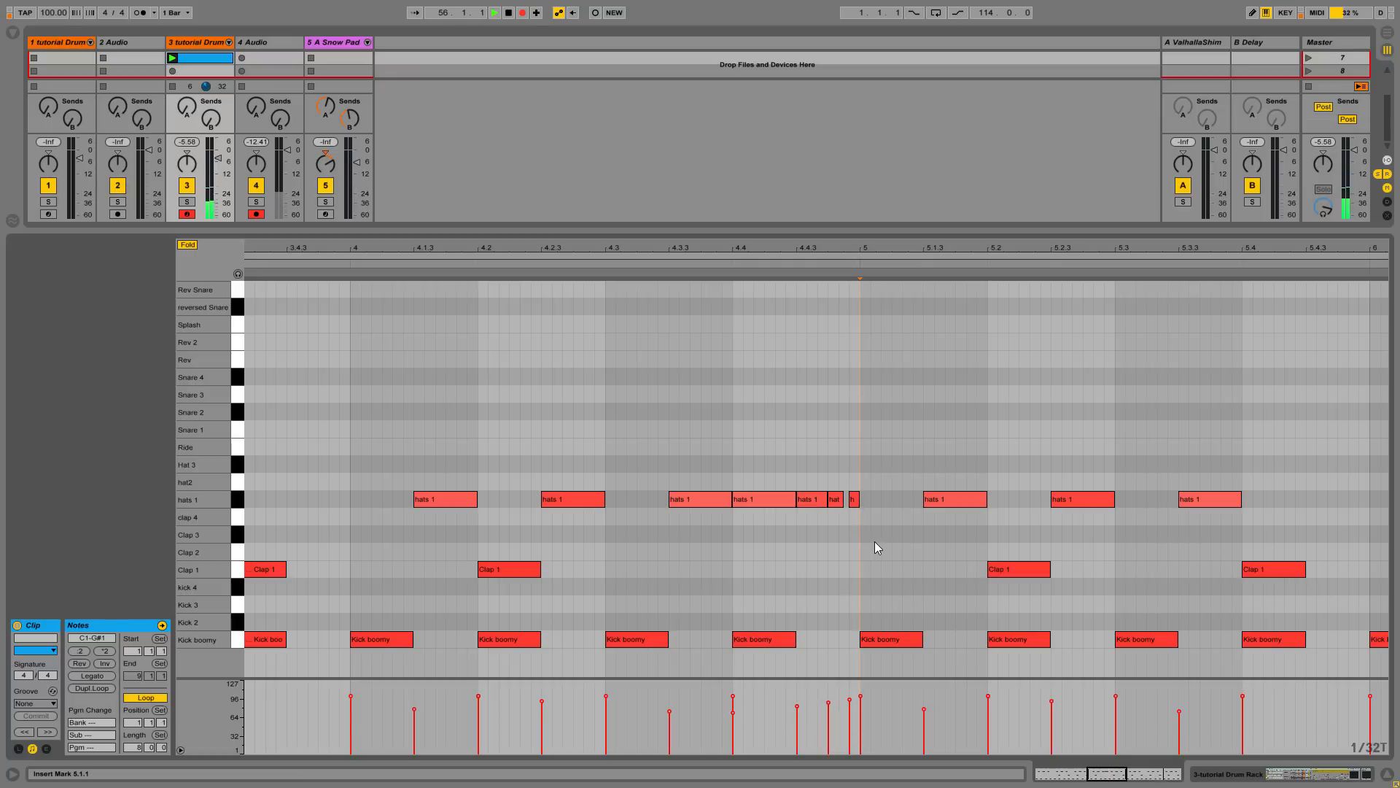
# - Set the fixed grid to 1/8 and add a reversed Snare note at 5.1.1
pyautogui.rightClick(885, 340)
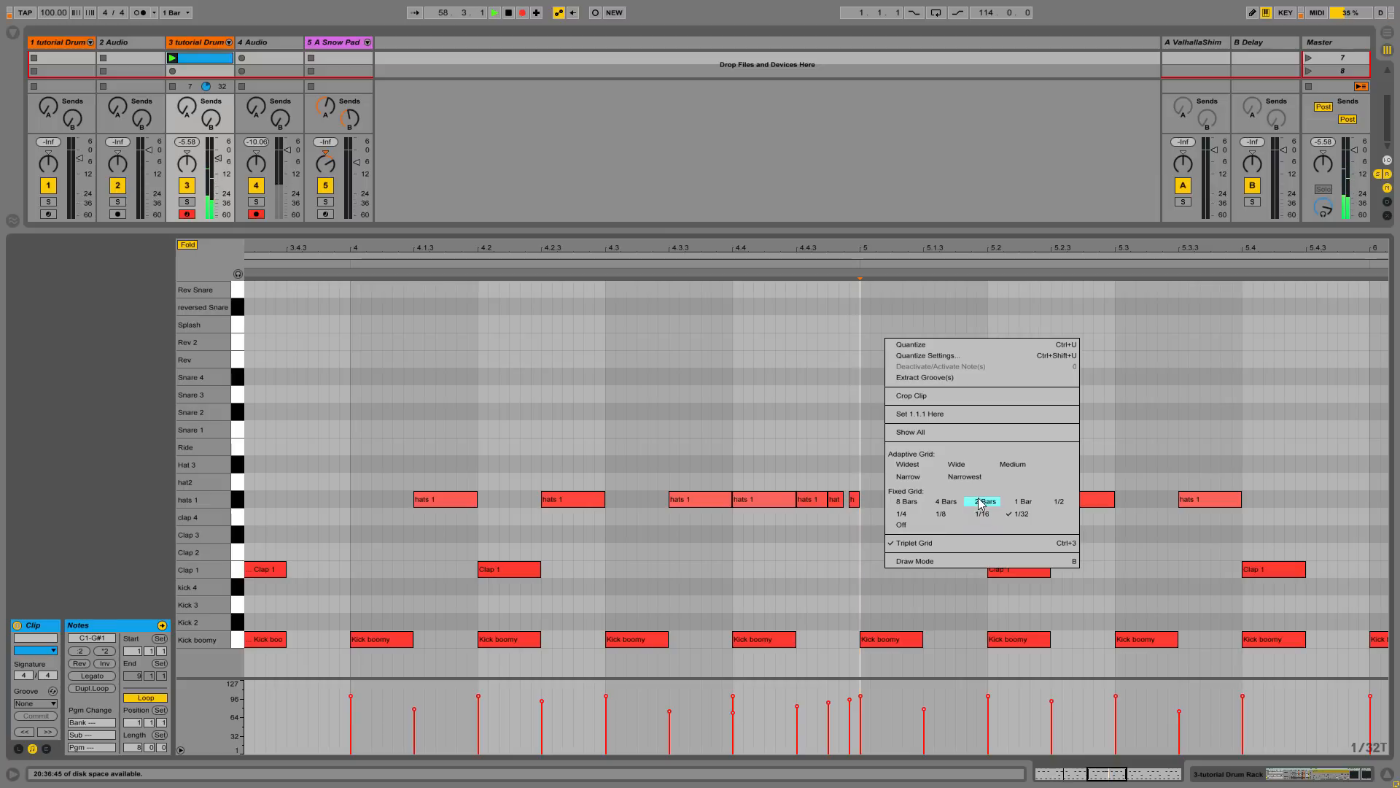
pyautogui.click(946, 520)
pyautogui.rightClick(935, 524)
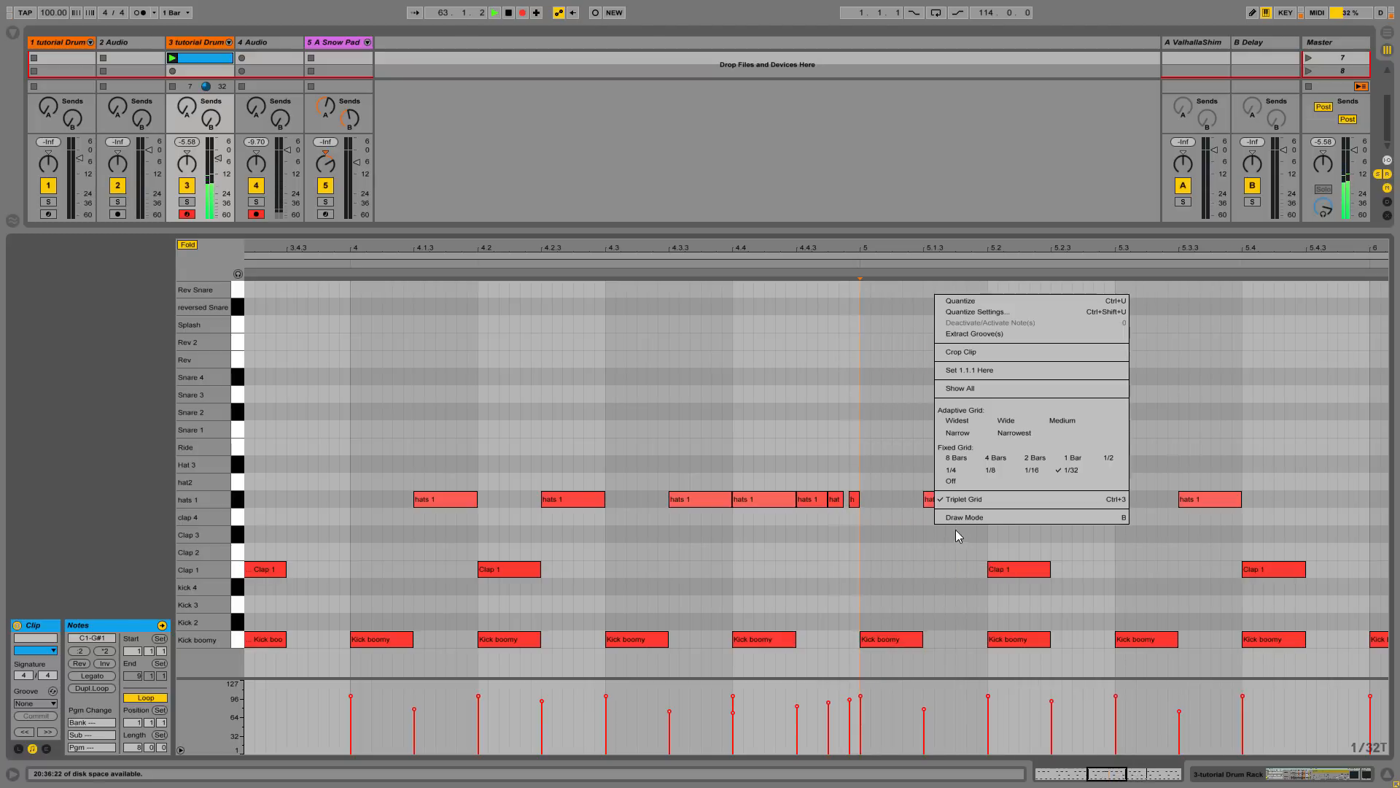
pyautogui.click(990, 472)
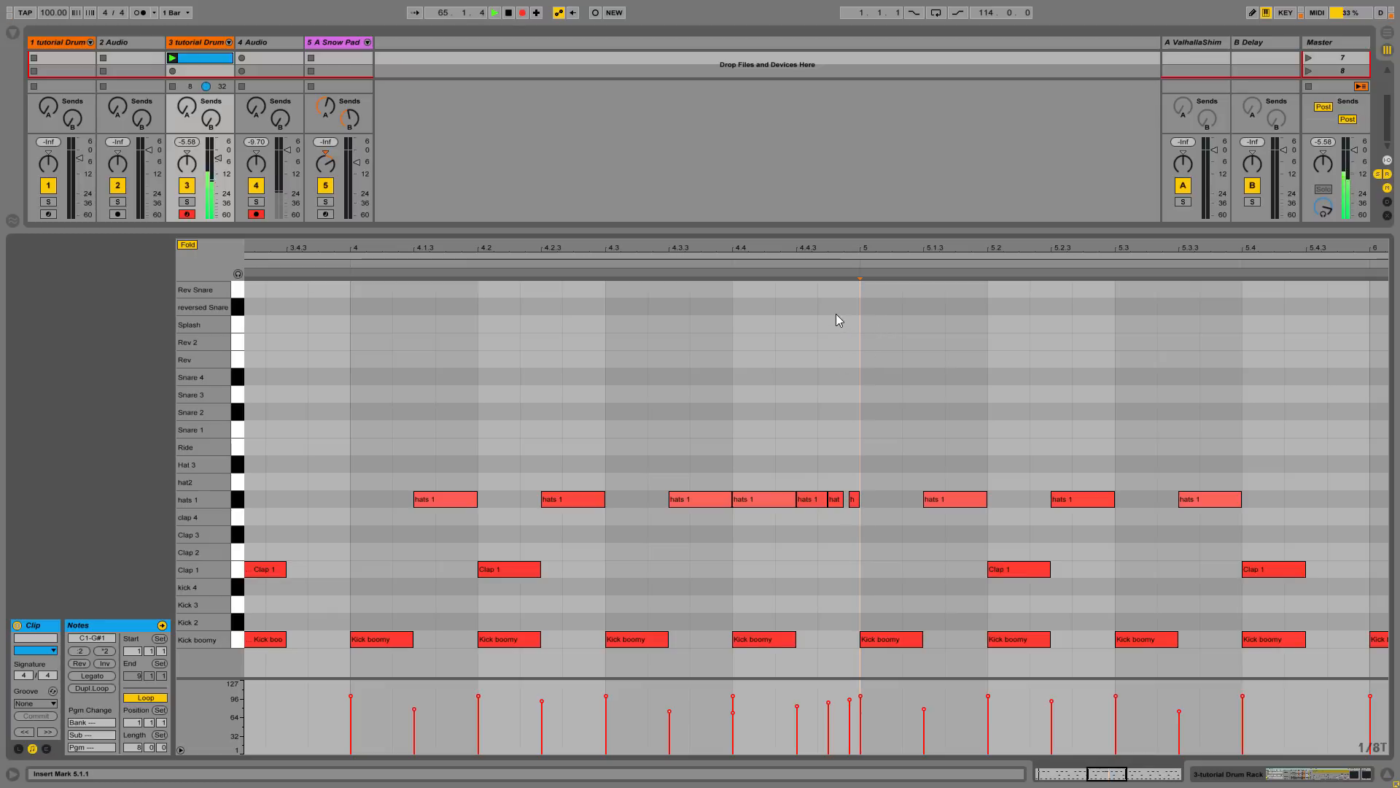
pyautogui.doubleClick(876, 309)
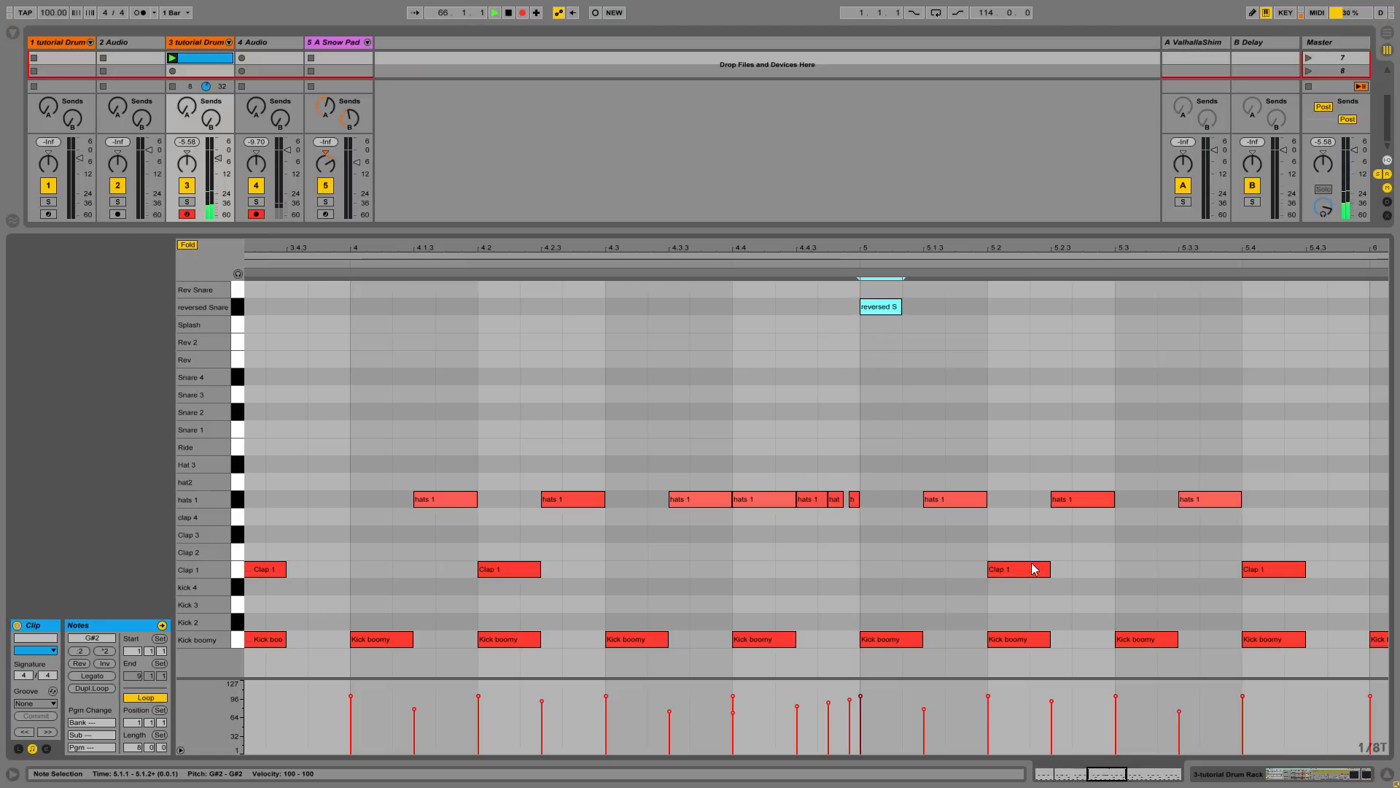
# - Move all Clap 1 notes in bars 5 to 8 up to the Snare 3 row
pyautogui.moveTo(1090, 249); pyautogui.dragTo(880, 131)
pyautogui.moveTo(840, 601); pyautogui.dragTo(1368, 540)
pyautogui.press('Up')
pyautogui.press('Up')
pyautogui.press('Up')
pyautogui.press('Up')
pyautogui.press('Up')
pyautogui.press('Up')
pyautogui.press('Up')
pyautogui.press('Up')
pyautogui.press('Up')
pyautogui.press('Up')
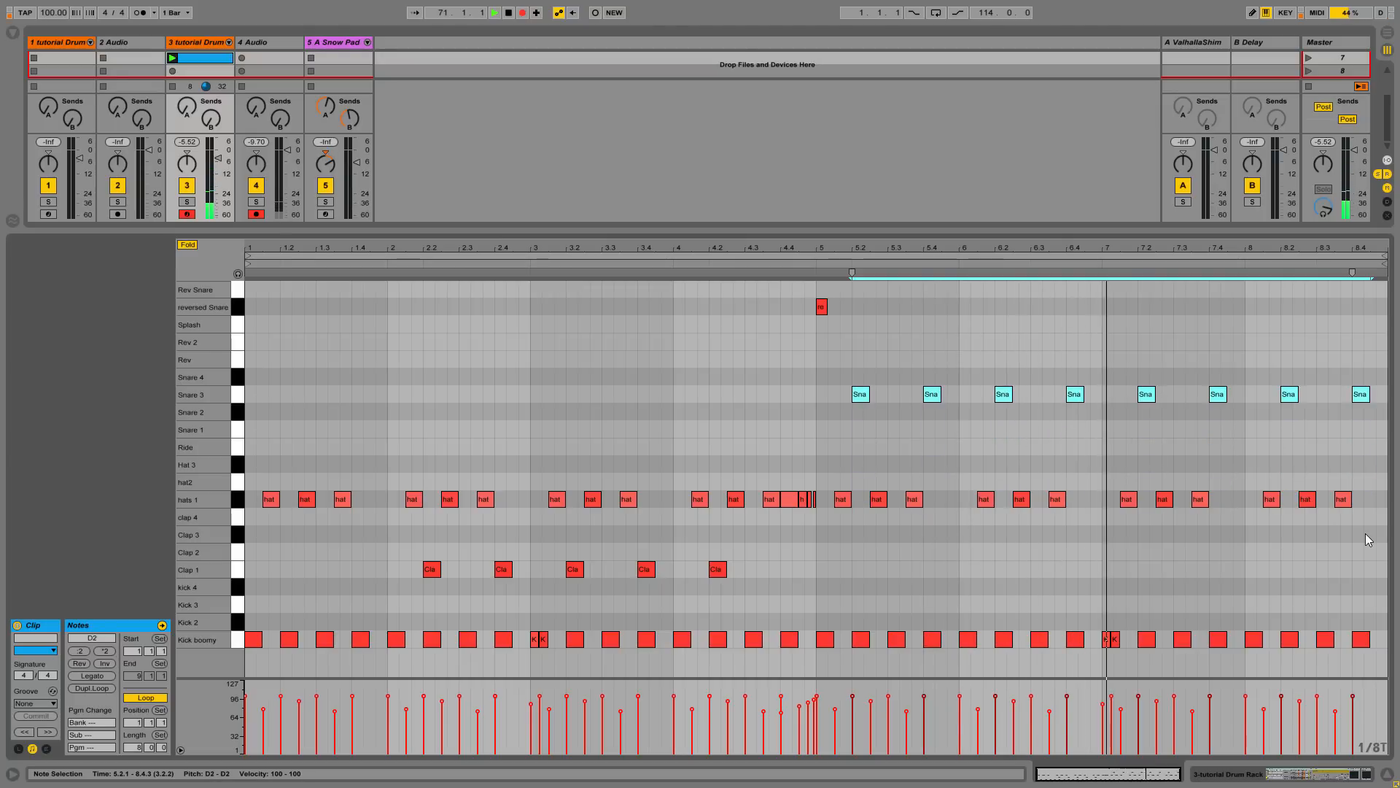
pyautogui.click(829, 326)
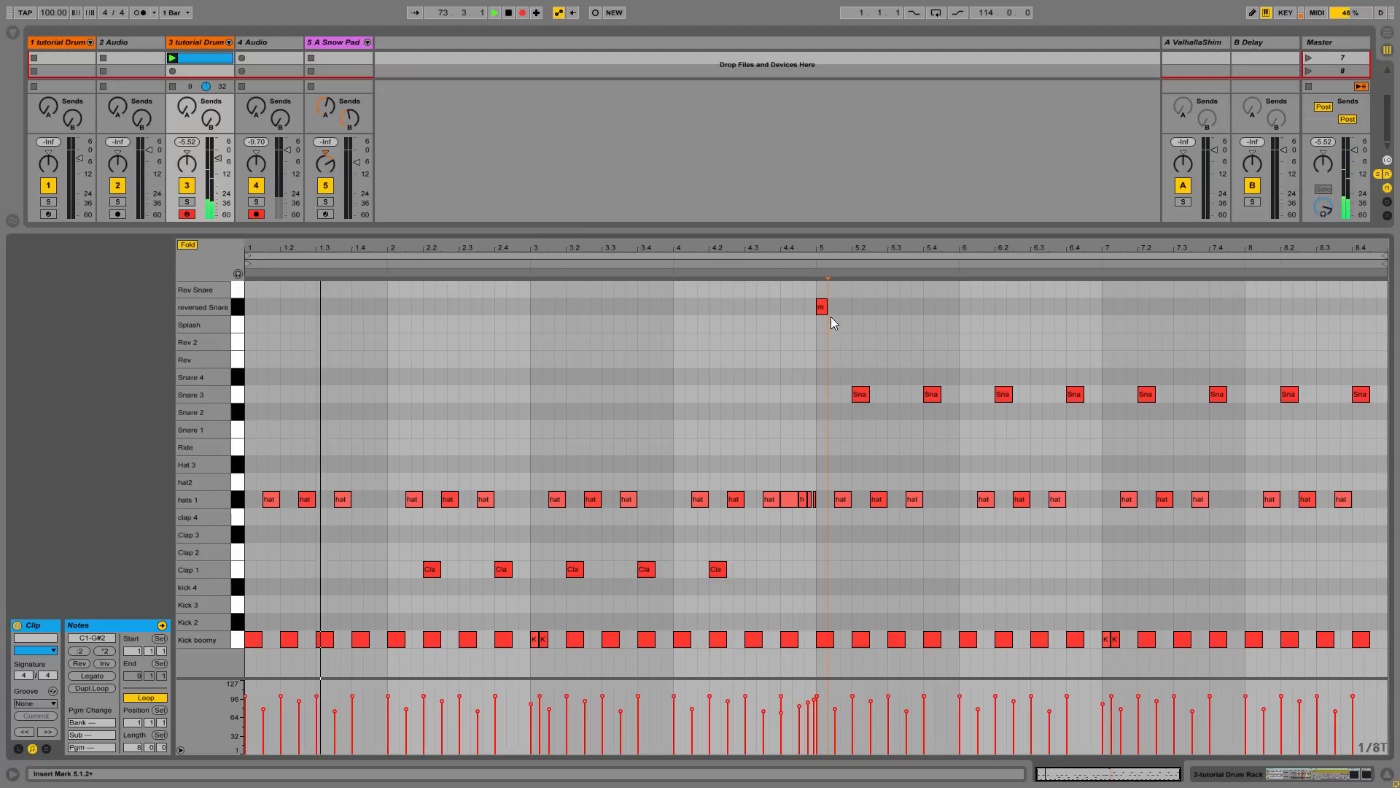
# - Turn off the triplet grid and lengthen the reversed Snare note at 5.1.1 to a full eighth
pyautogui.moveTo(838, 248); pyautogui.dragTo(837, 312)
pyautogui.rightClick(847, 433)
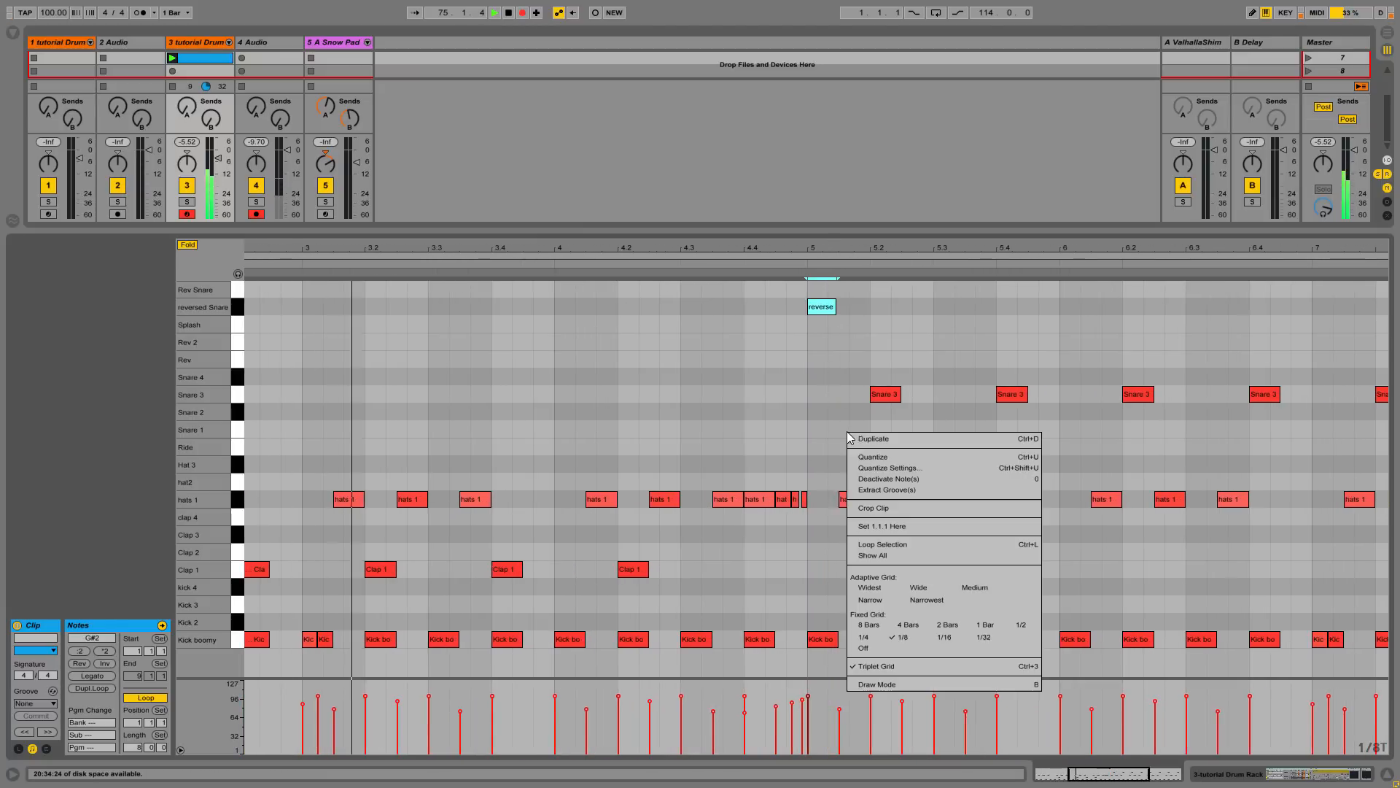
pyautogui.click(876, 666)
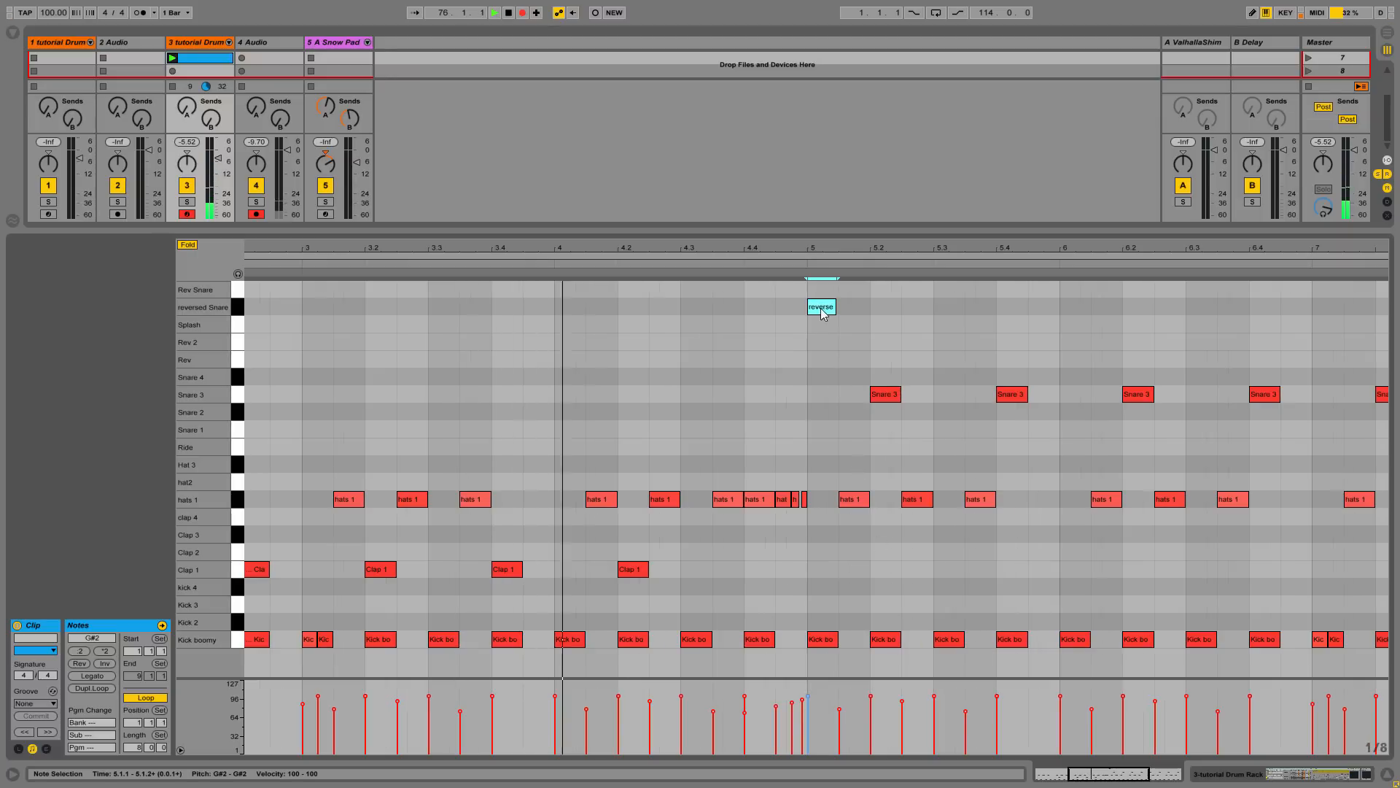
pyautogui.moveTo(834, 313); pyautogui.dragTo(838, 313)
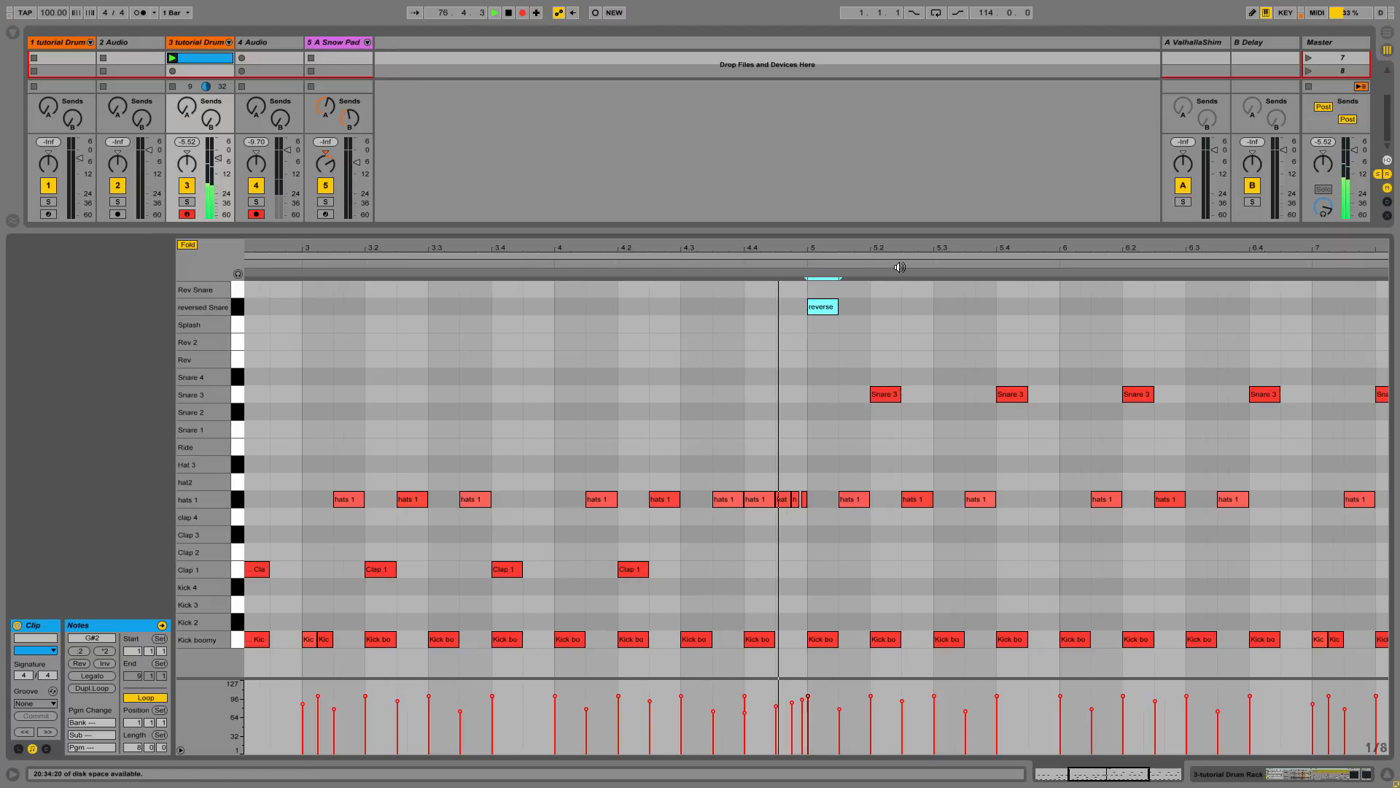
pyautogui.moveTo(899, 250); pyautogui.dragTo(866, 168)
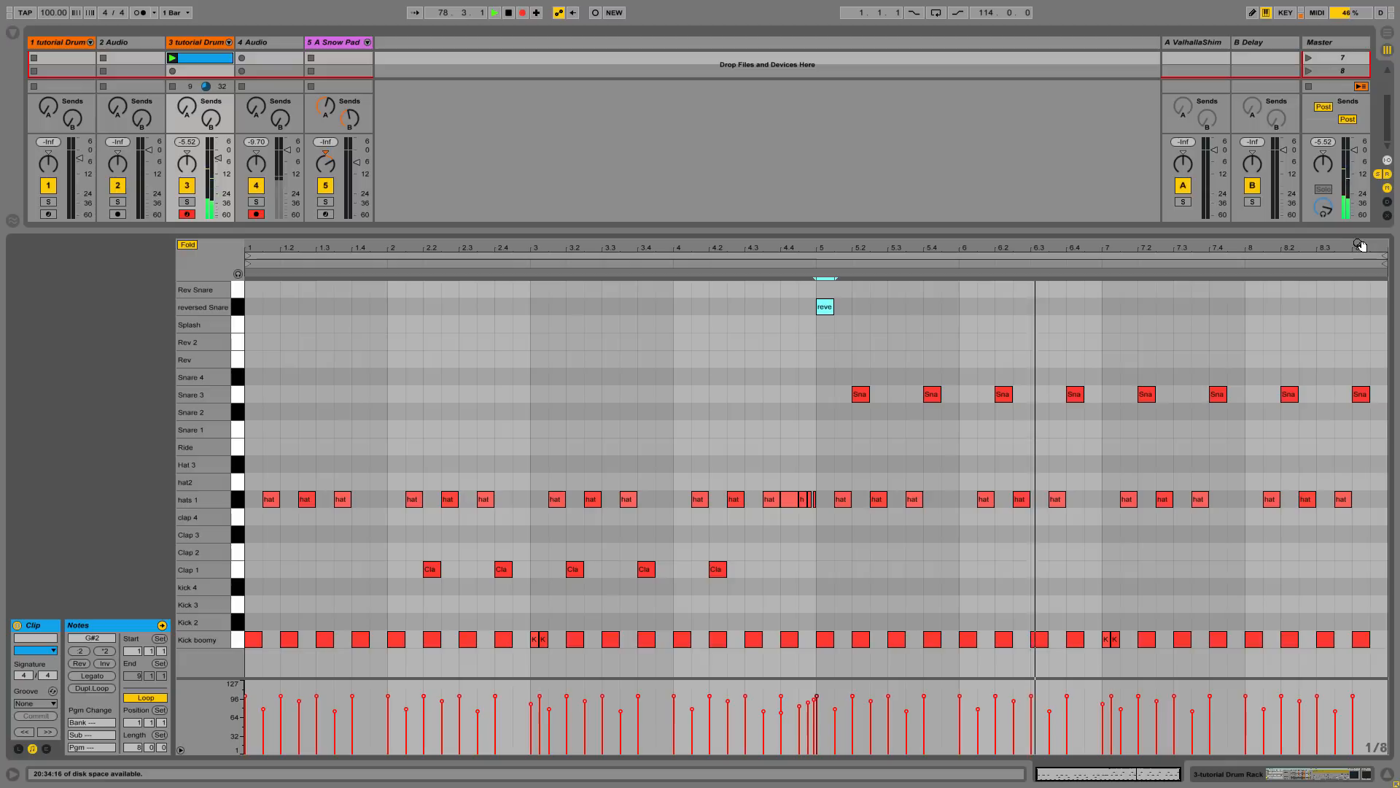
# - Copy the Snare 3 note at 8.2.1 to 8.3.1
pyautogui.moveTo(1361, 245); pyautogui.dragTo(1162, 396)
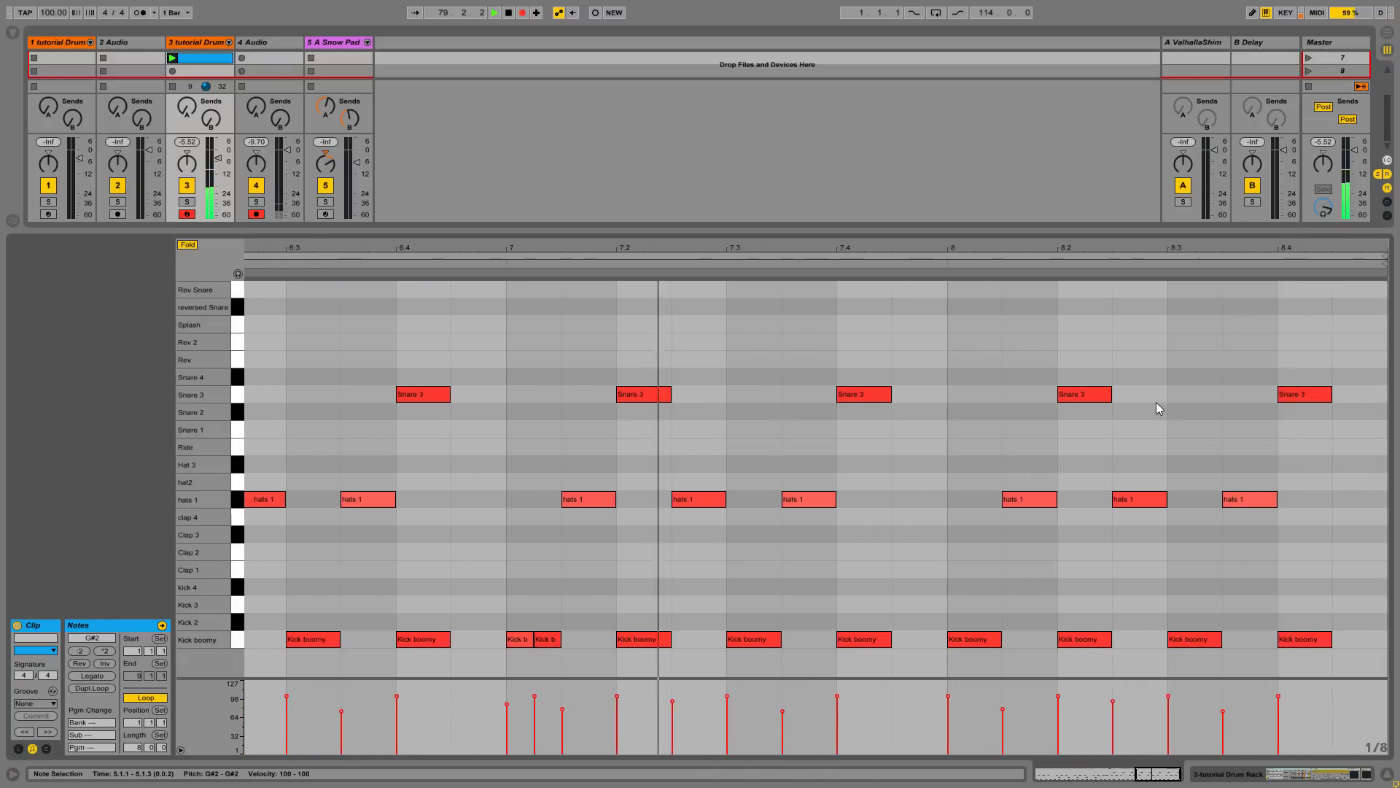
pyautogui.moveTo(1060, 442); pyautogui.dragTo(1088, 398)
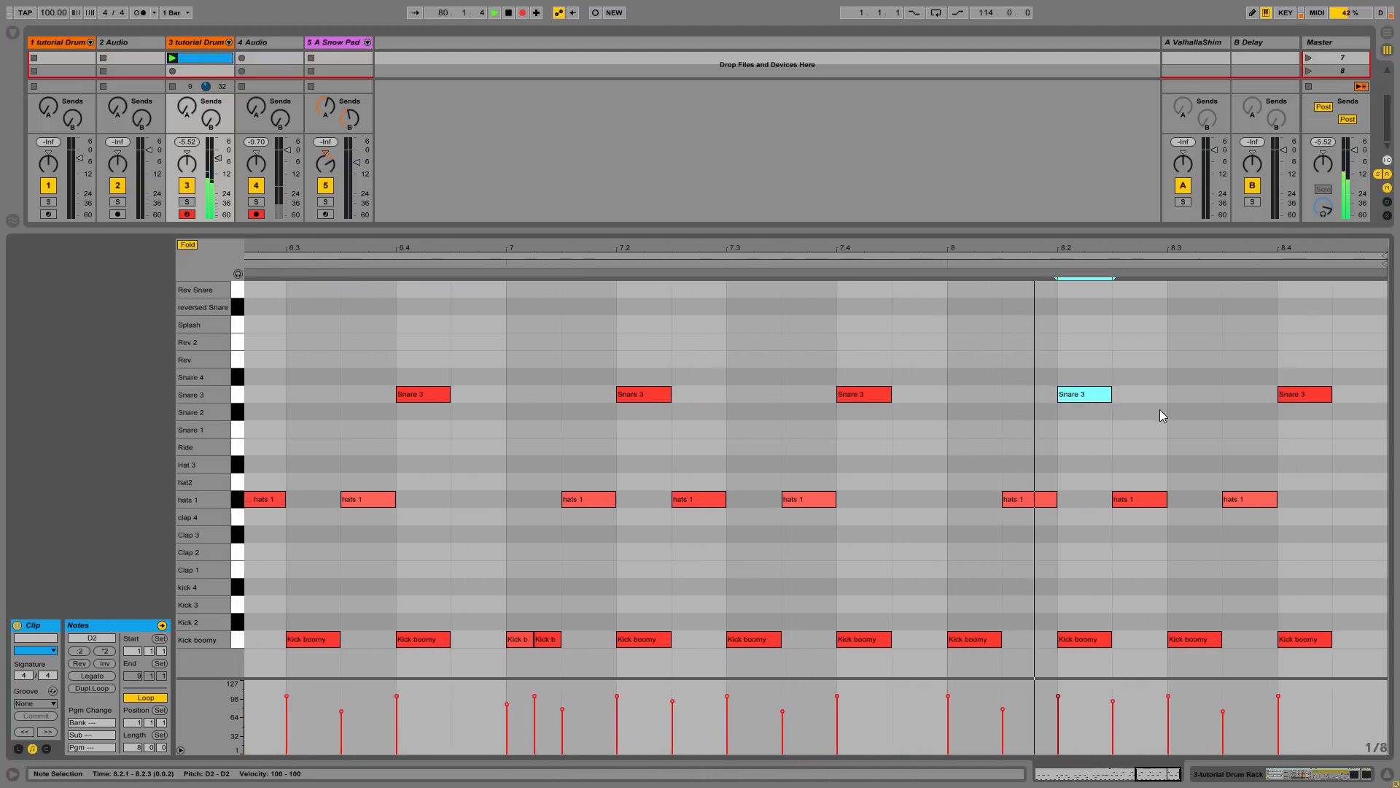
pyautogui.moveTo(1107, 394); pyautogui.dragTo(1216, 394)
pyautogui.moveTo(1258, 248); pyautogui.dragTo(1347, 109)
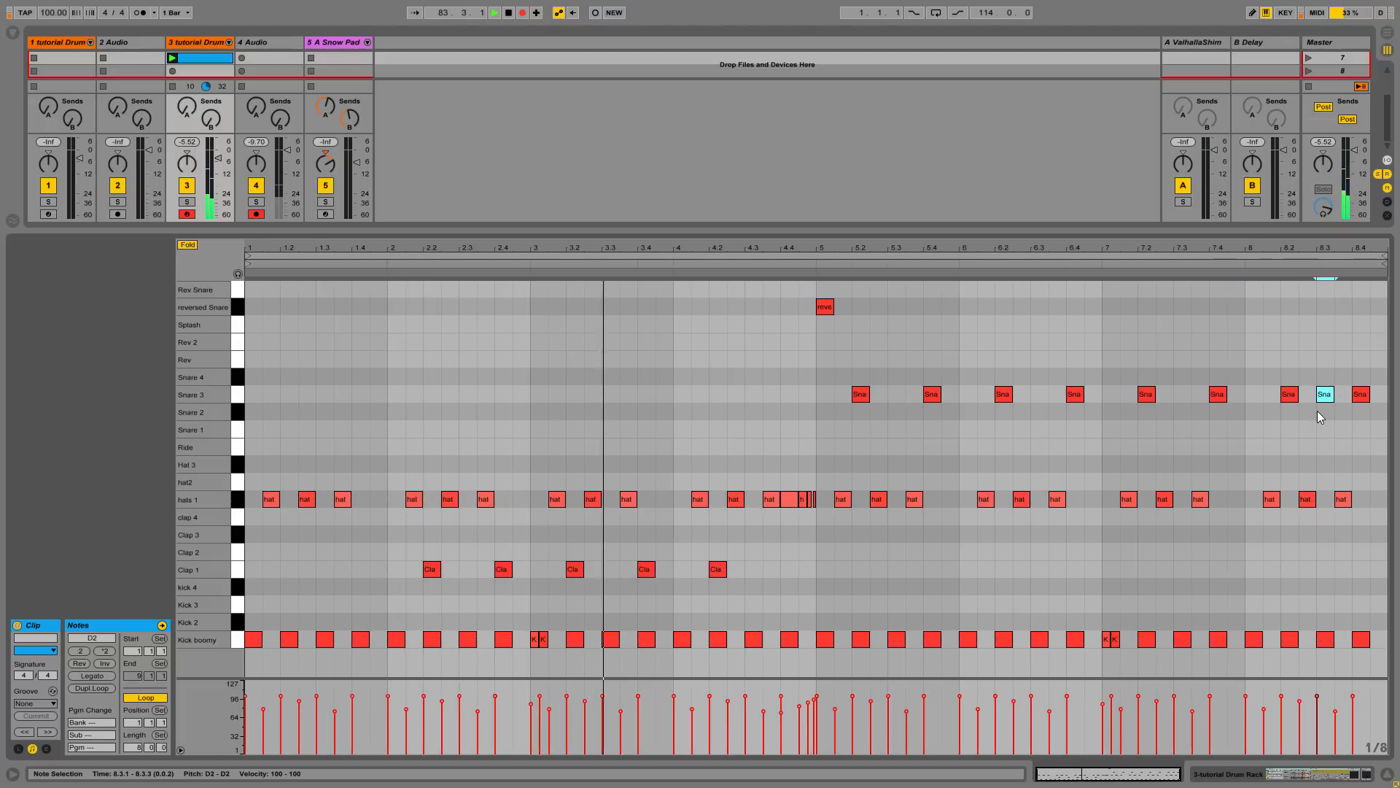
# - Add an eighth-long Rev note at 8.4.3, at the very end of the clip
pyautogui.moveTo(1378, 248); pyautogui.dragTo(1378, 328)
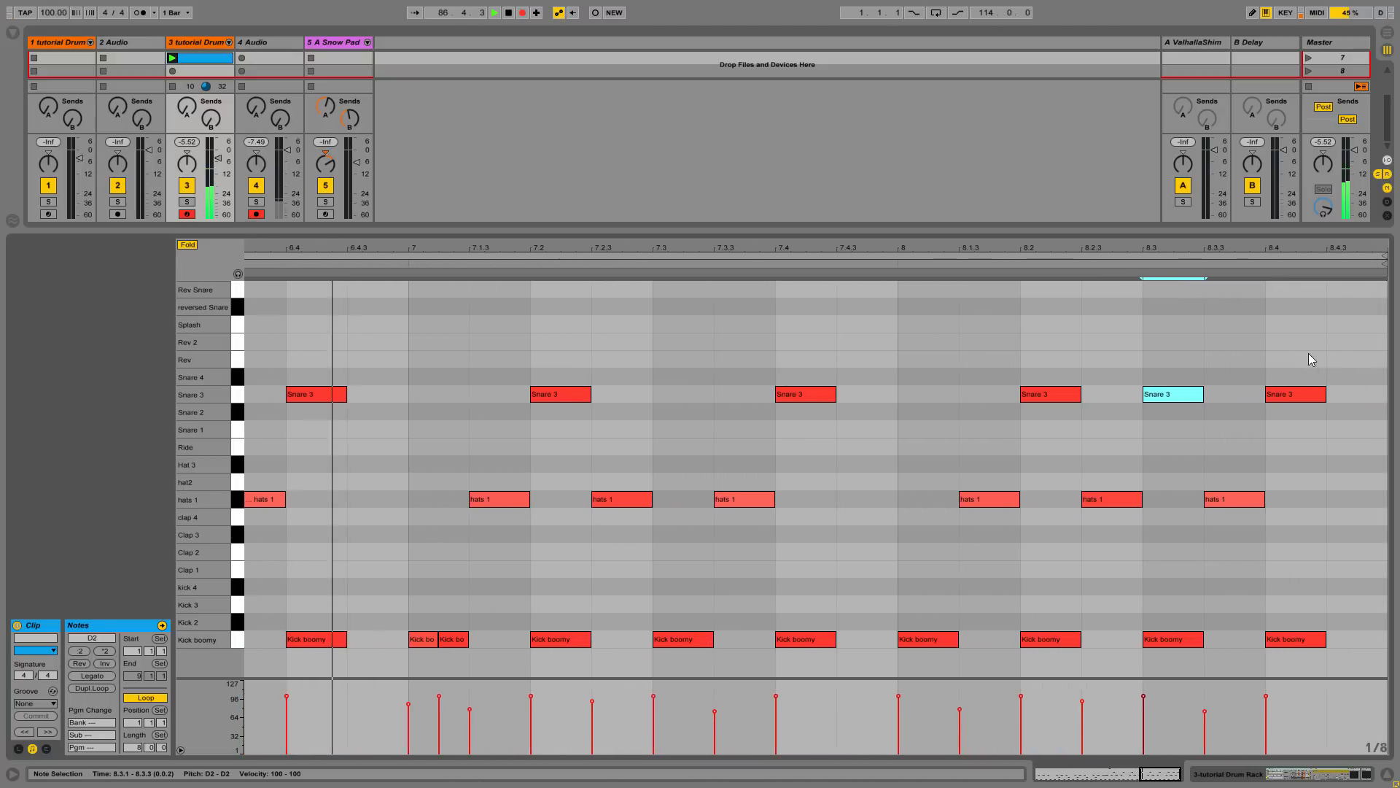
pyautogui.doubleClick(1349, 354)
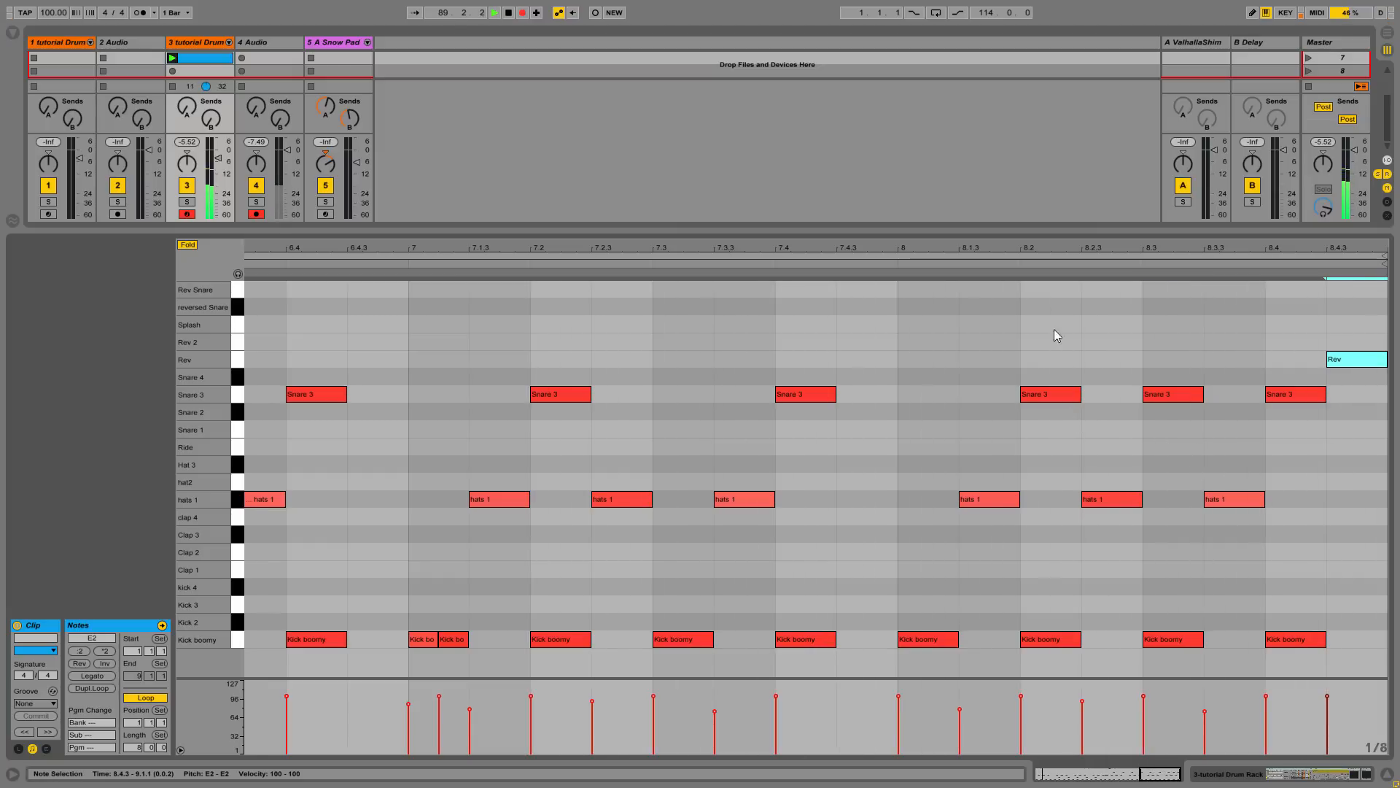
pyautogui.moveTo(1039, 247); pyautogui.dragTo(1287, 248)
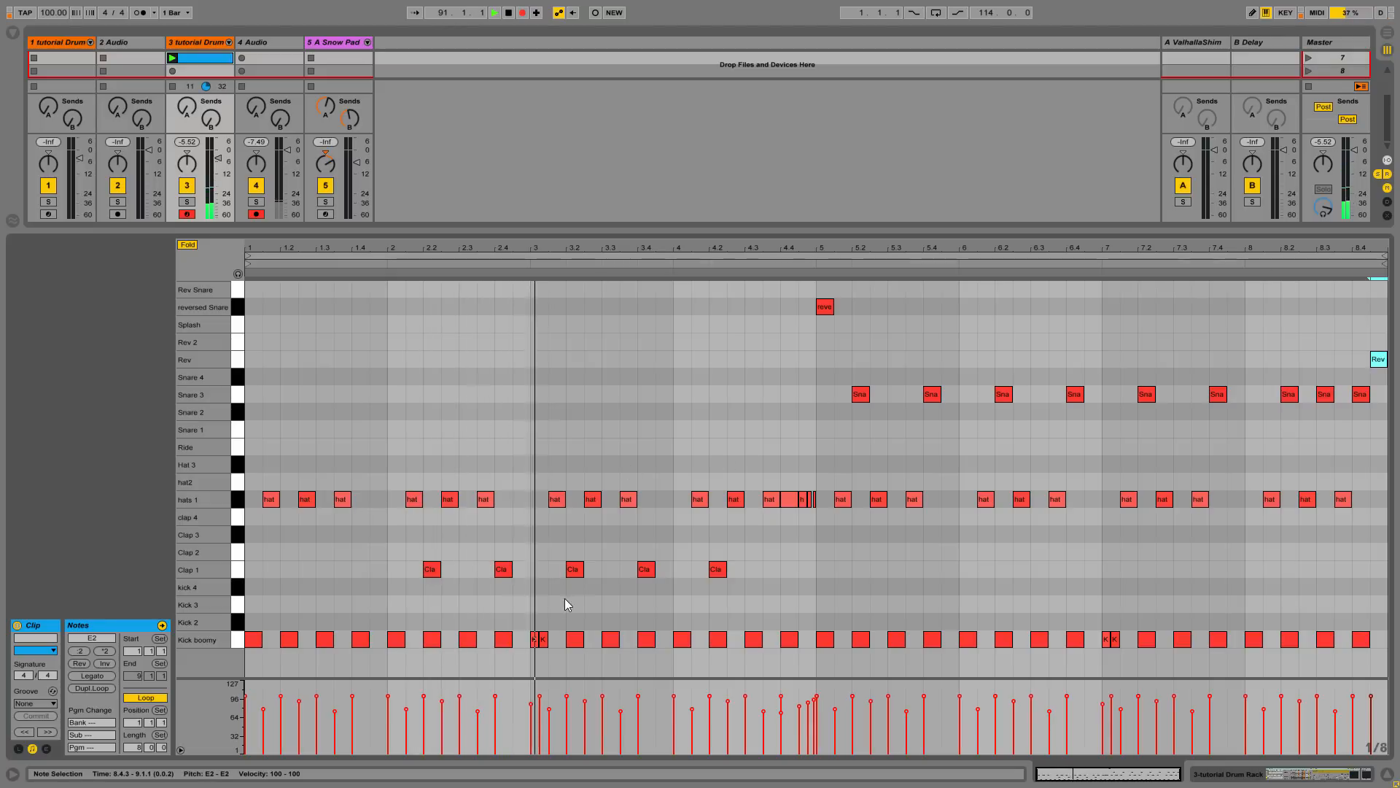